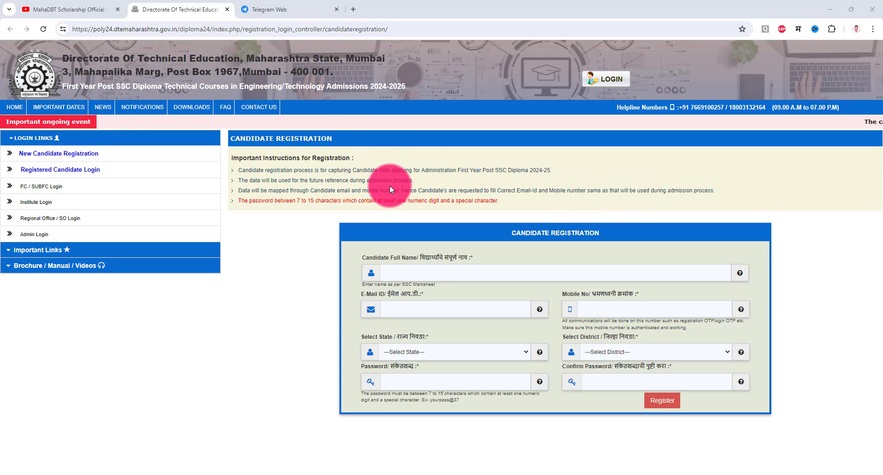
# Step: View the MahaDBT Scholarship Official YouTube channel, then return to the candidate registration page
pyautogui.click(73, 3)
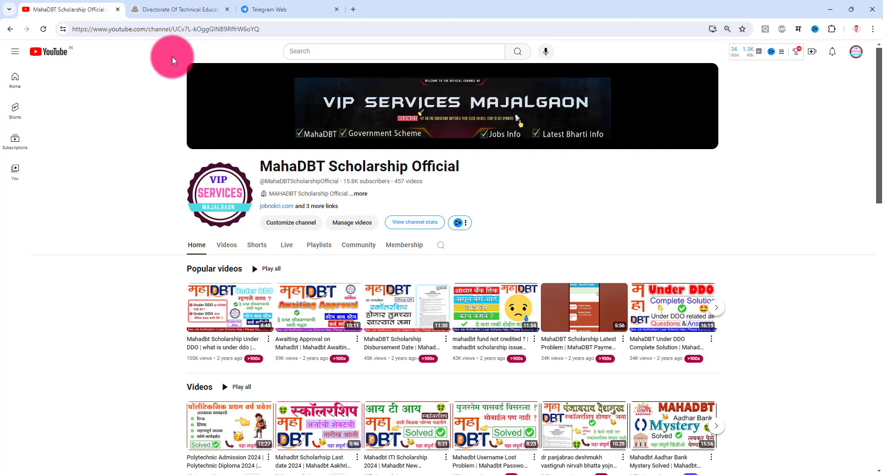
pyautogui.click(155, 11)
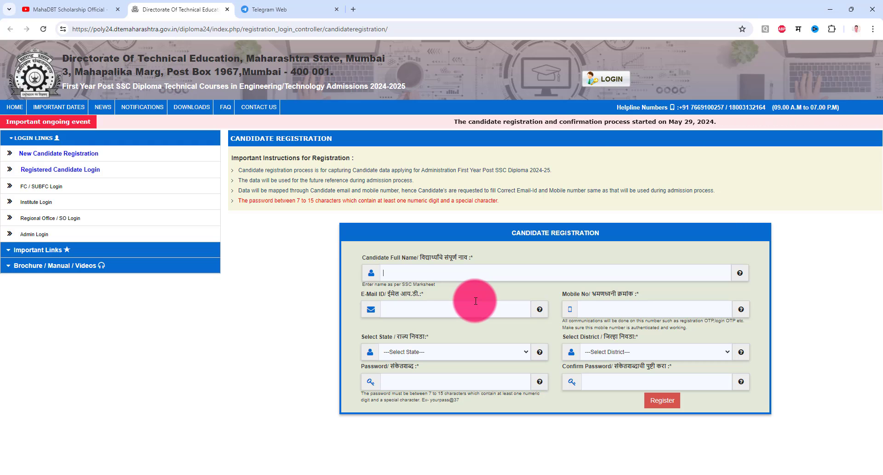
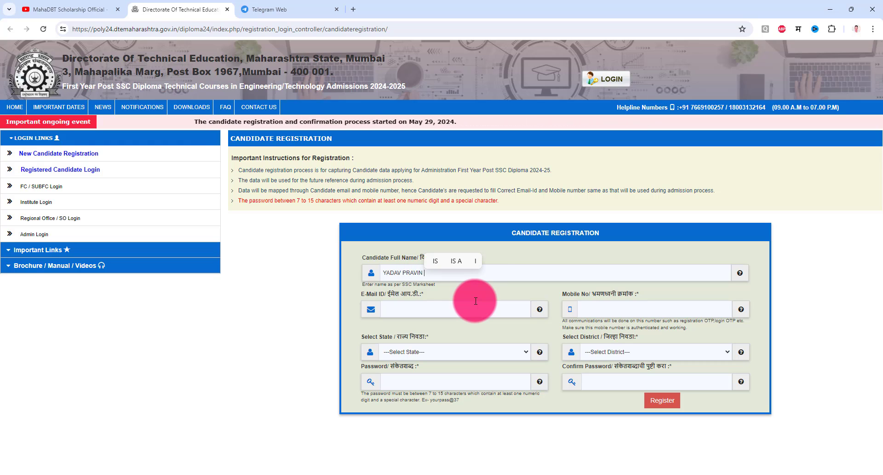
# Step: Enter the candidate's full name, e-mail address and mobile number
pyautogui.click(476, 300)
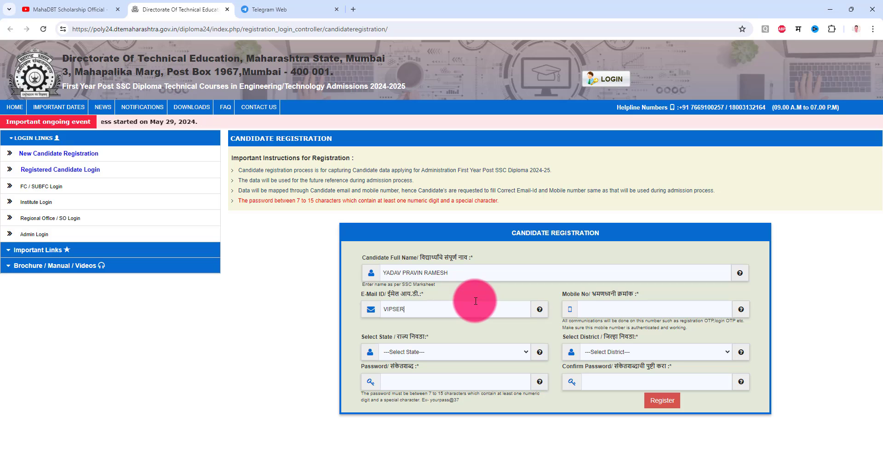
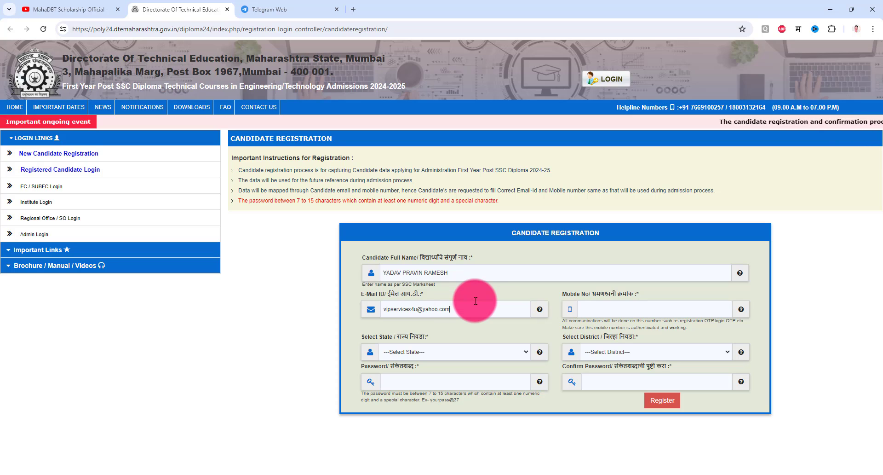
pyautogui.press('Tab')
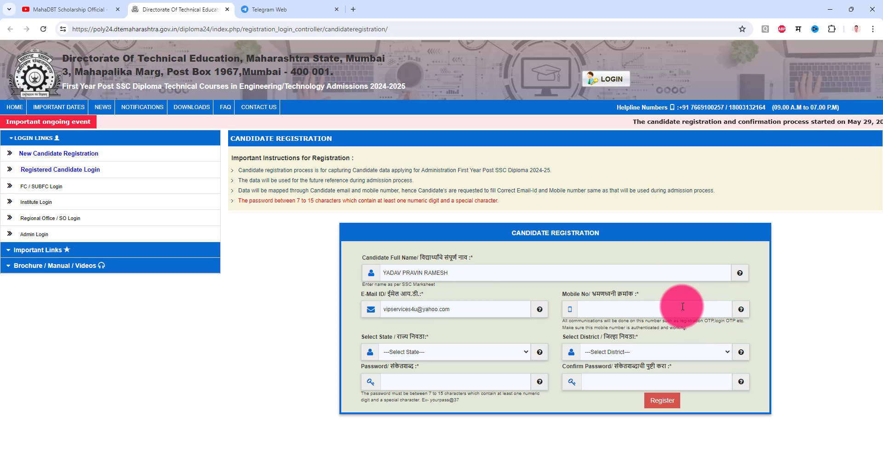
pyautogui.write('••••••••••')
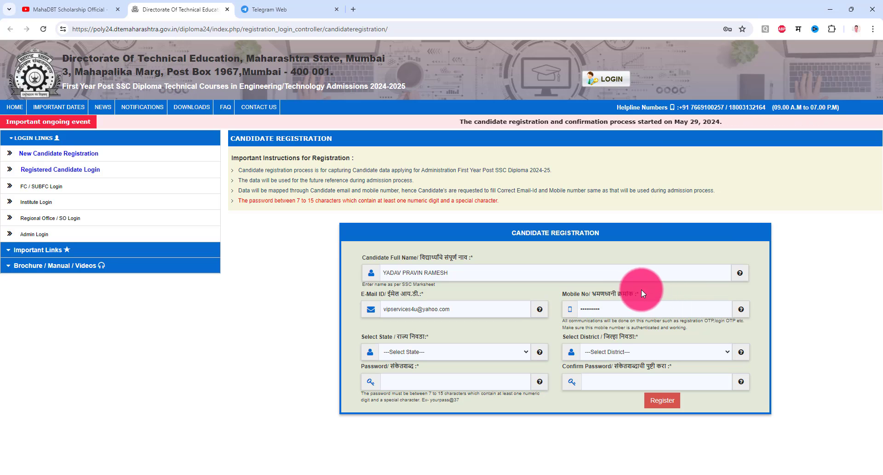
# Step: Set the state to Maharashtra and the district to Beed
pyautogui.click(442, 353)
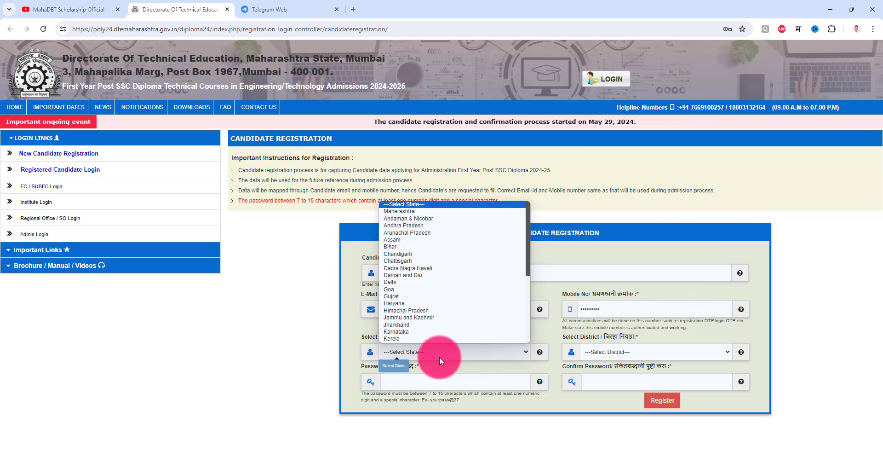
pyautogui.scroll(-3, 418, 262)
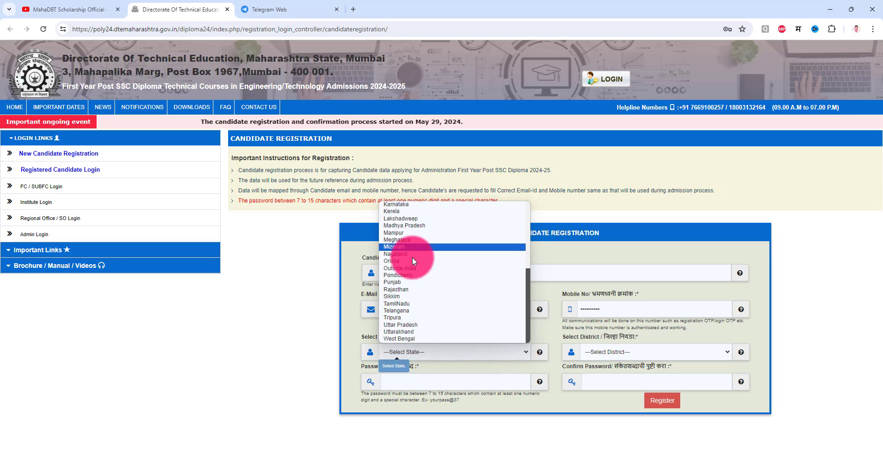
pyautogui.scroll(5, 440, 315)
pyautogui.click(441, 314)
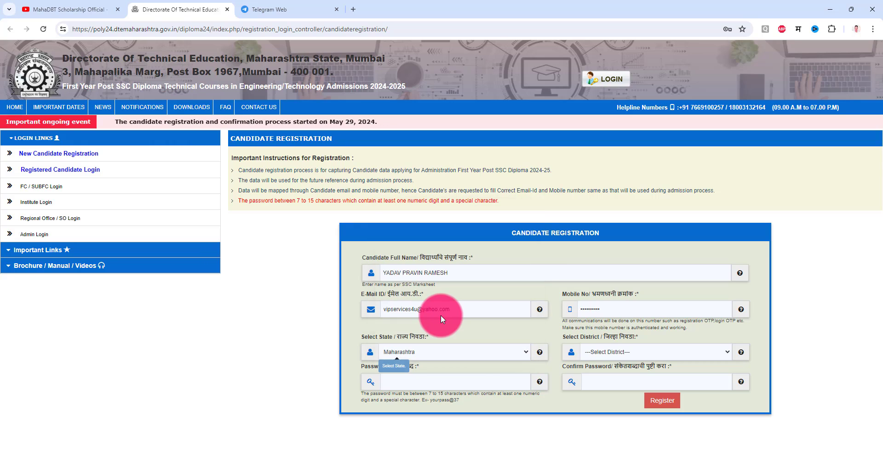
pyautogui.click(652, 352)
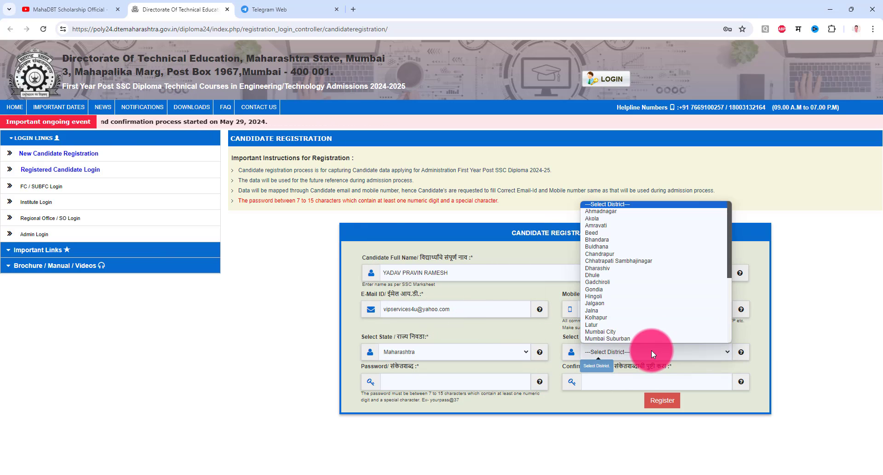
pyautogui.click(611, 232)
# Step: Enter the account password and type it again in Confirm Password
pyautogui.click(406, 383)
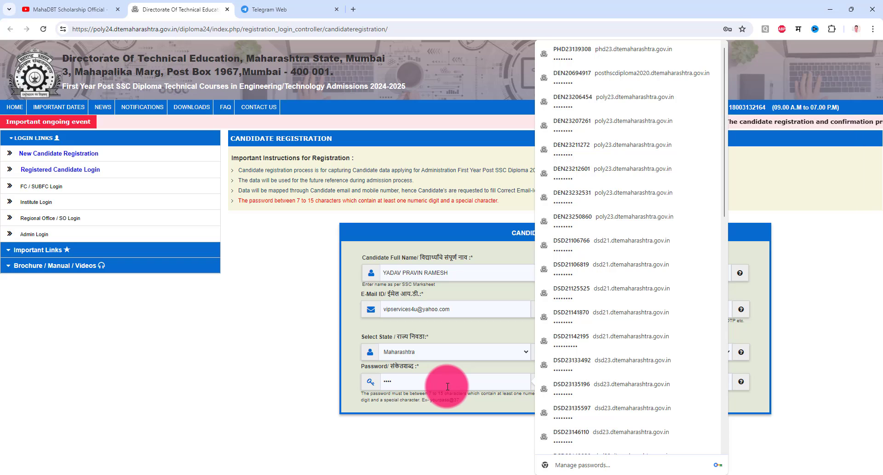
pyautogui.write('••••••••')
pyautogui.press('Tab')
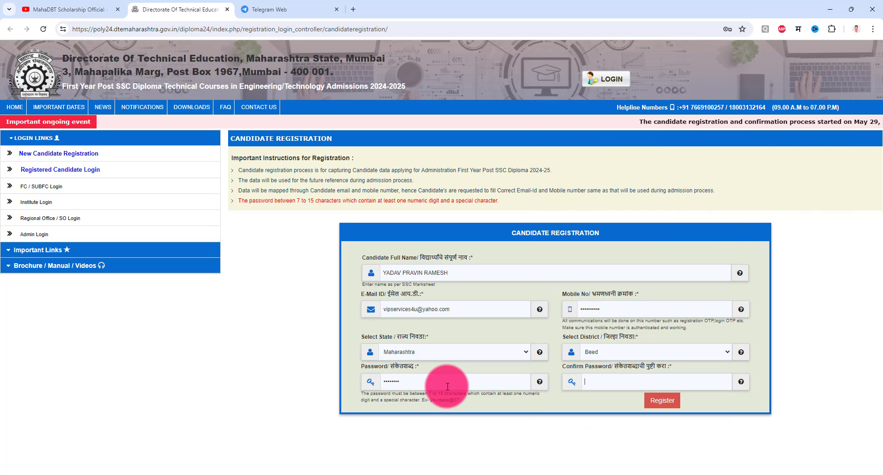
pyautogui.hotkey('shift', 'Tab')
pyautogui.write('•')
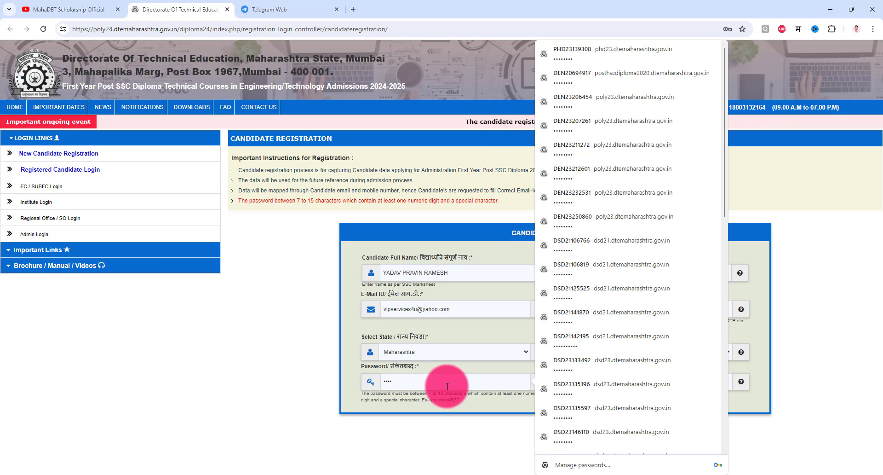
pyautogui.press('Tab')
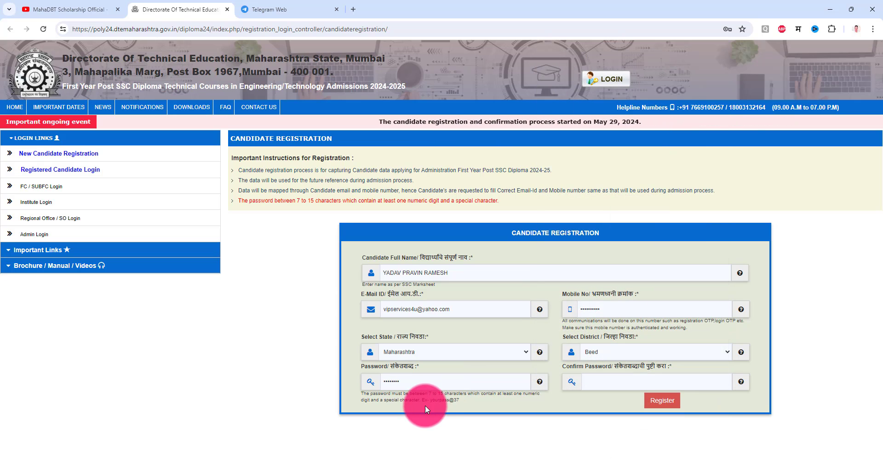
pyautogui.click(598, 385)
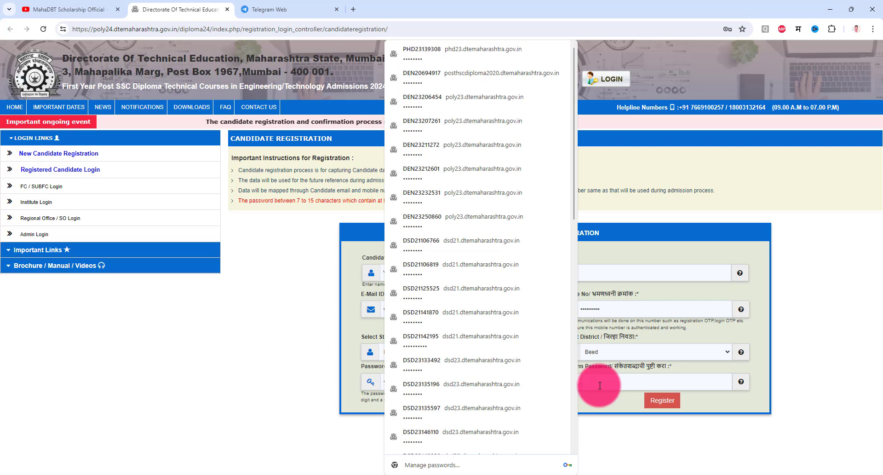
pyautogui.write('•')
pyautogui.press('BackSpace')
pyautogui.write('•')
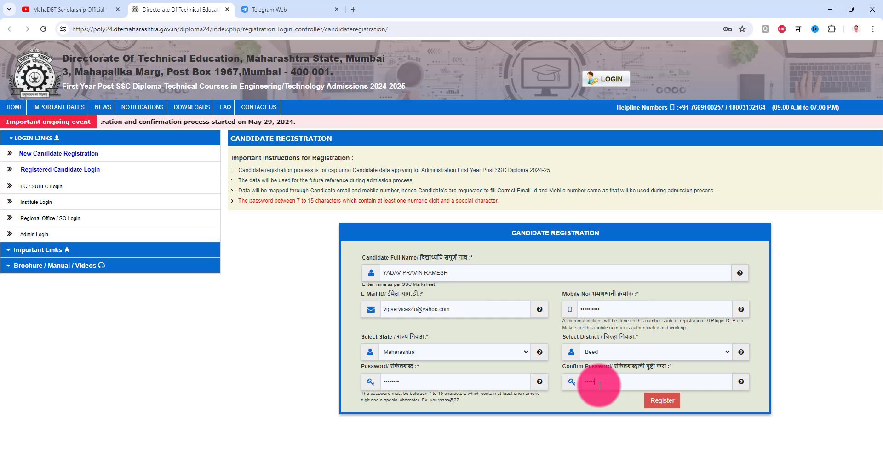
# Step: Submit the registration form, confirm the details, and decline saving the password
pyautogui.scroll(2, 582, 400)
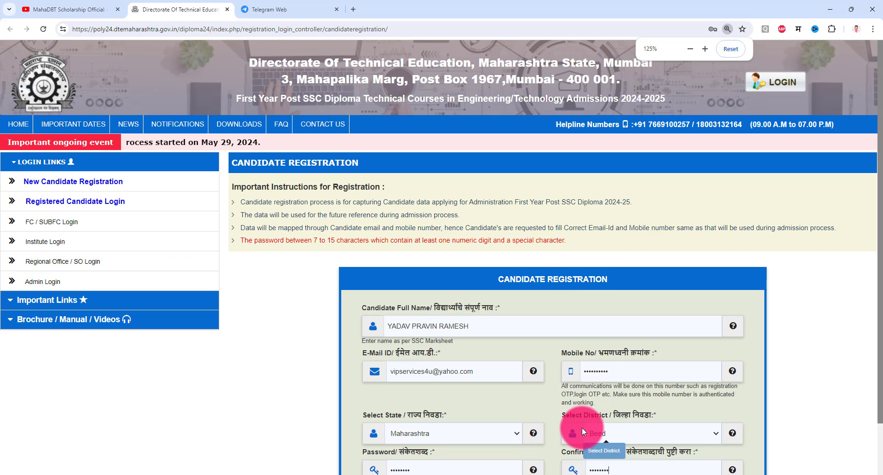
pyautogui.scroll(-2, 573, 395)
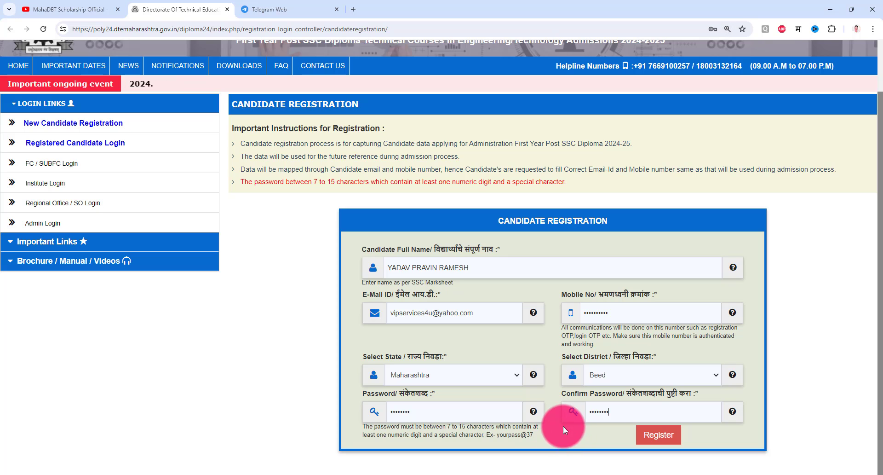
pyautogui.scroll(1, 568, 418)
pyautogui.scroll(-3, 592, 419)
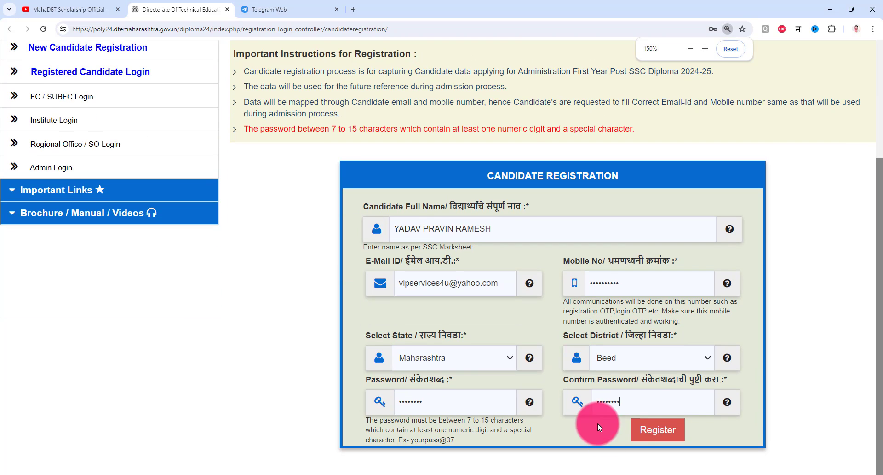
pyautogui.click(667, 436)
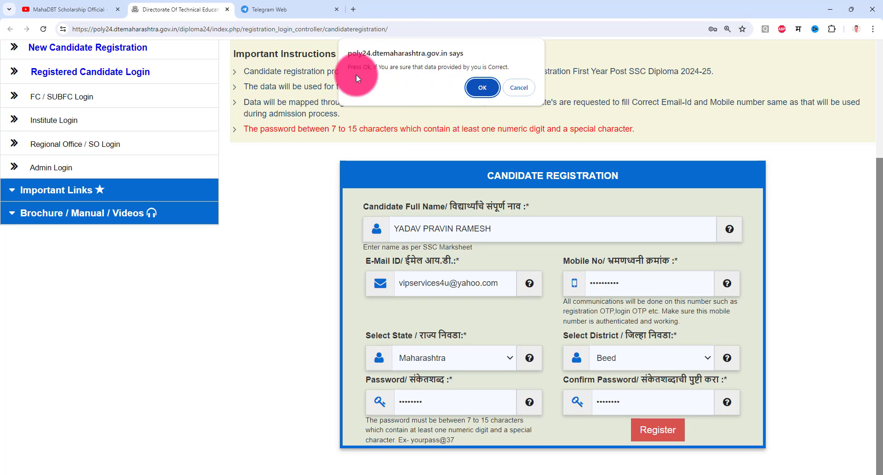
pyautogui.click(481, 92)
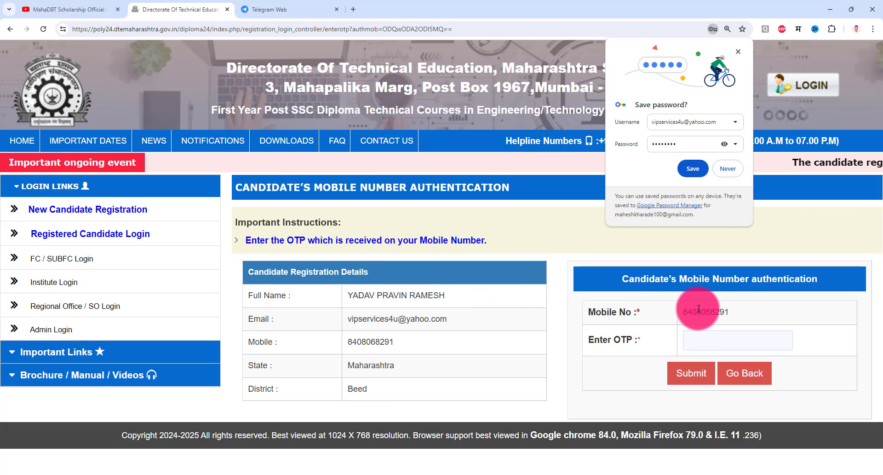
pyautogui.click(738, 51)
# Step: Enter the mobile OTP and submit it to finish registration
pyautogui.click(723, 338)
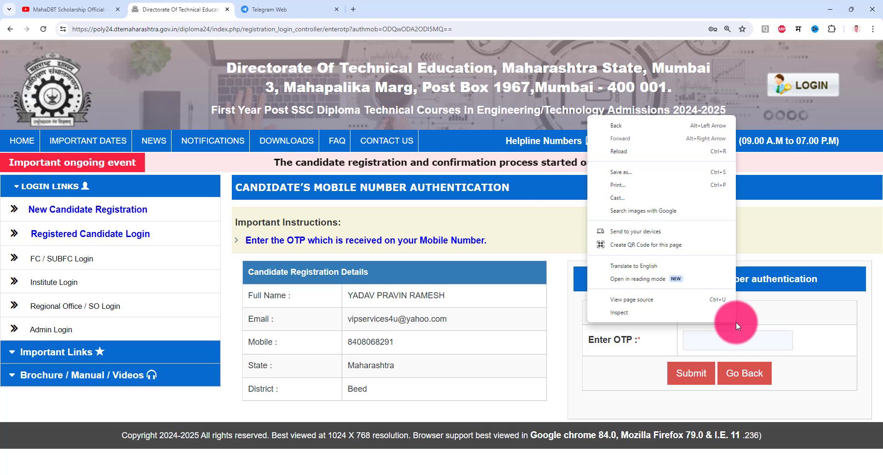
pyautogui.click(733, 343)
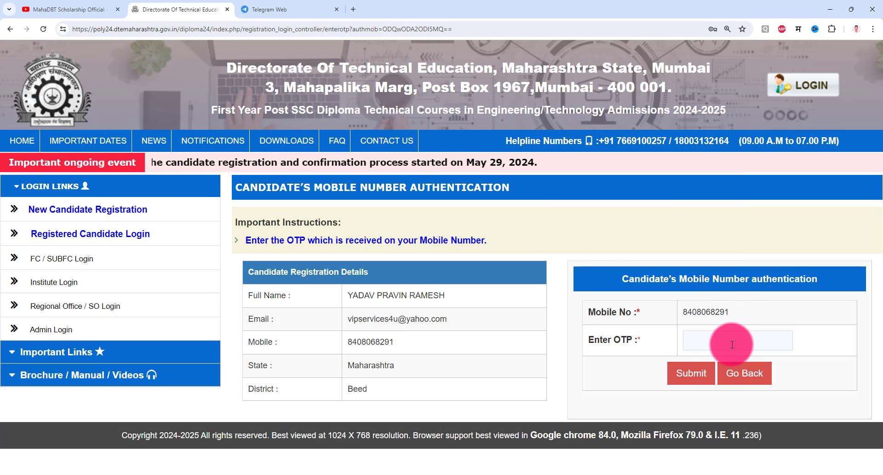
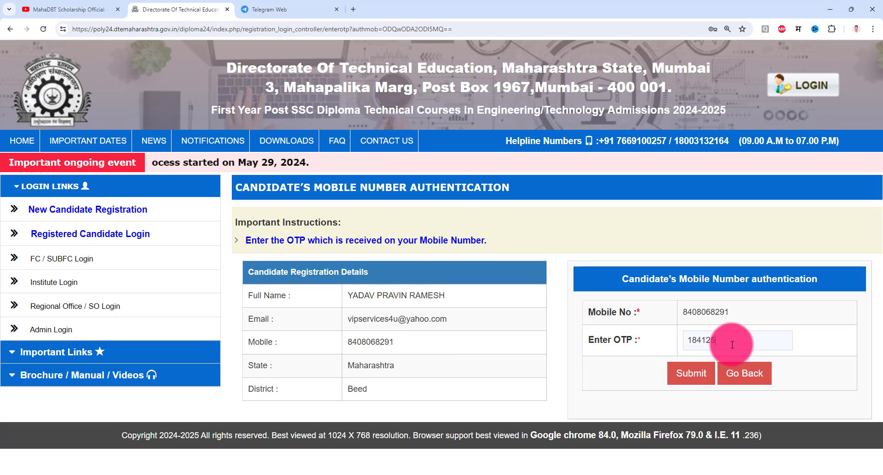
pyautogui.click(691, 372)
pyautogui.click(483, 88)
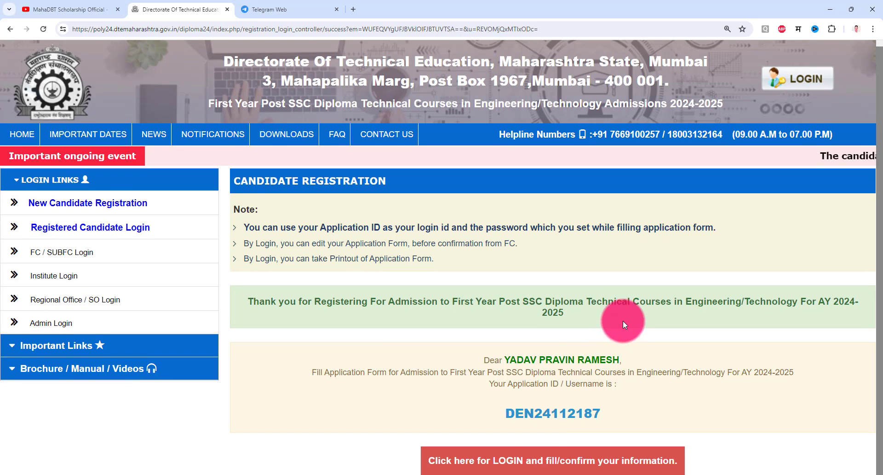
# Step: Copy the issued Application ID and go to the candidate login page
pyautogui.doubleClick(564, 411)
pyautogui.rightClick(564, 411)
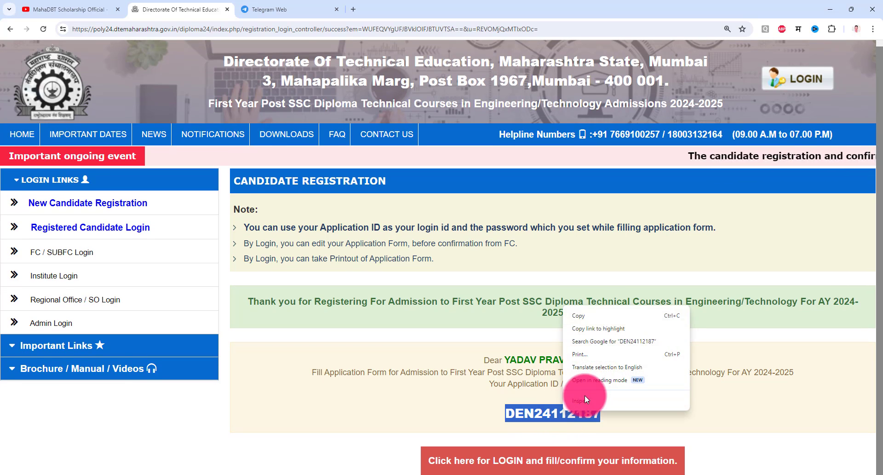
pyautogui.click(584, 313)
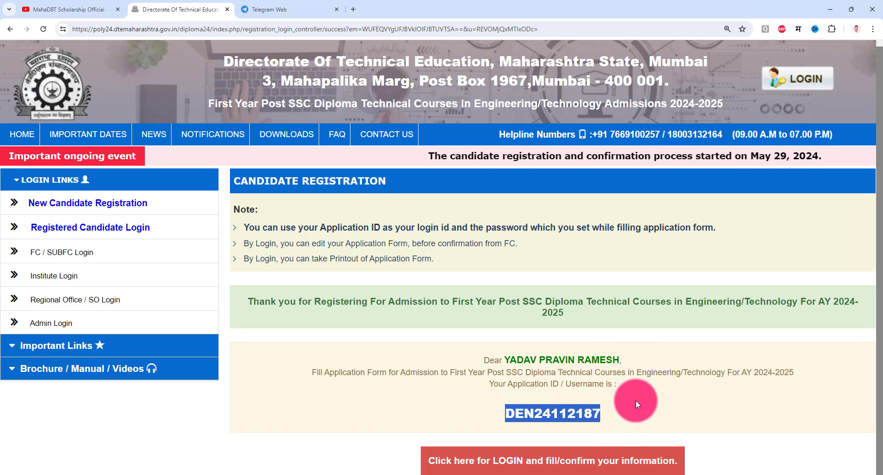
pyautogui.click(510, 461)
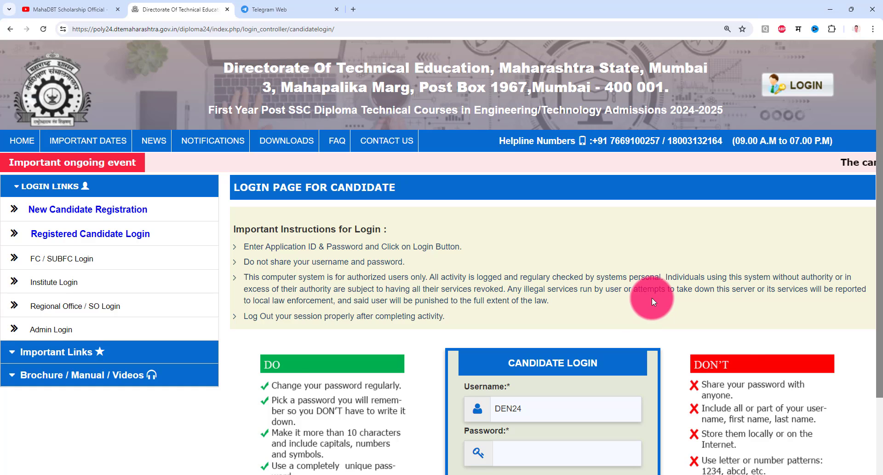
# Step: Log in with the Application ID as username, the password and the captcha answer
pyautogui.scroll(-2, 652, 297)
pyautogui.doubleClick(549, 316)
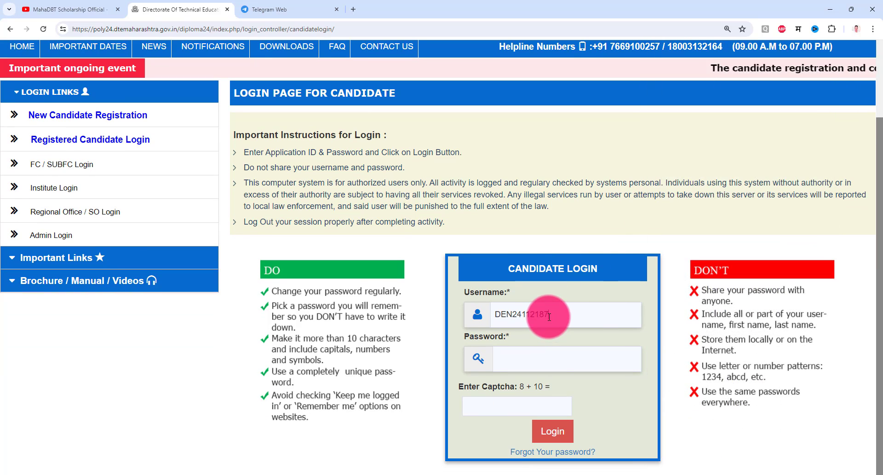
pyautogui.click(549, 360)
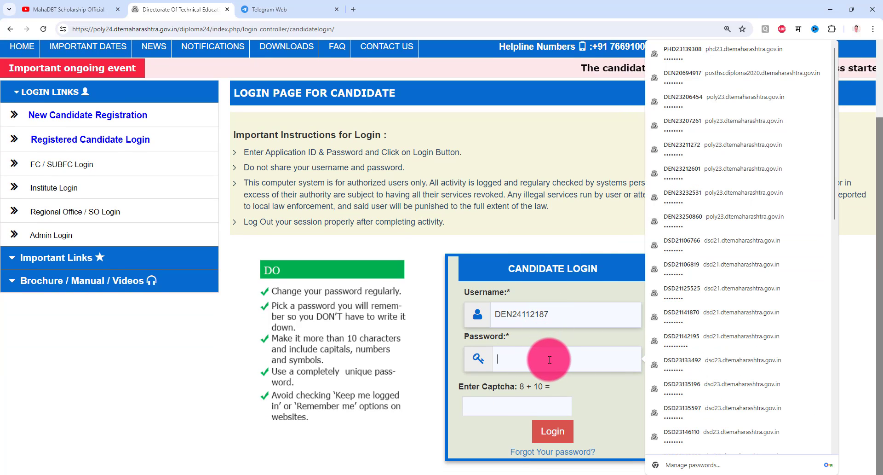
pyautogui.write('••••••••')
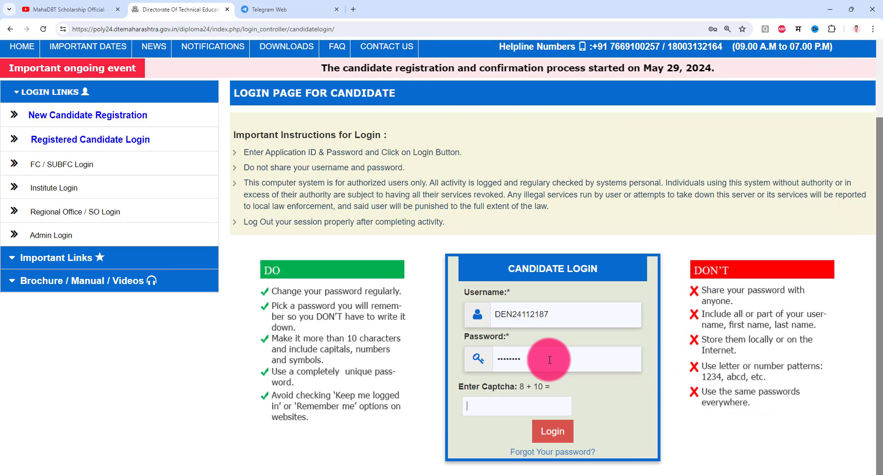
pyautogui.press('Tab')
pyautogui.write('18')
pyautogui.click(560, 431)
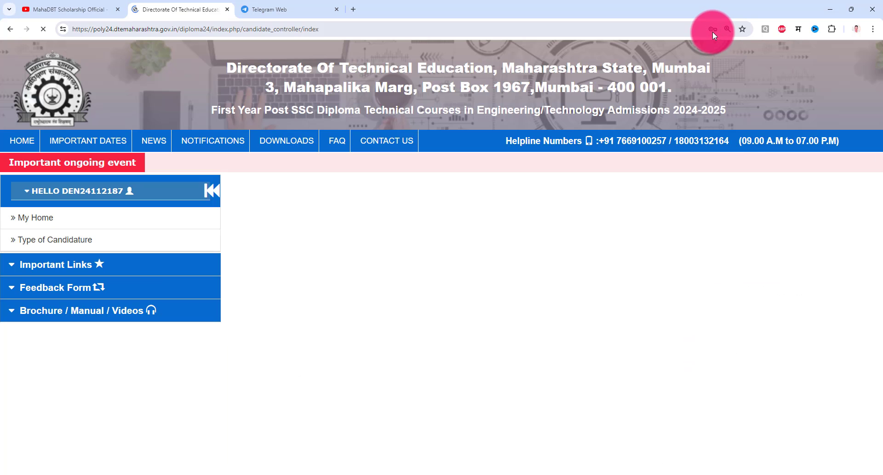
pyautogui.click(713, 29)
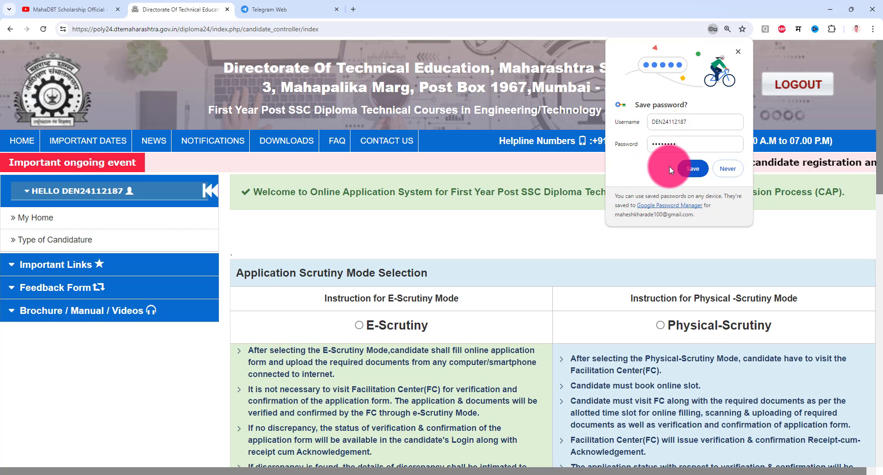
# Step: Save the login password in Chrome and read the E-Scrutiny and Physical-Scrutiny instructions
pyautogui.click(693, 169)
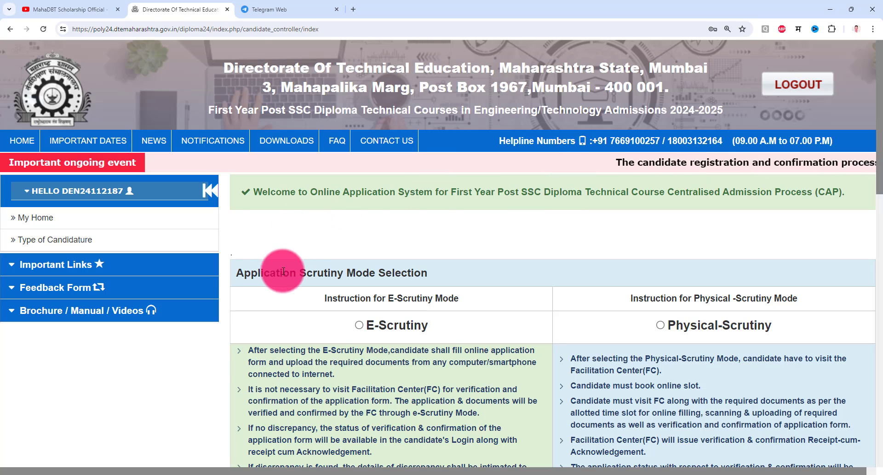
pyautogui.scroll(-3, 331, 211)
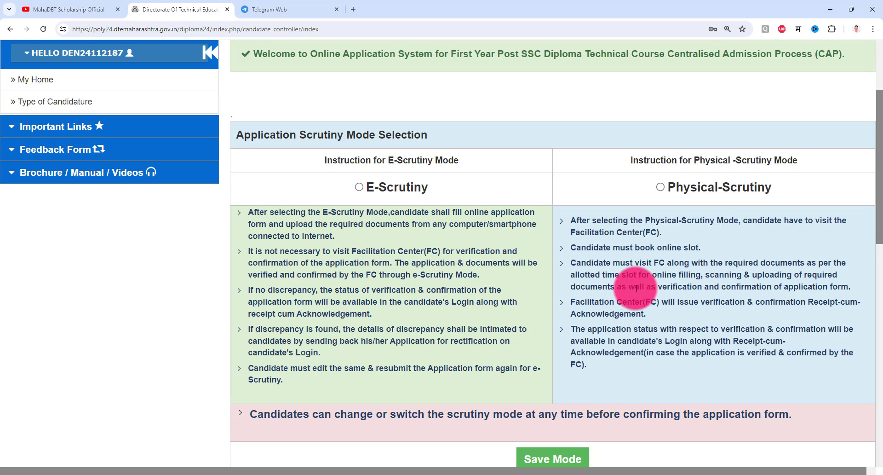
pyautogui.scroll(-9, 637, 288)
pyautogui.scroll(9, 638, 299)
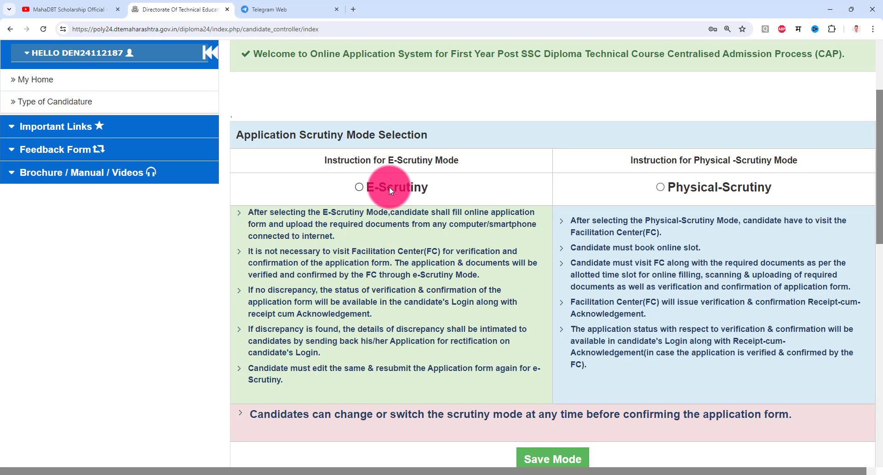
# Step: Choose E-Scrutiny as the scrutiny mode and save it
pyautogui.click(360, 187)
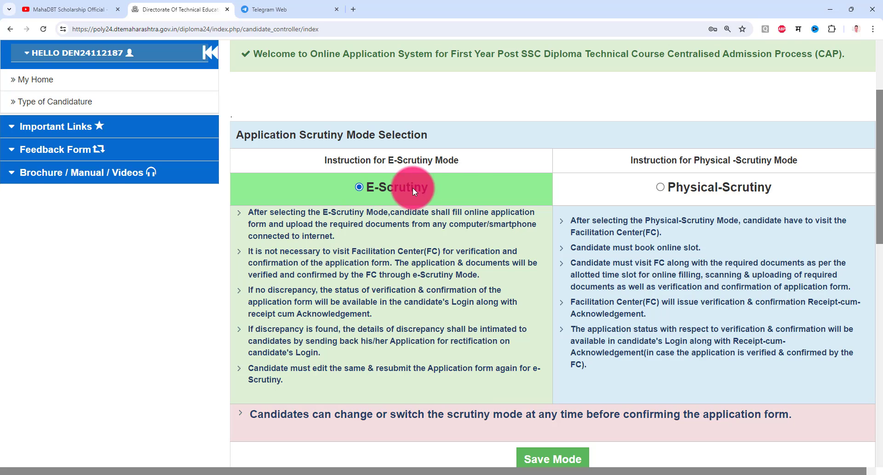
pyautogui.scroll(-3, 552, 268)
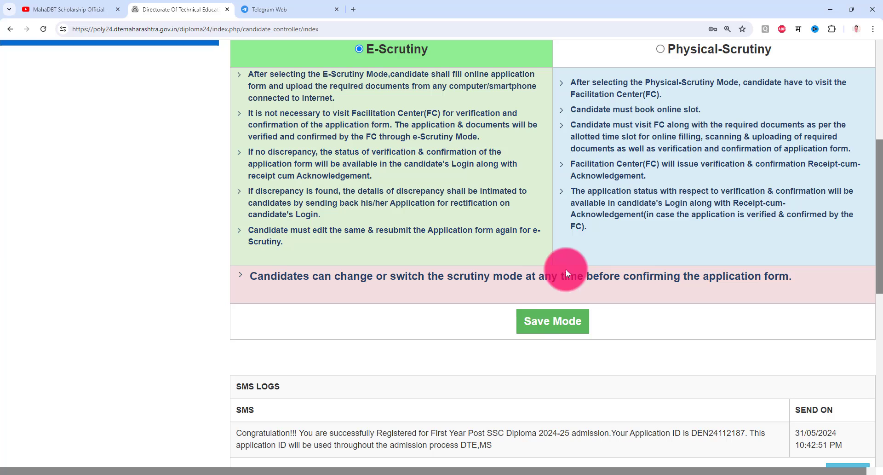
pyautogui.click(548, 325)
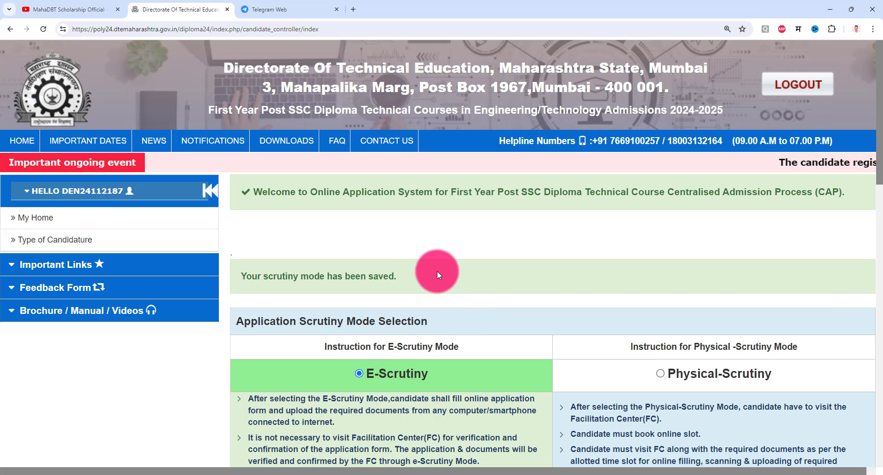
pyautogui.scroll(-10, 430, 253)
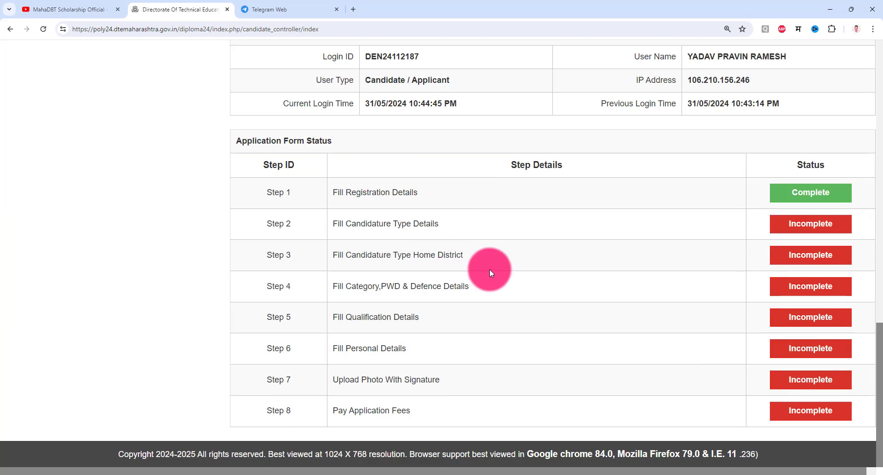
pyautogui.moveTo(329, 223); pyautogui.dragTo(434, 226)
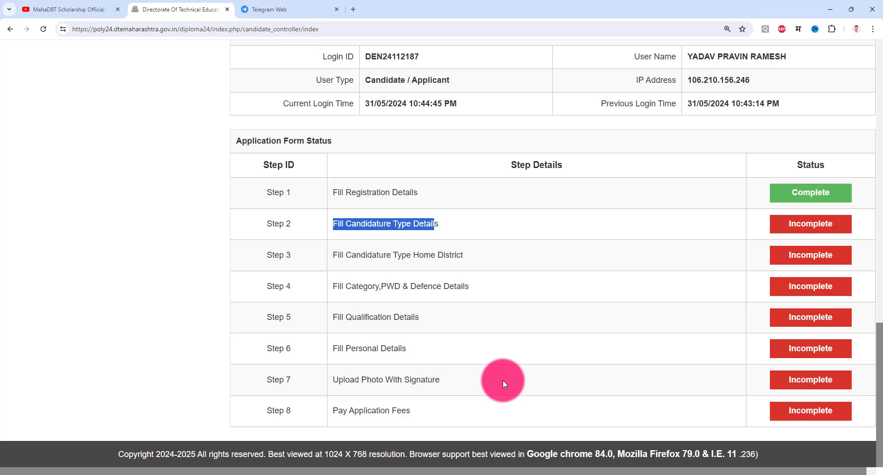
pyautogui.doubleClick(349, 222)
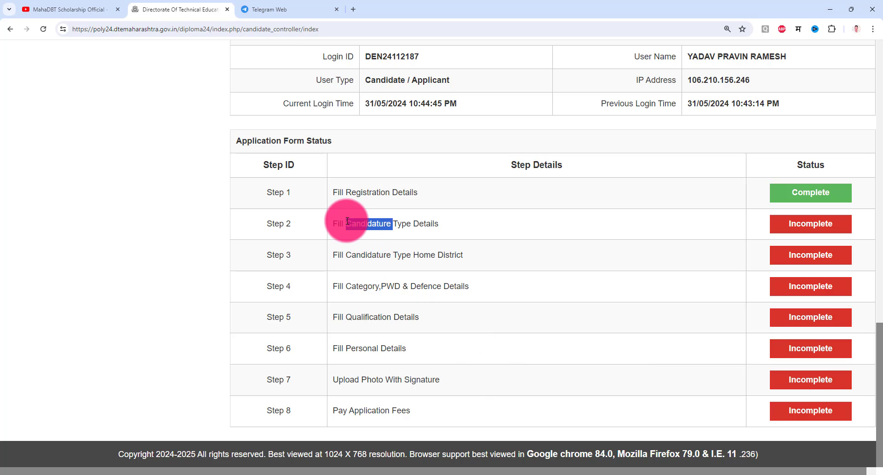
pyautogui.moveTo(347, 221); pyautogui.dragTo(433, 227)
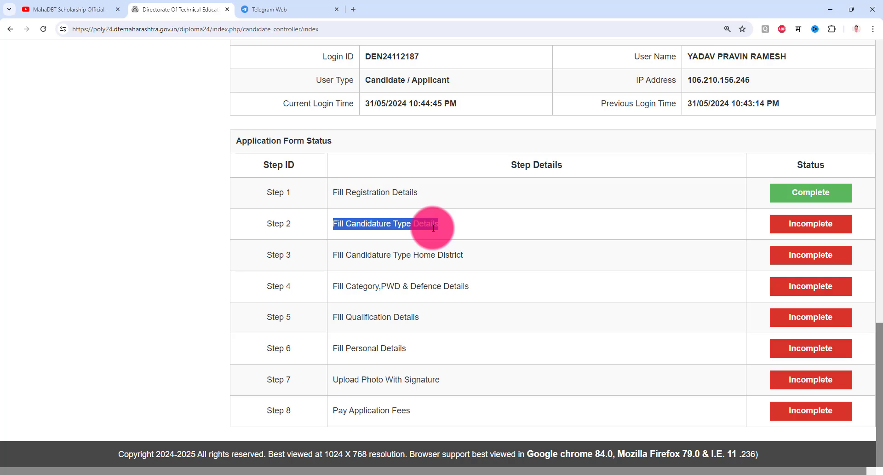
pyautogui.click(821, 226)
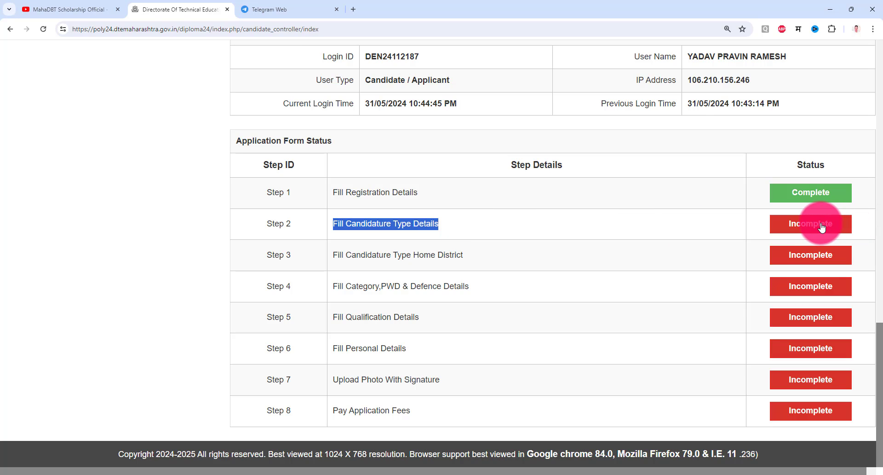
pyautogui.scroll(8, 778, 240)
pyautogui.scroll(-6, 813, 271)
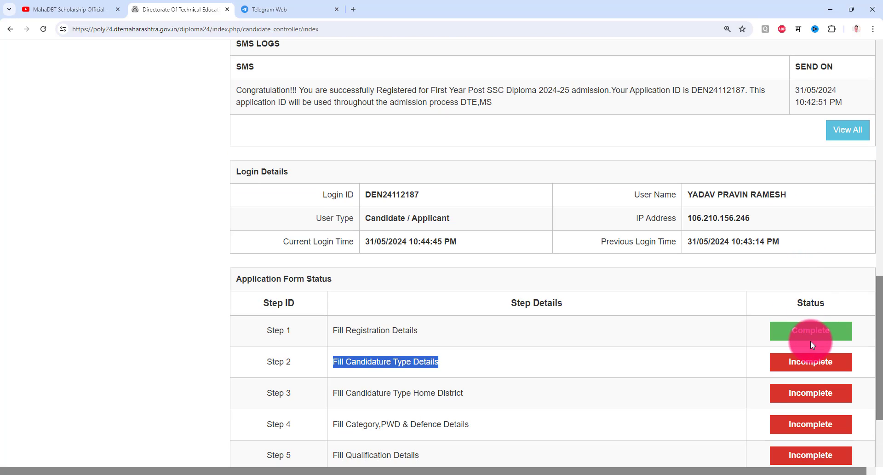
pyautogui.scroll(9, 399, 319)
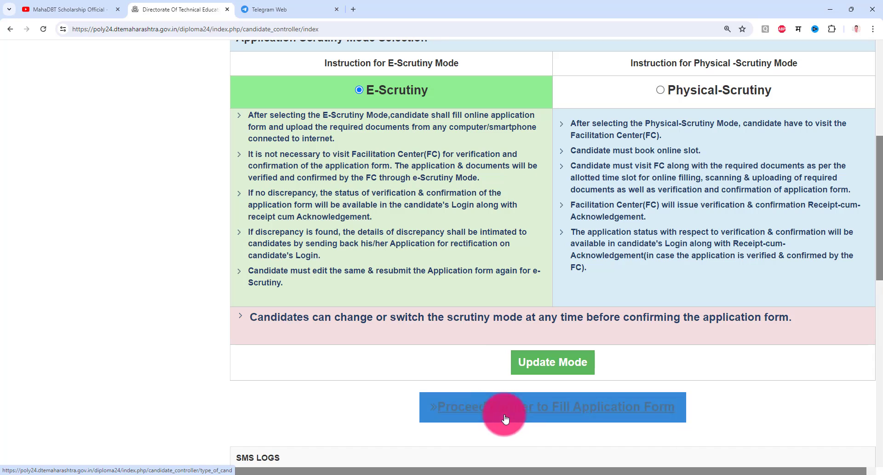
# Step: Open the Type of Candidature section and read the Type A eligibility description
pyautogui.click(555, 414)
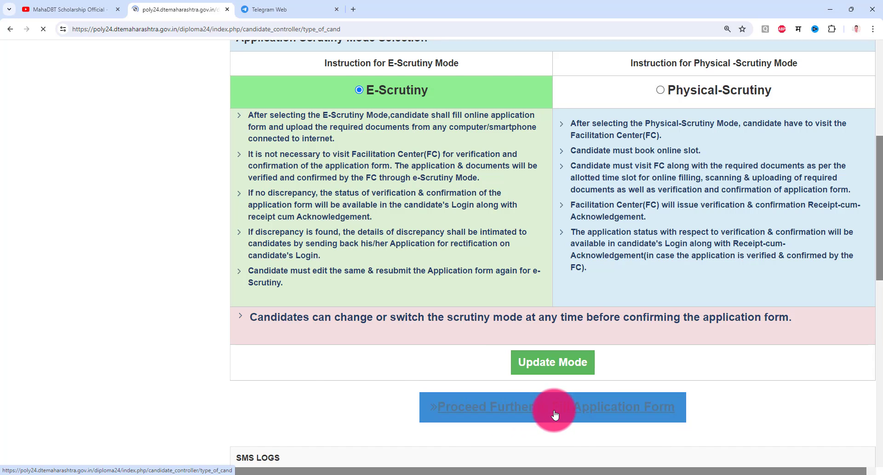
pyautogui.scroll(-6, 487, 314)
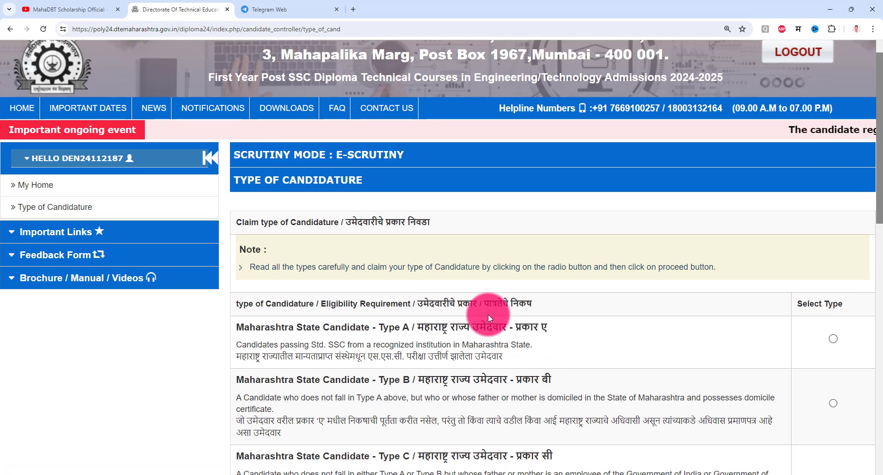
pyautogui.scroll(-9, 466, 301)
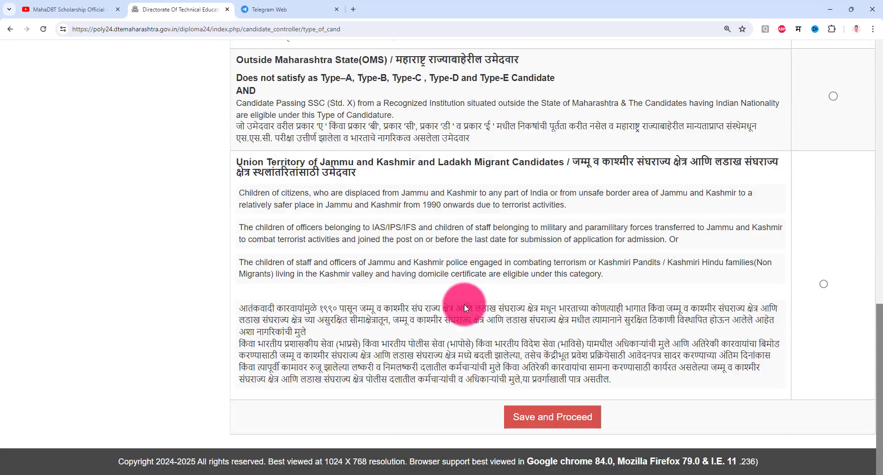
pyautogui.scroll(9, 465, 304)
pyautogui.scroll(6, 441, 303)
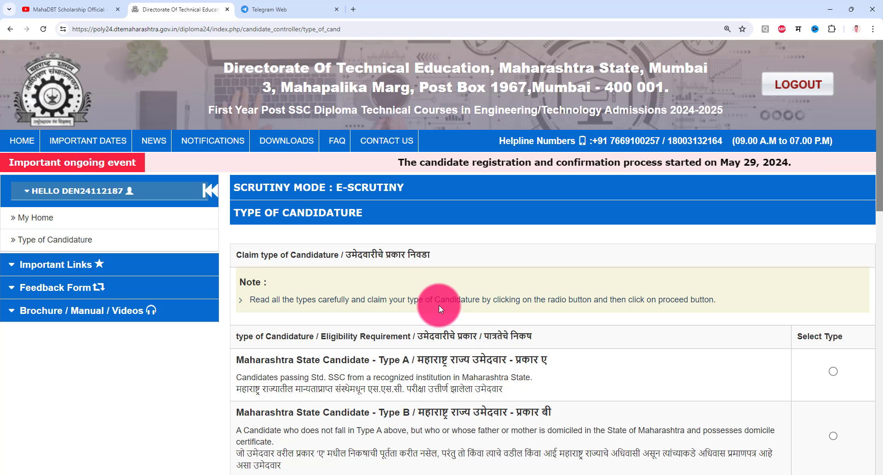
pyautogui.scroll(-3, 432, 294)
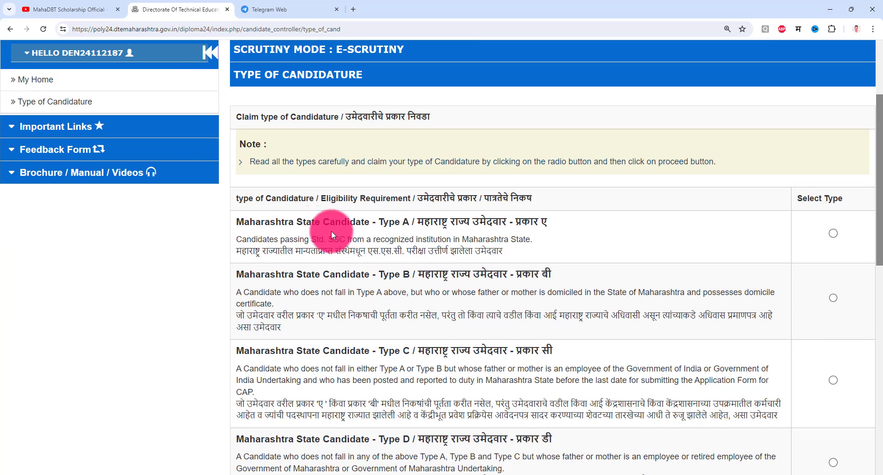
pyautogui.moveTo(275, 222); pyautogui.dragTo(370, 222)
pyautogui.scroll(-3, 442, 230)
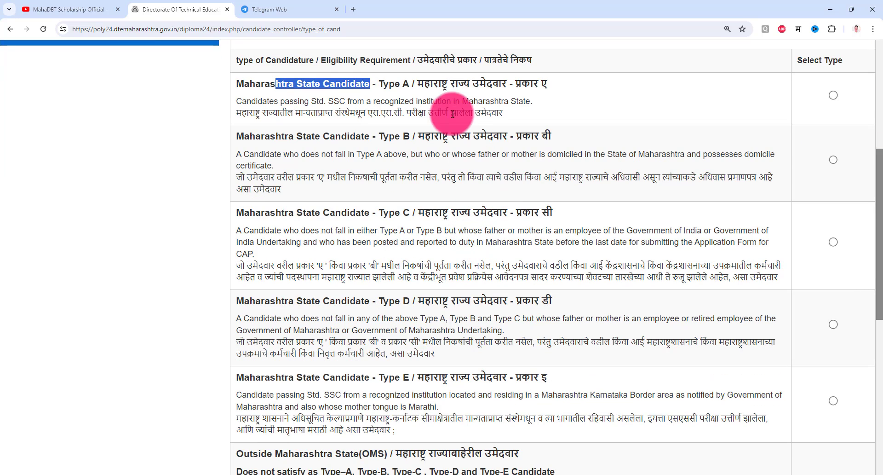
pyautogui.scroll(3, 501, 249)
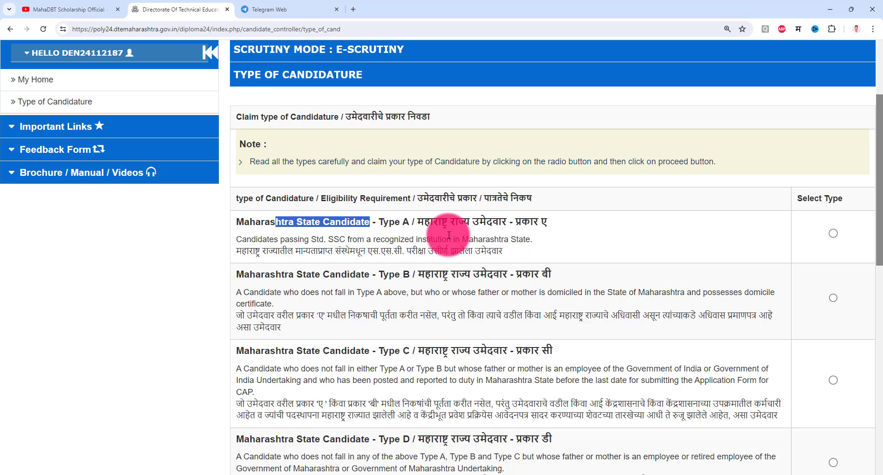
pyautogui.moveTo(251, 221); pyautogui.dragTo(539, 242)
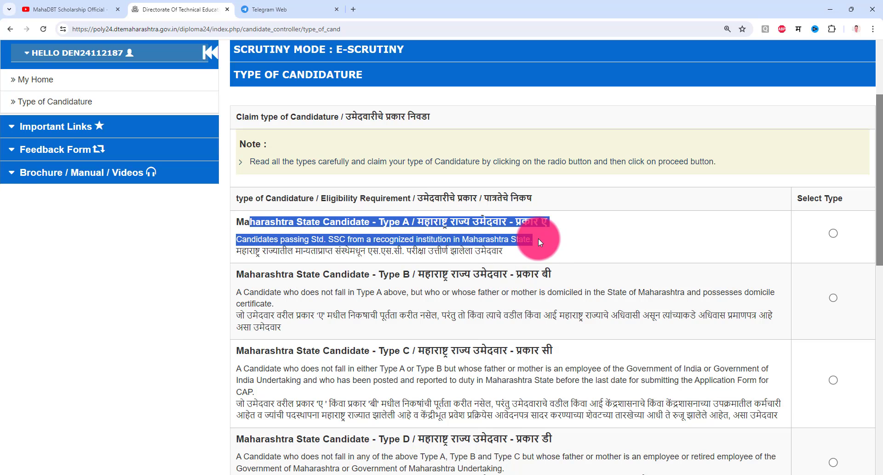
pyautogui.click(508, 250)
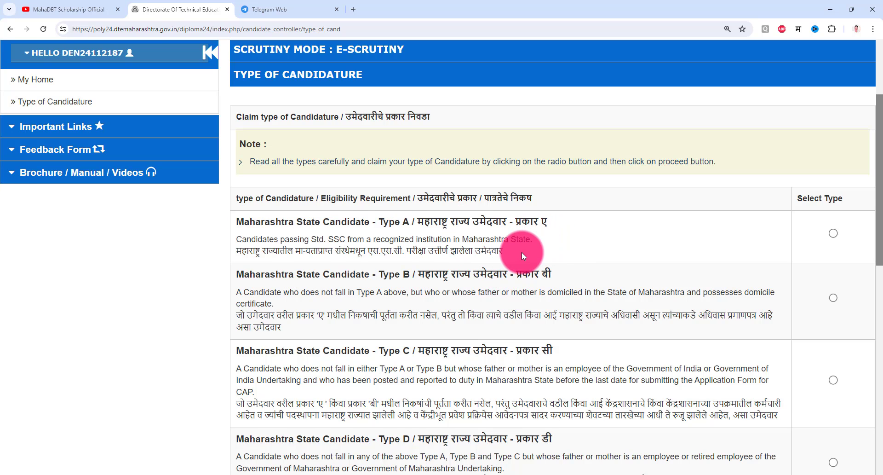
pyautogui.moveTo(521, 254); pyautogui.dragTo(248, 251)
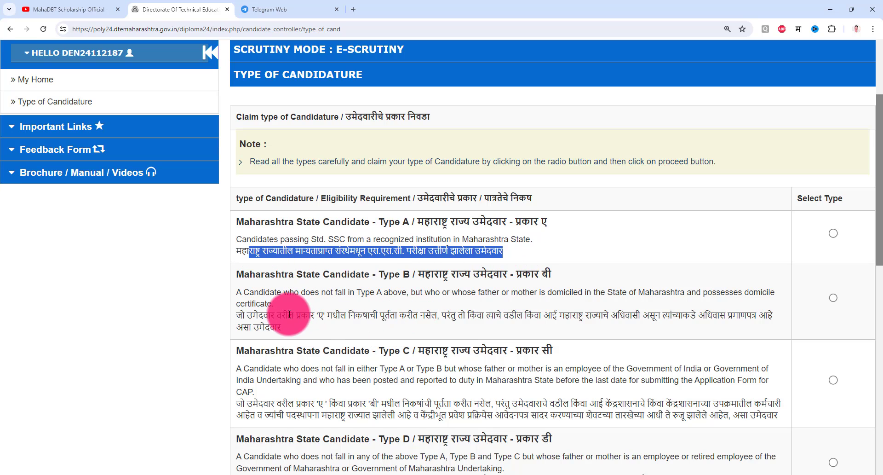
# Step: Review the other candidature types, then save Maharashtra Candidature Type A and confirm
pyautogui.scroll(-3, 404, 318)
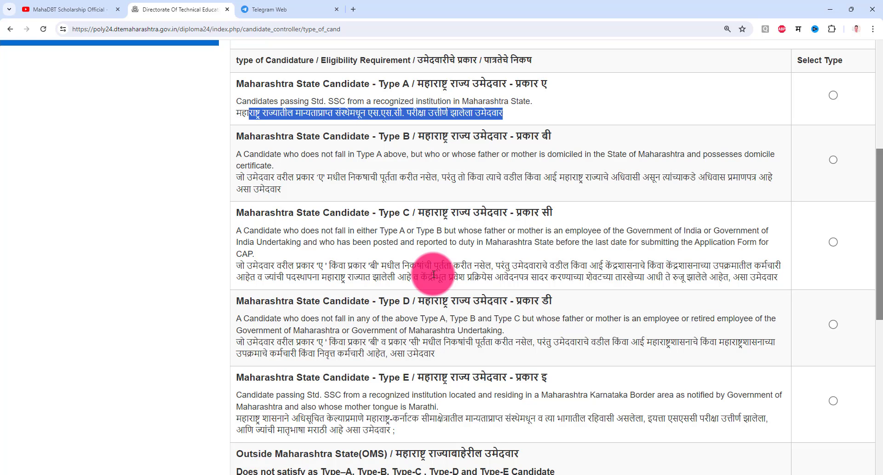
pyautogui.scroll(-9, 439, 274)
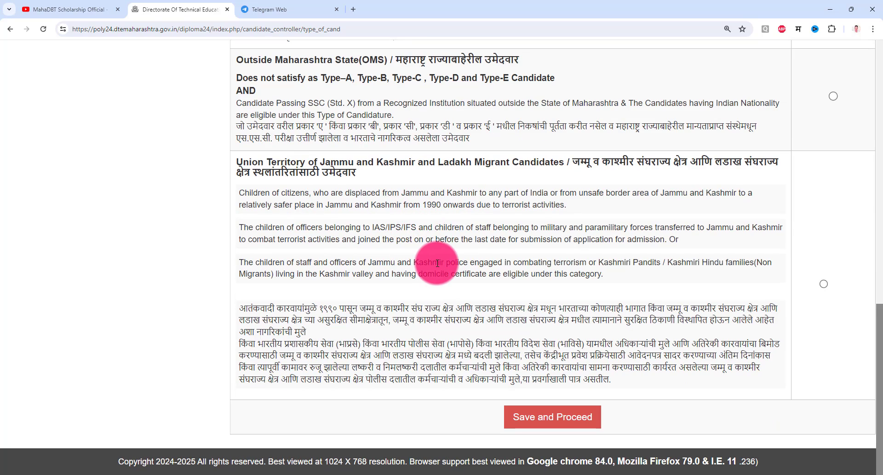
pyautogui.scroll(3, 476, 272)
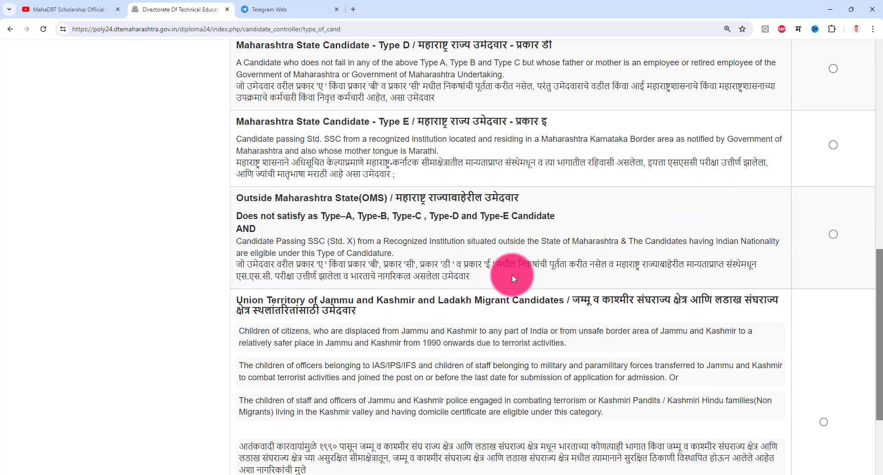
pyautogui.moveTo(570, 299); pyautogui.dragTo(702, 299)
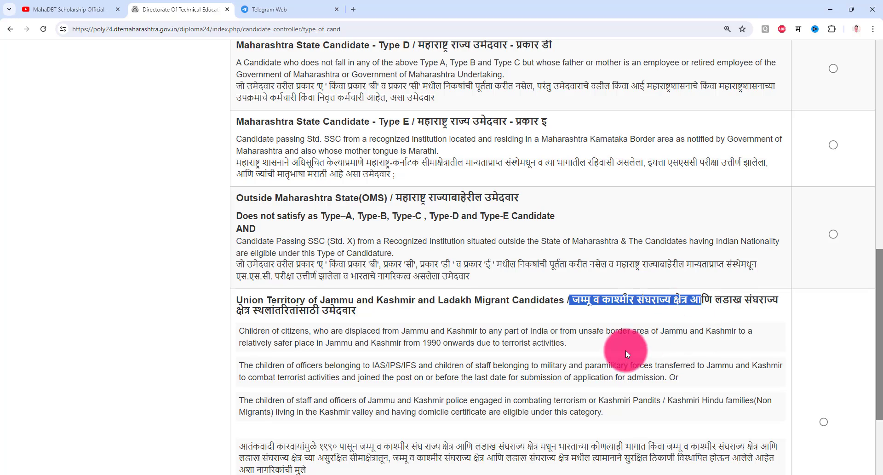
pyautogui.scroll(6, 488, 335)
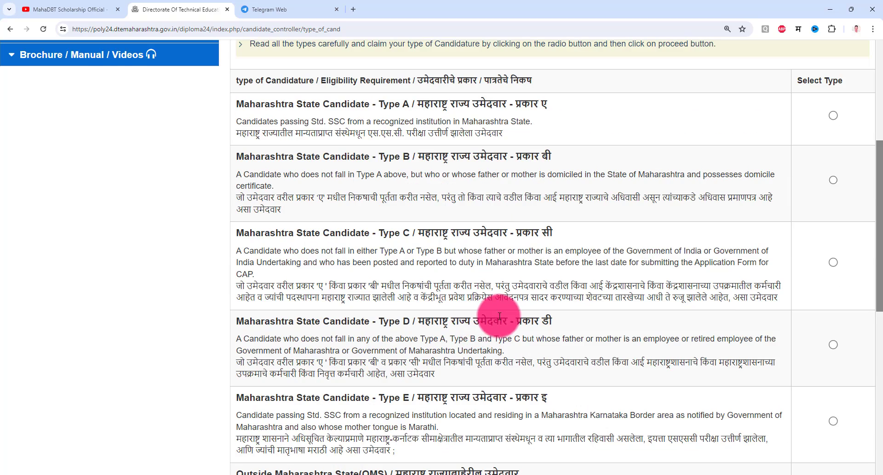
pyautogui.scroll(3, 523, 312)
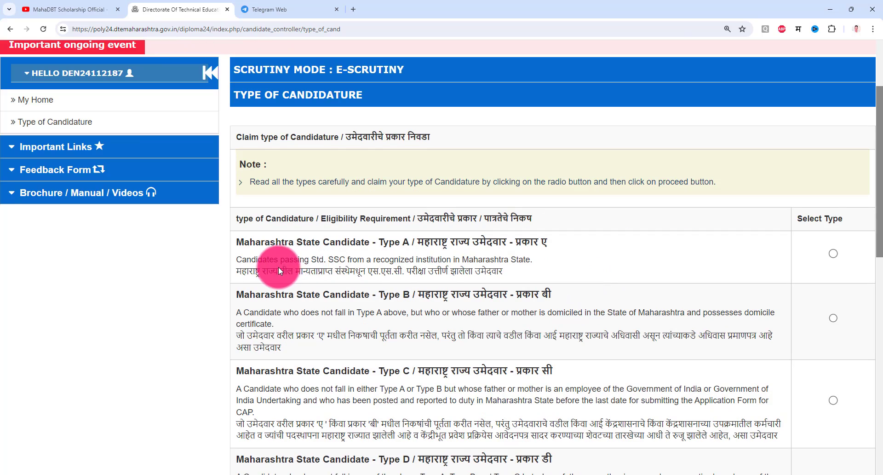
pyautogui.moveTo(241, 271)
pyautogui.mouseDown()
pyautogui.moveTo(507, 270)
pyautogui.moveTo(253, 263)
pyautogui.mouseUp()
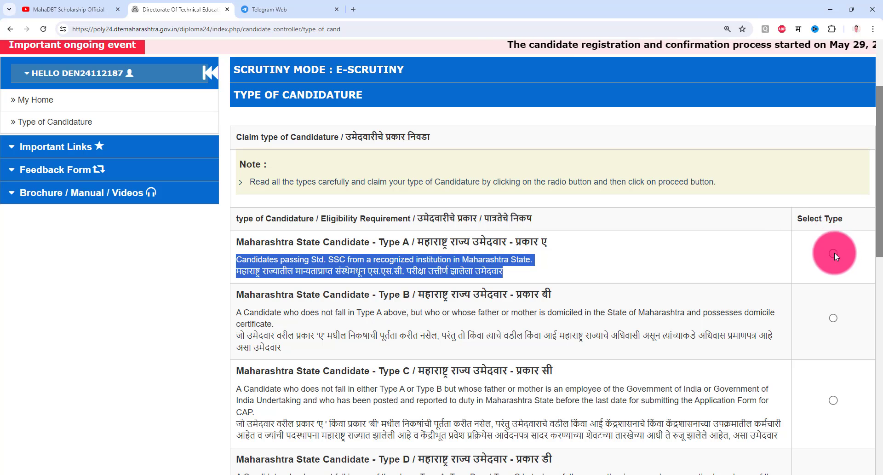
pyautogui.scroll(-15, 833, 254)
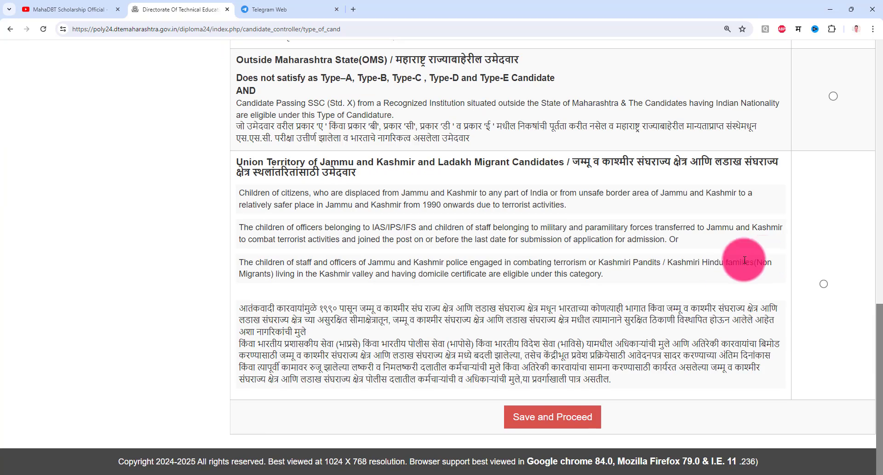
pyautogui.click(568, 421)
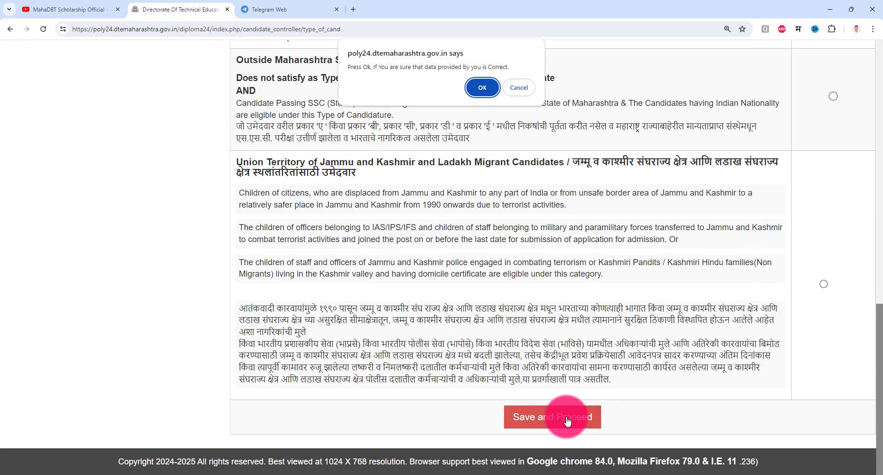
pyautogui.click(489, 86)
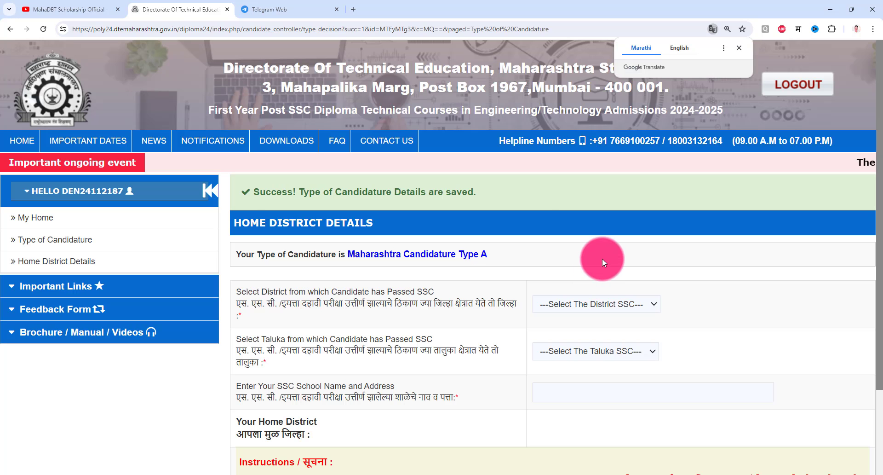
# Step: Dismiss the translate offer and set the SSC district to Beed and taluka to Manjlegaon
pyautogui.scroll(-3, 574, 244)
pyautogui.click(739, 48)
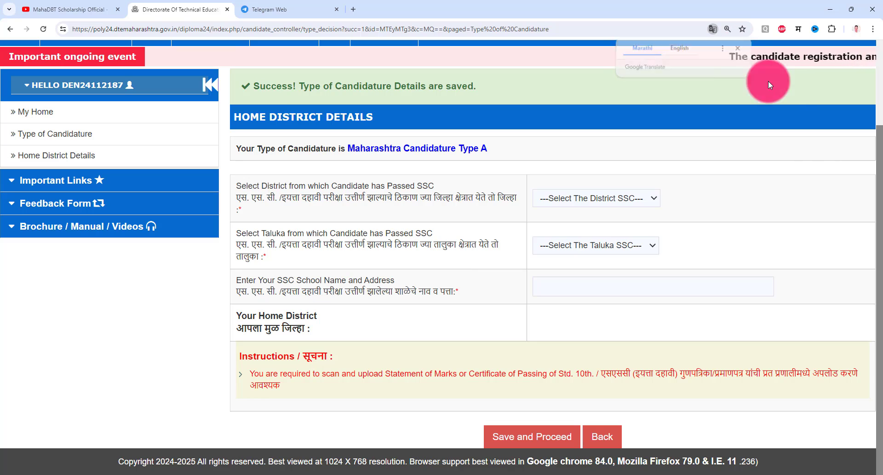
pyautogui.click(608, 200)
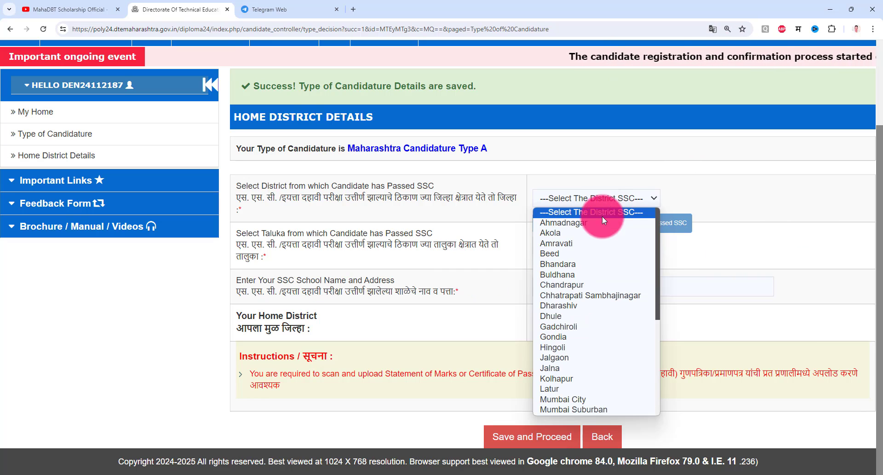
pyautogui.click(555, 257)
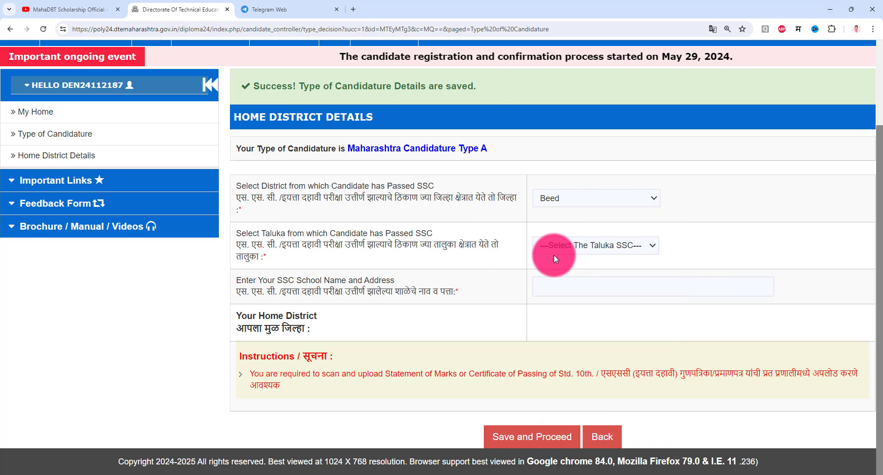
pyautogui.click(600, 247)
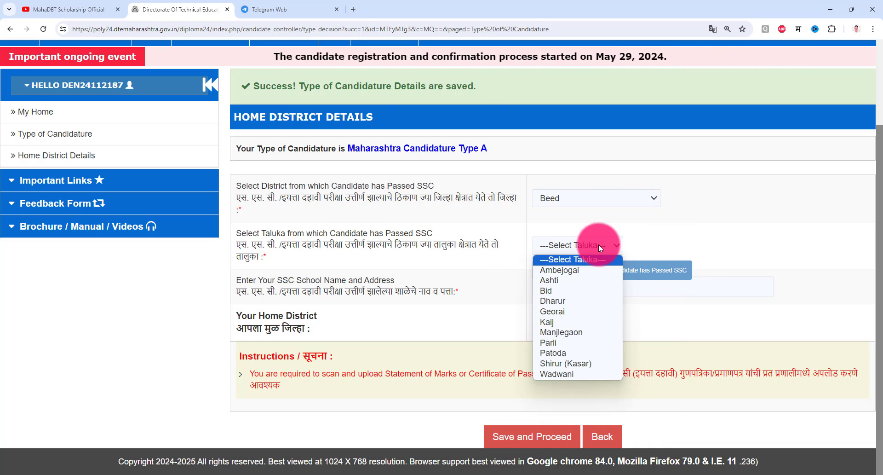
pyautogui.click(579, 332)
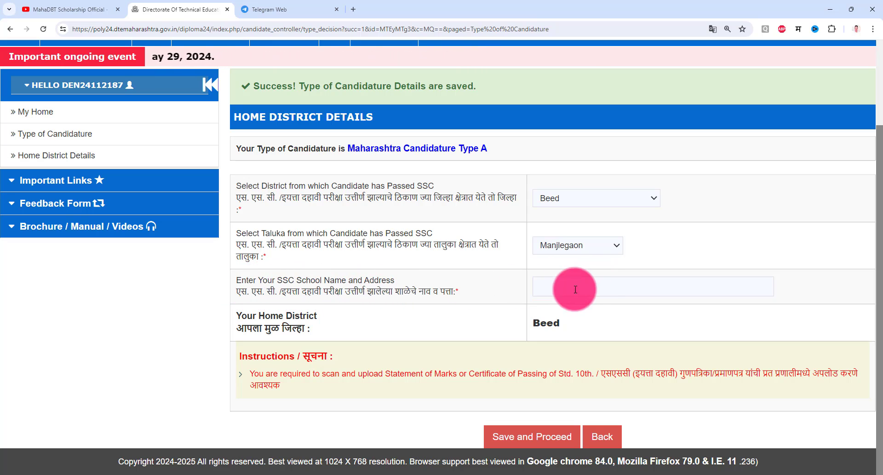
# Step: Enter the SSC school 'UCCHA MADHAYMIK VIDYALAYA DINDRUD' and save the home district details
pyautogui.click(591, 286)
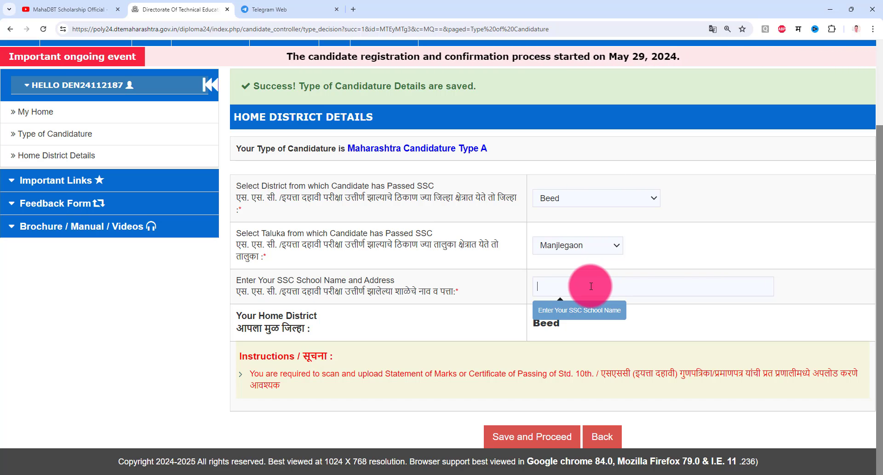
pyautogui.scroll(3, 591, 285)
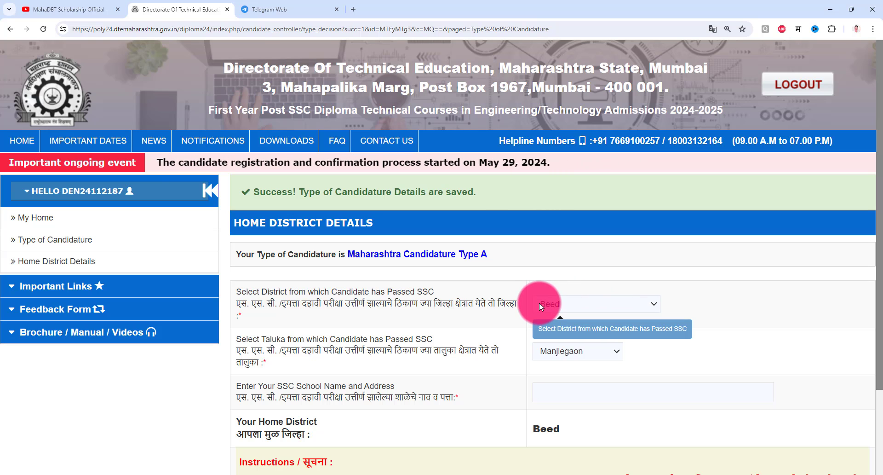
pyautogui.scroll(-3, 548, 308)
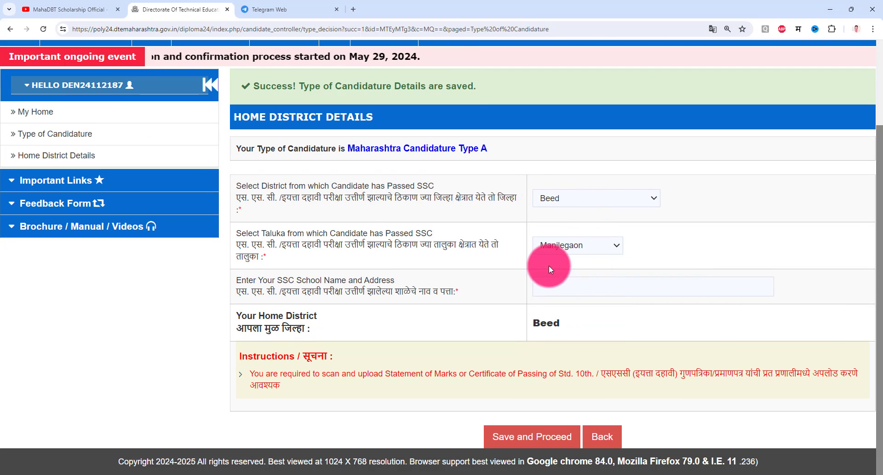
pyautogui.click(589, 284)
pyautogui.write('U')
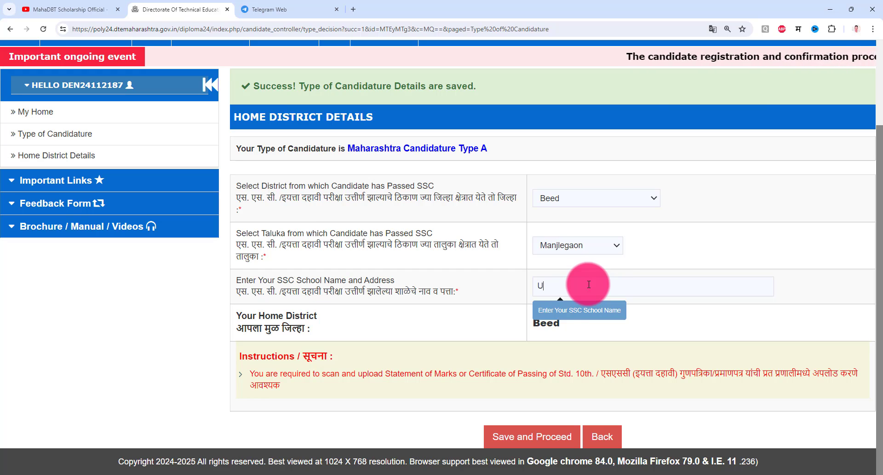
pyautogui.write('CCHA MADHAY')
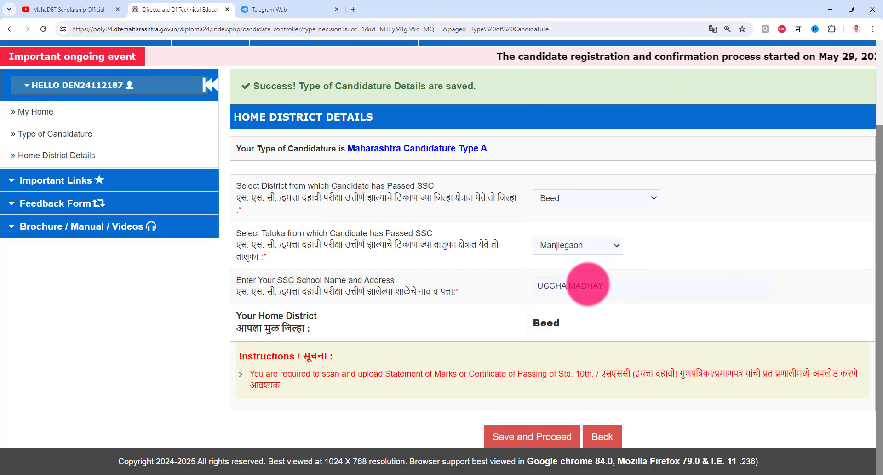
pyautogui.write('MIK VIDYA')
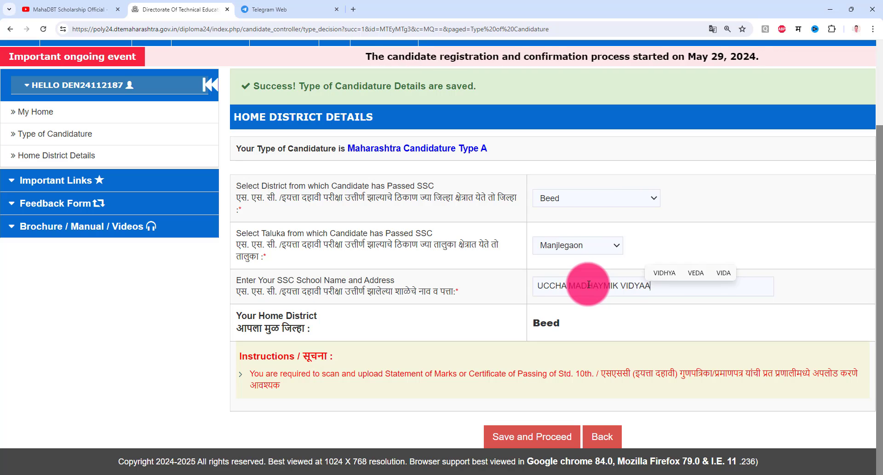
pyautogui.write('LAYA DINDRUD')
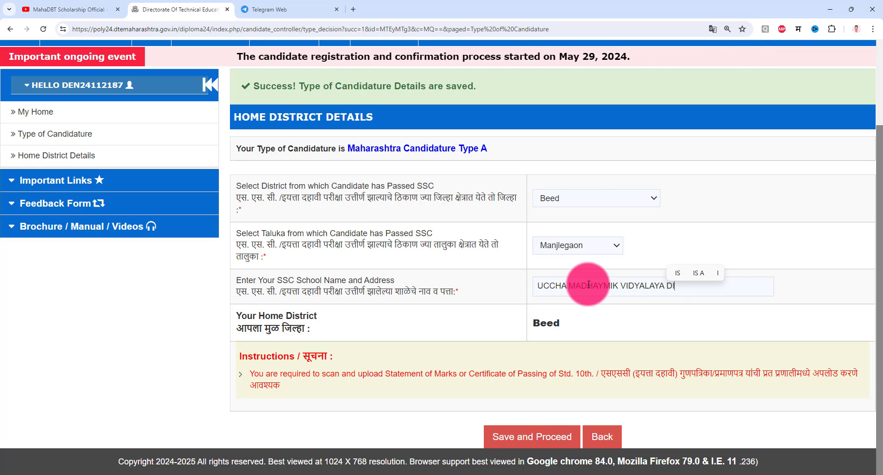
pyautogui.click(537, 436)
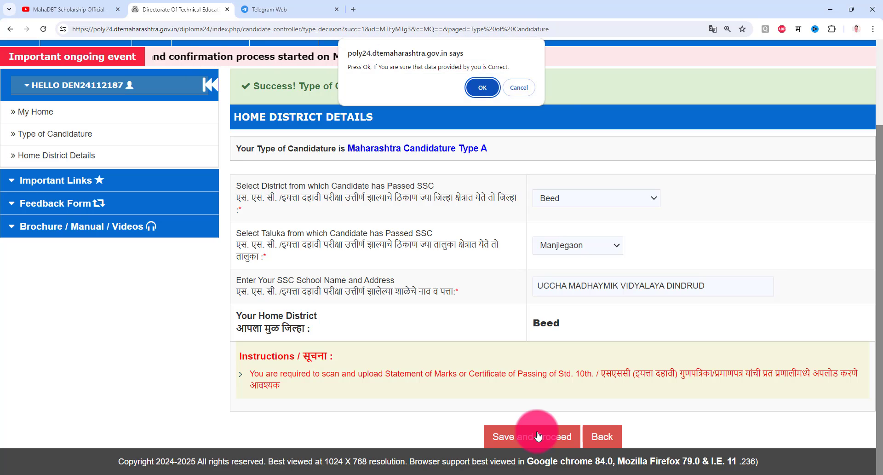
# Step: Confirm the home district details and review the Reservation Decision page
pyautogui.click(496, 88)
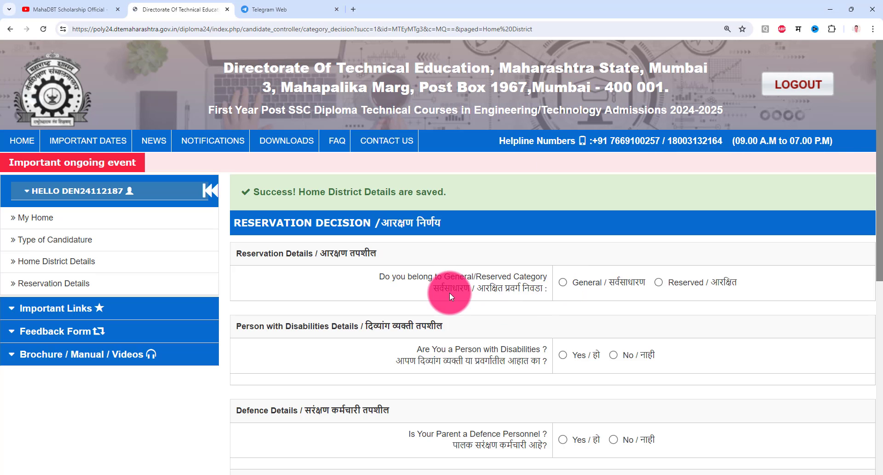
pyautogui.moveTo(234, 223); pyautogui.dragTo(449, 223)
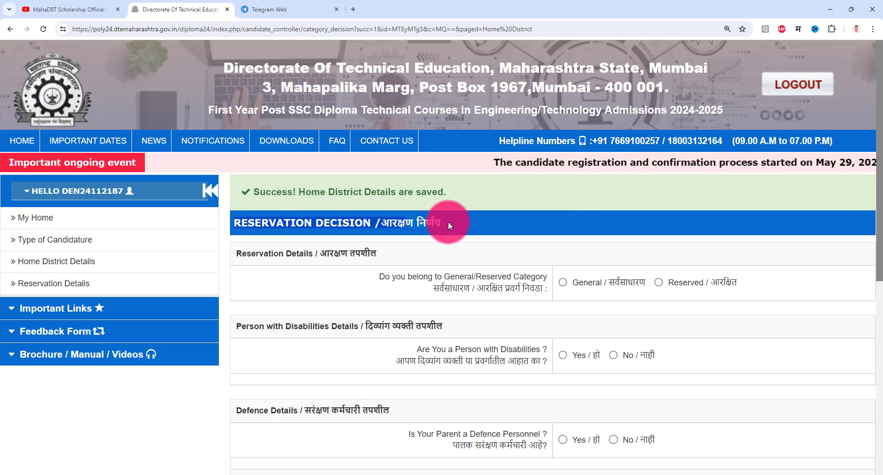
pyautogui.scroll(-3, 450, 225)
pyautogui.scroll(-5, 417, 250)
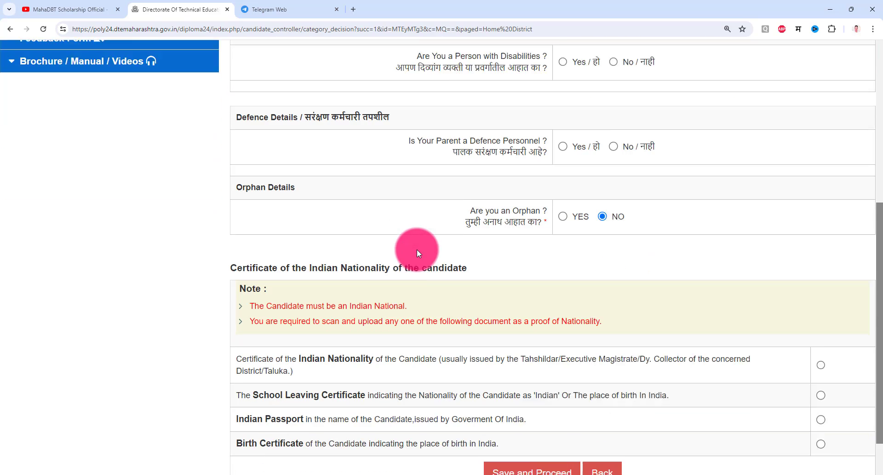
pyautogui.scroll(6, 567, 284)
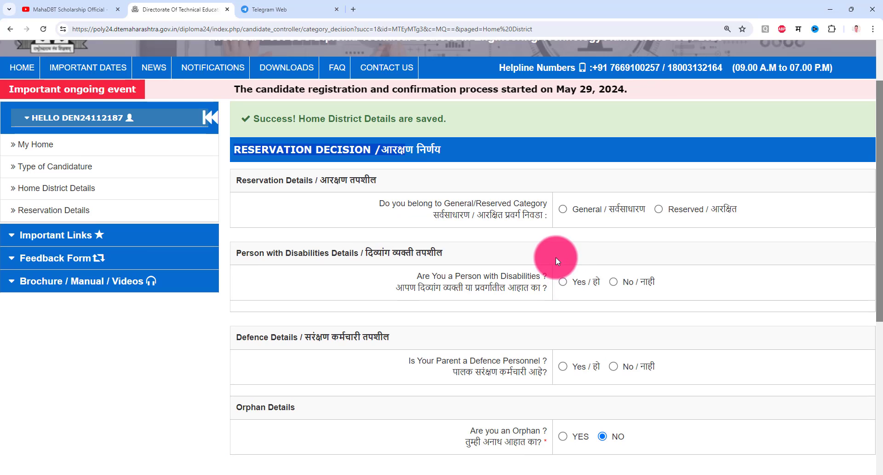
# Step: Mark the candidate as Reserved: category SC, authority Sub-Divisional Officer, caste Aaremala [3]
pyautogui.click(563, 209)
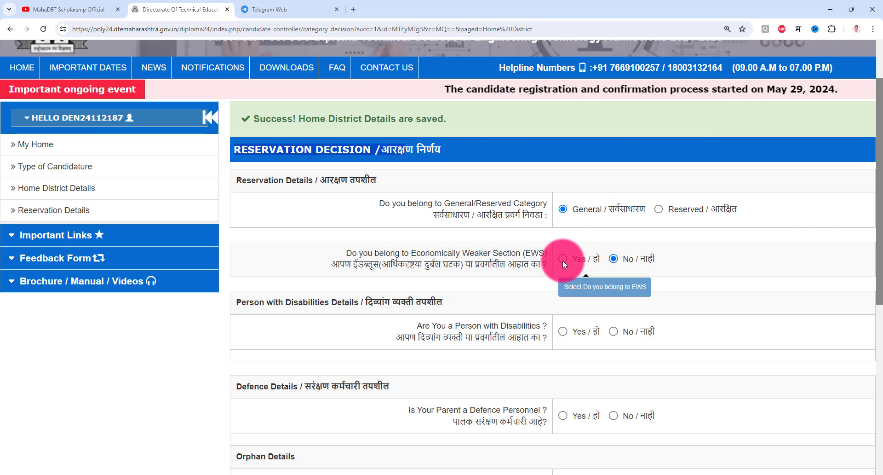
pyautogui.click(659, 209)
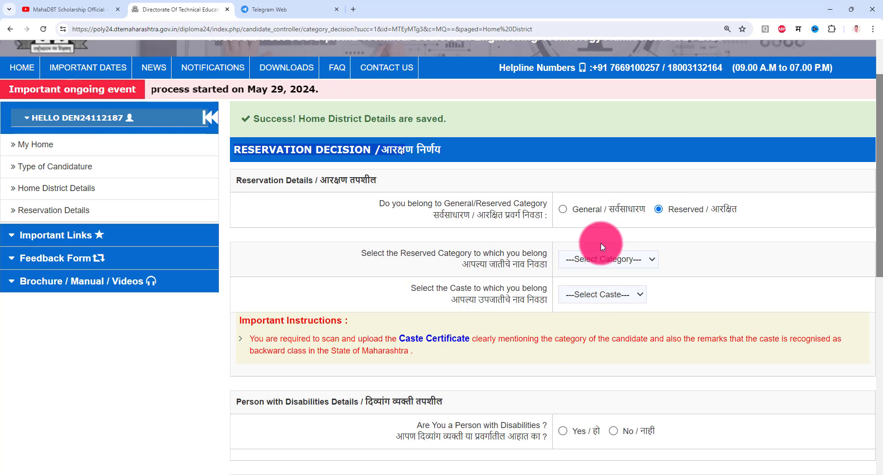
pyautogui.click(592, 259)
pyautogui.click(578, 284)
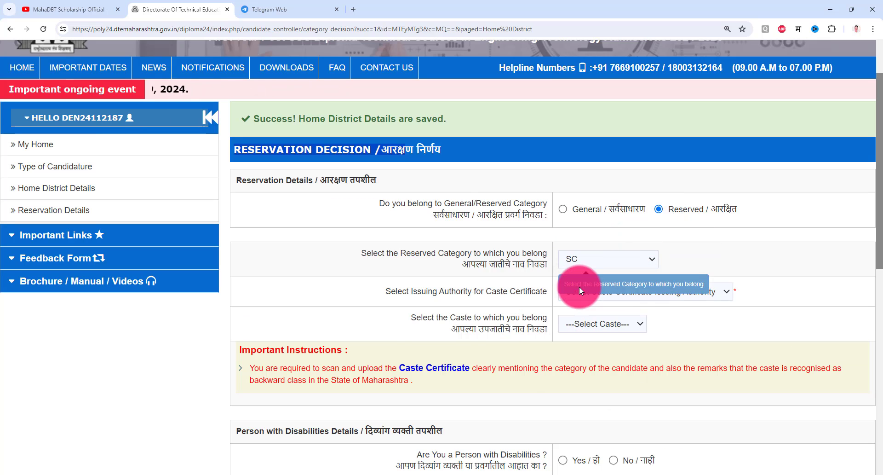
pyautogui.click(628, 291)
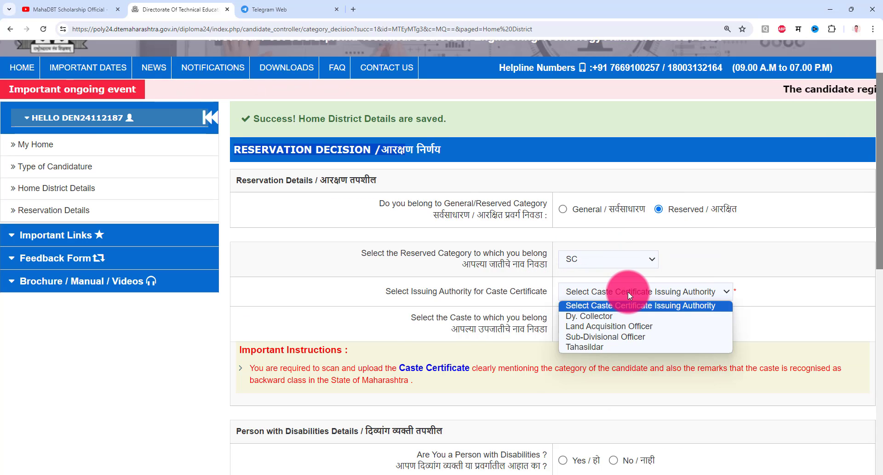
pyautogui.click(594, 339)
pyautogui.click(616, 325)
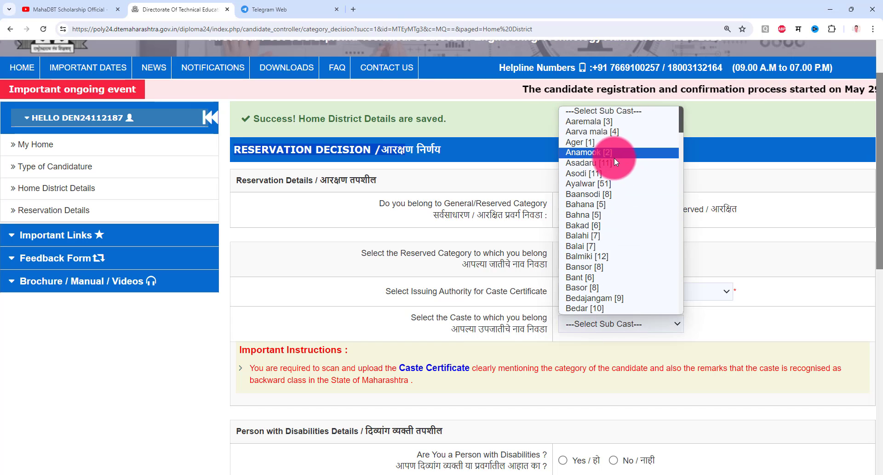
pyautogui.click(593, 123)
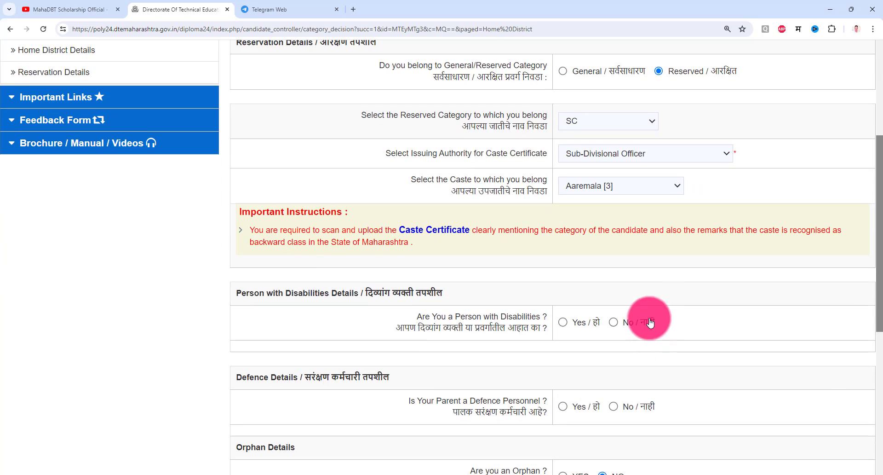
# Step: Answer No to the disability and defence personnel questions
pyautogui.scroll(-3, 658, 317)
pyautogui.moveTo(412, 316); pyautogui.dragTo(544, 315)
pyautogui.click(614, 322)
pyautogui.scroll(-3, 661, 332)
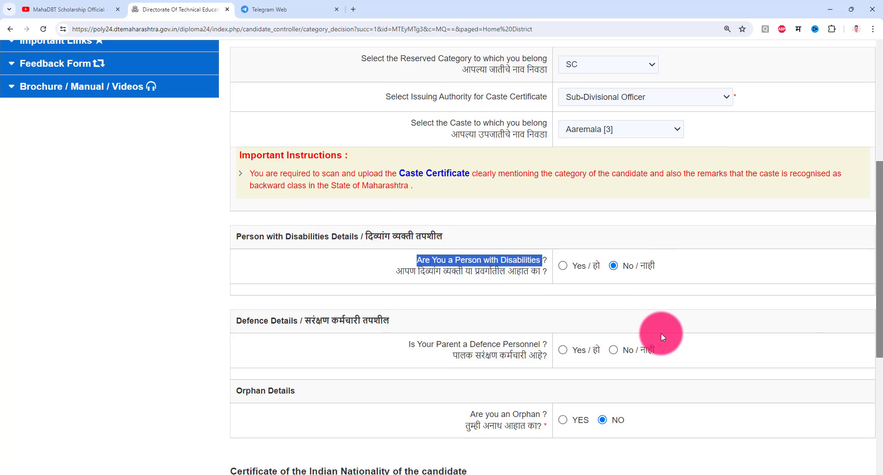
pyautogui.moveTo(453, 274); pyautogui.dragTo(524, 275)
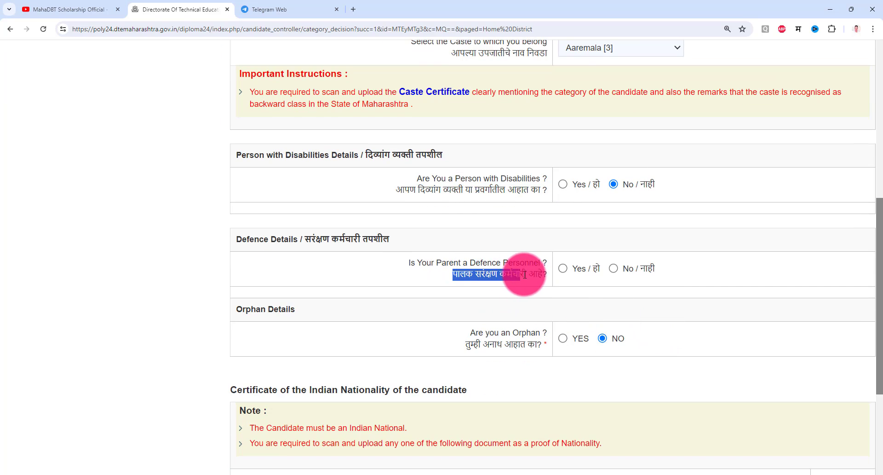
pyautogui.click(614, 268)
pyautogui.scroll(-3, 679, 332)
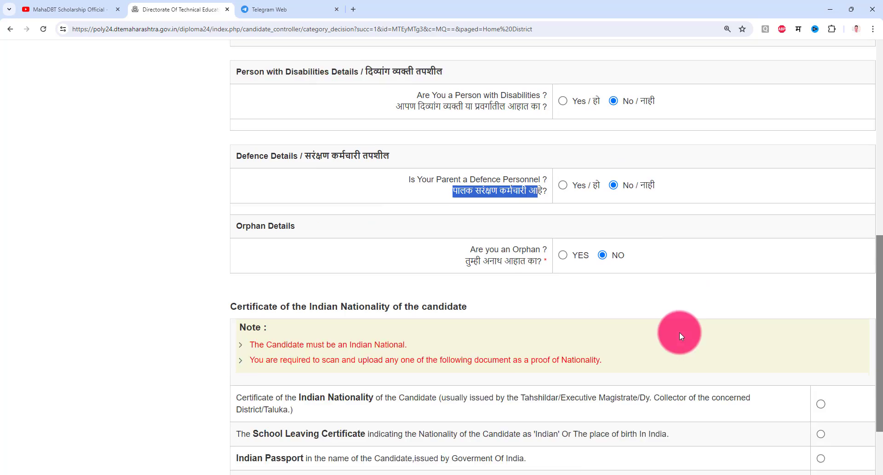
pyautogui.doubleClick(473, 207)
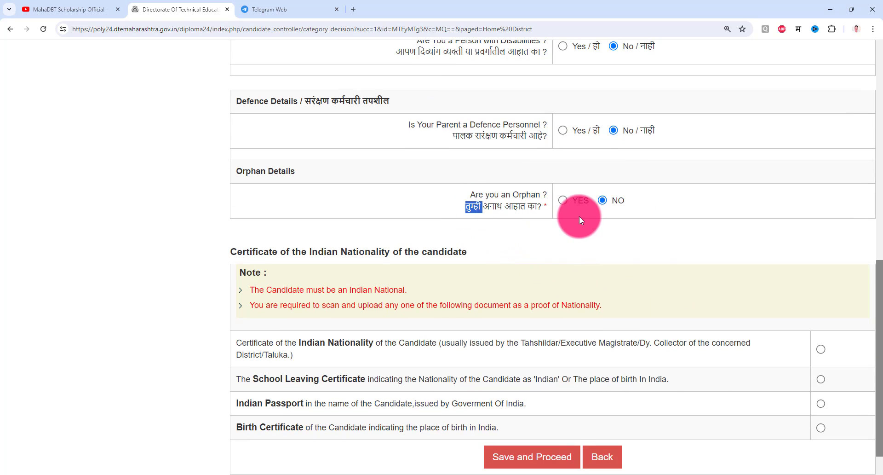
pyautogui.scroll(10, 647, 253)
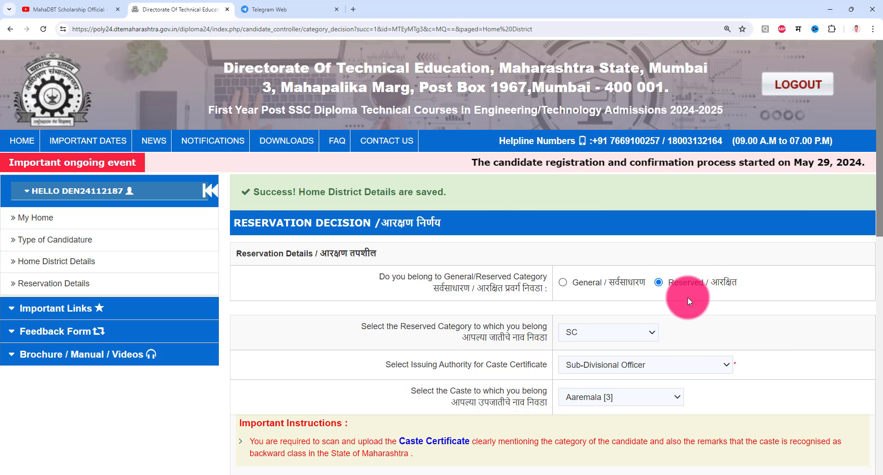
# Step: Switch reservation to General, pick the Indian Nationality certificate as proof, and save
pyautogui.click(572, 289)
pyautogui.scroll(-6, 660, 356)
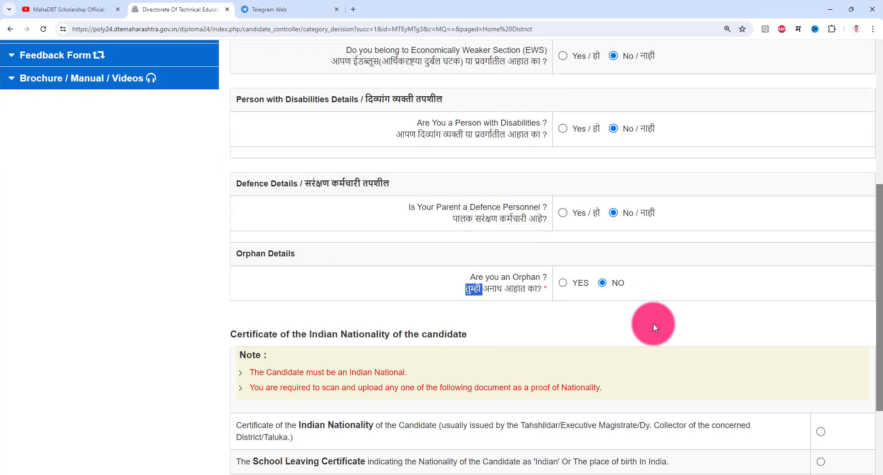
pyautogui.scroll(-3, 653, 323)
pyautogui.moveTo(286, 303); pyautogui.dragTo(464, 303)
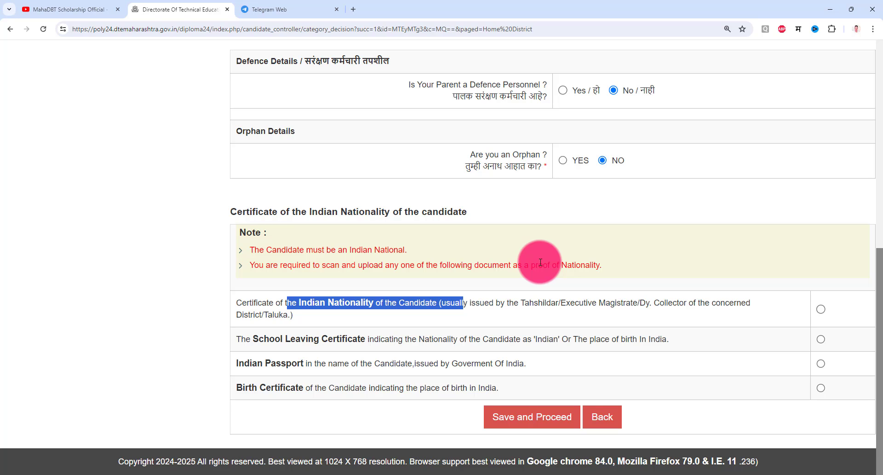
pyautogui.click(376, 328)
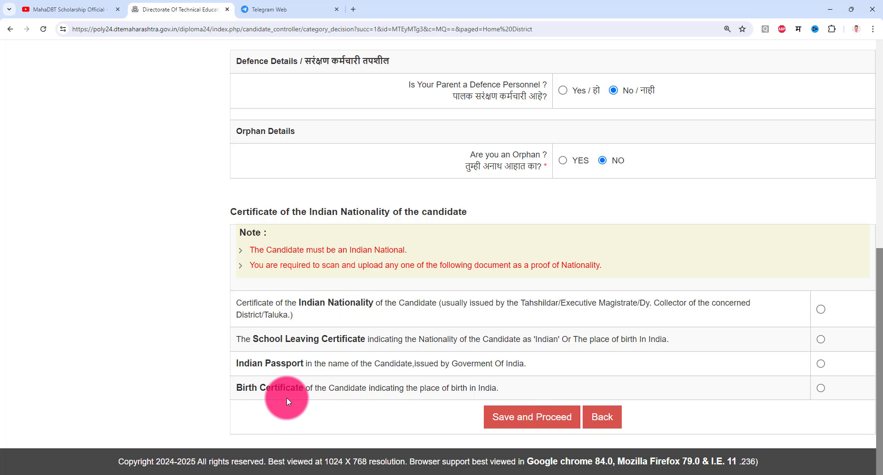
pyautogui.moveTo(236, 385); pyautogui.dragTo(419, 384)
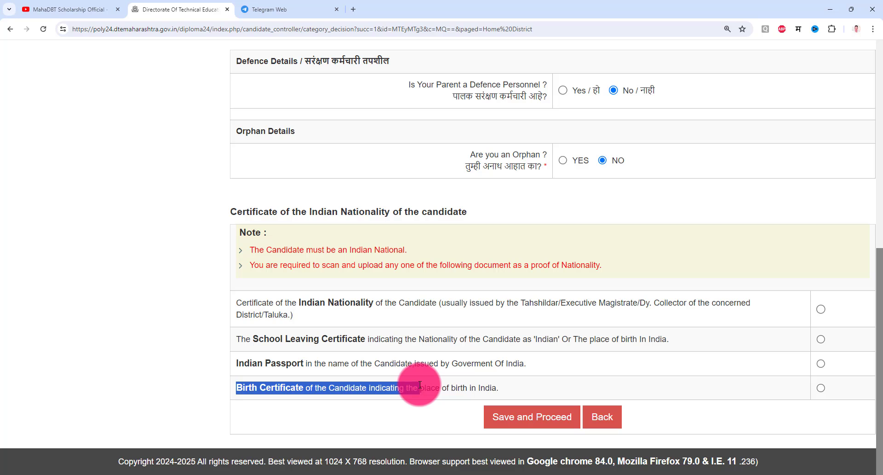
pyautogui.click(368, 385)
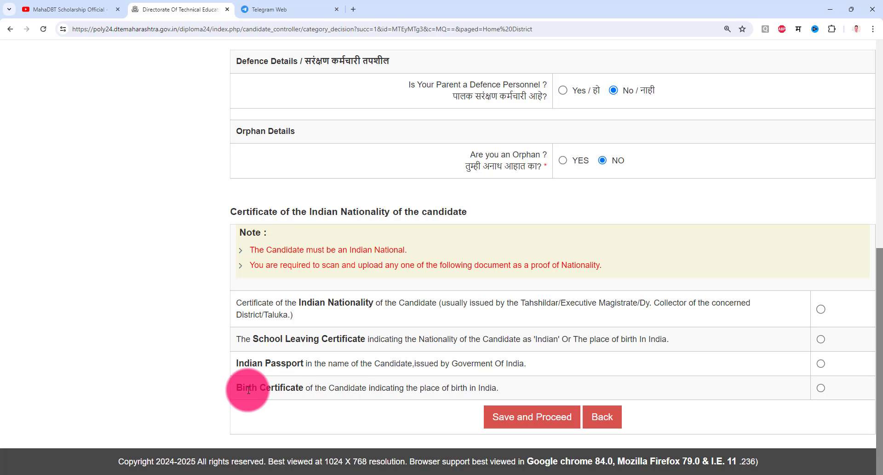
pyautogui.moveTo(248, 390); pyautogui.dragTo(355, 387)
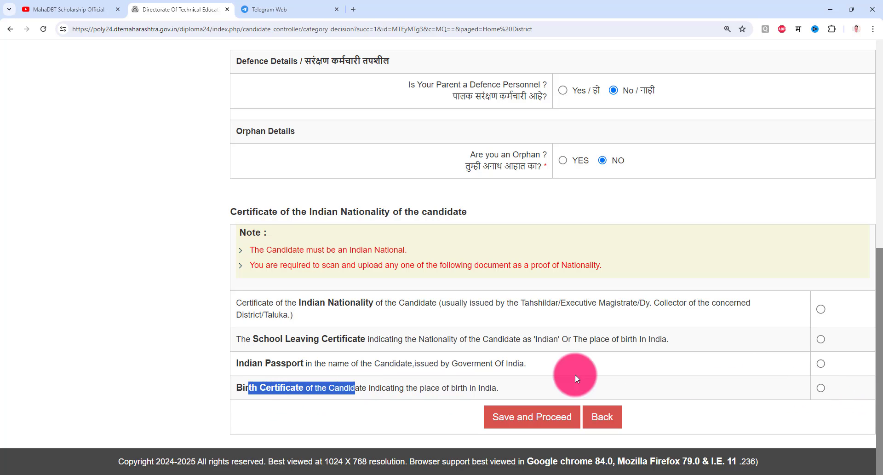
pyautogui.moveTo(264, 363); pyautogui.dragTo(783, 348)
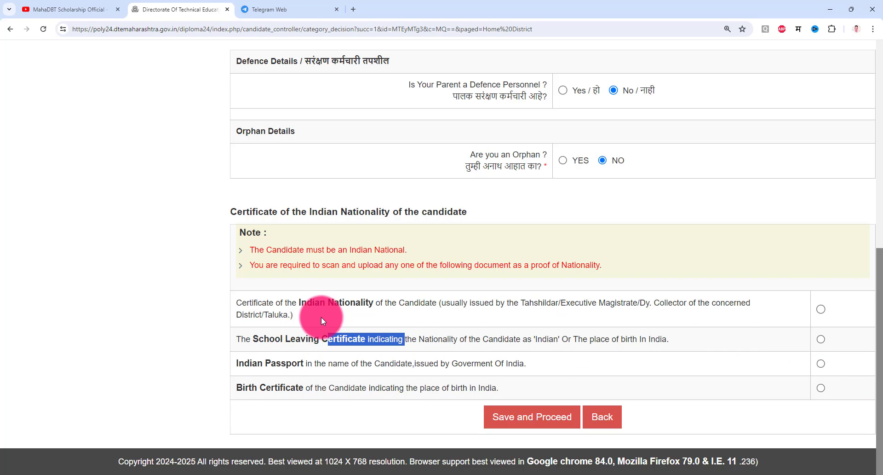
pyautogui.moveTo(298, 303); pyautogui.dragTo(377, 301)
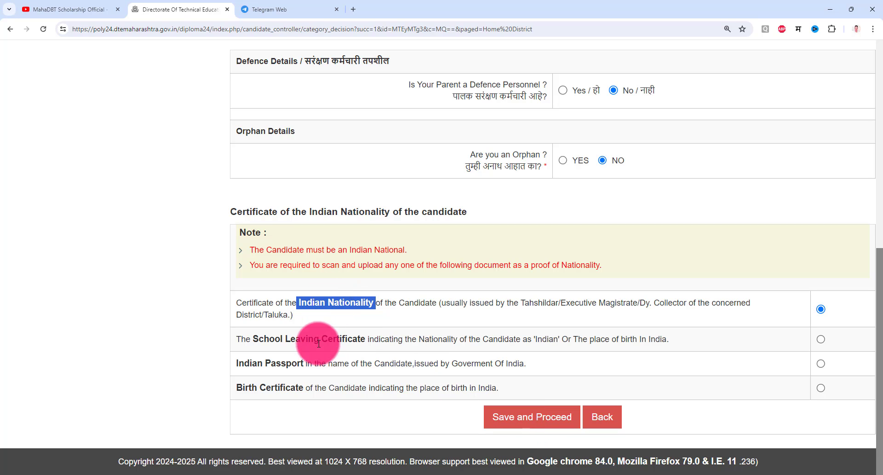
pyautogui.click(541, 421)
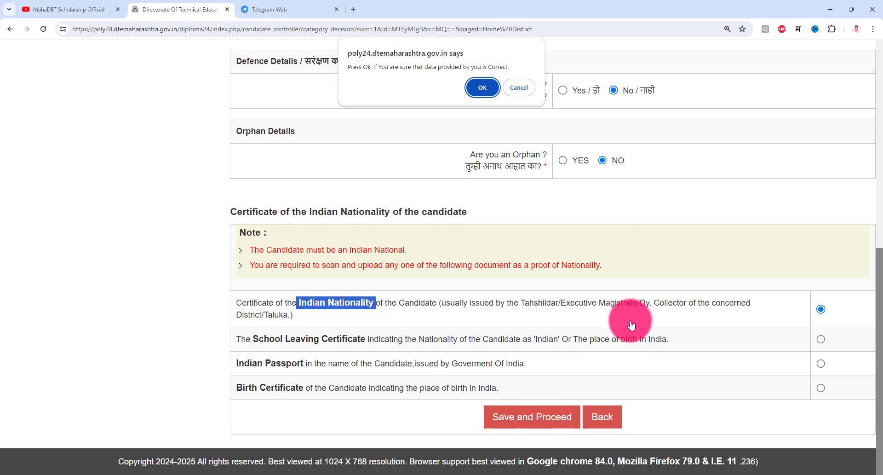
pyautogui.click(481, 85)
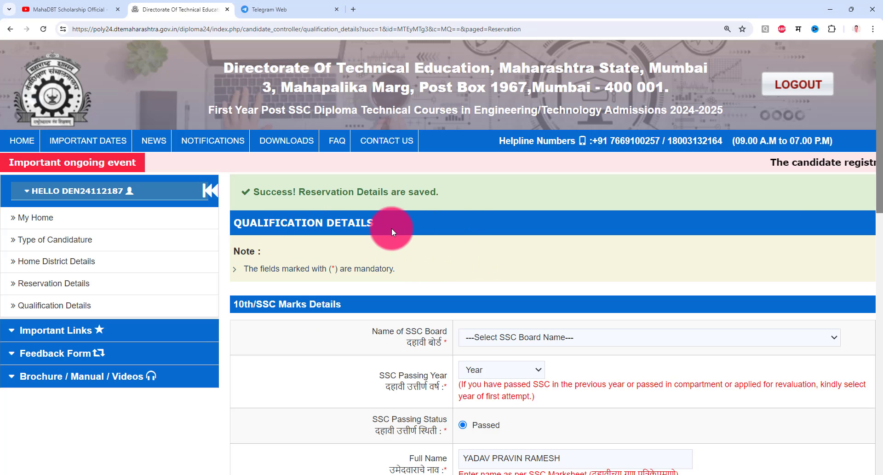
# Step: Choose Maharashtra State Board as the SSC board
pyautogui.scroll(-15, 368, 252)
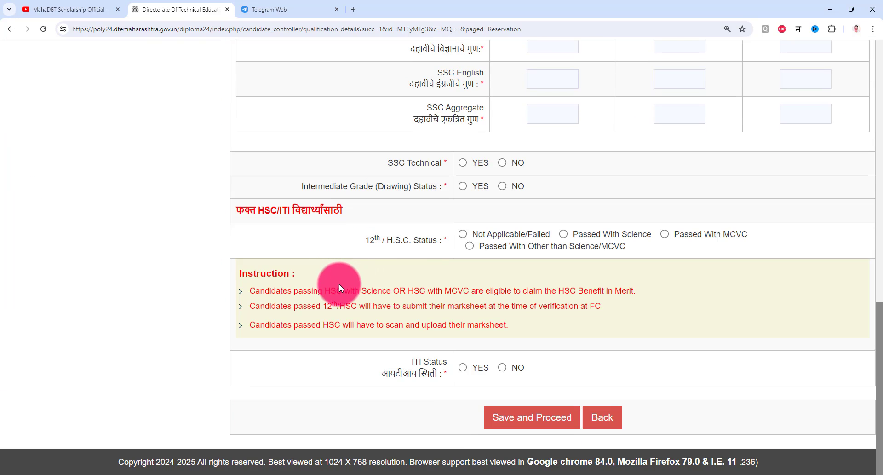
pyautogui.scroll(15, 340, 282)
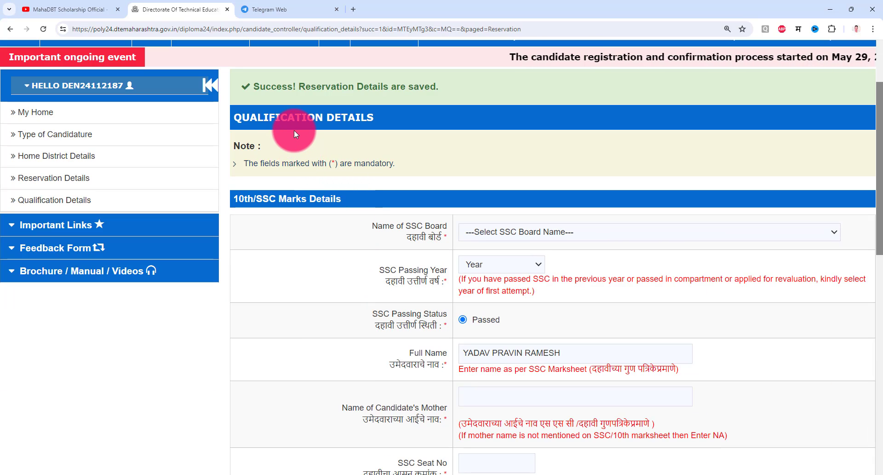
pyautogui.click(542, 231)
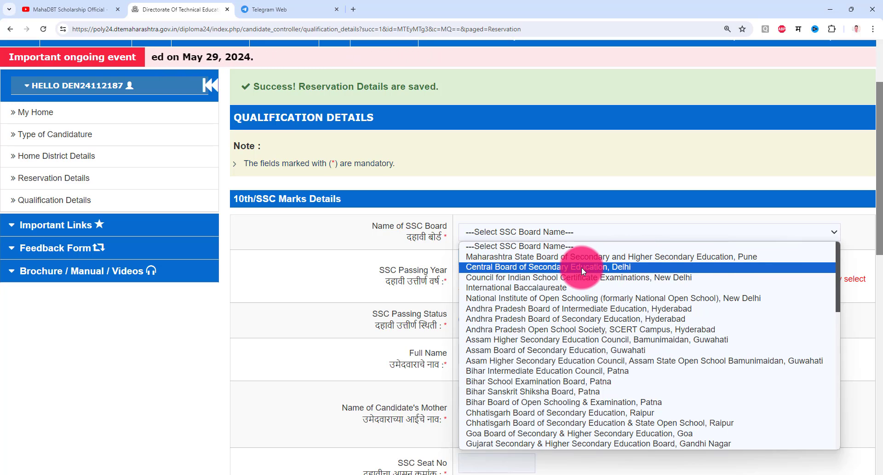
pyautogui.scroll(-5, 590, 277)
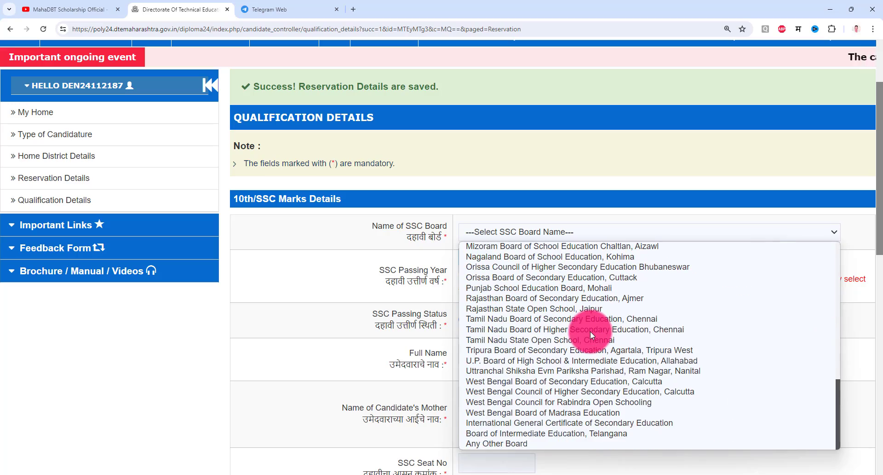
pyautogui.scroll(5, 591, 331)
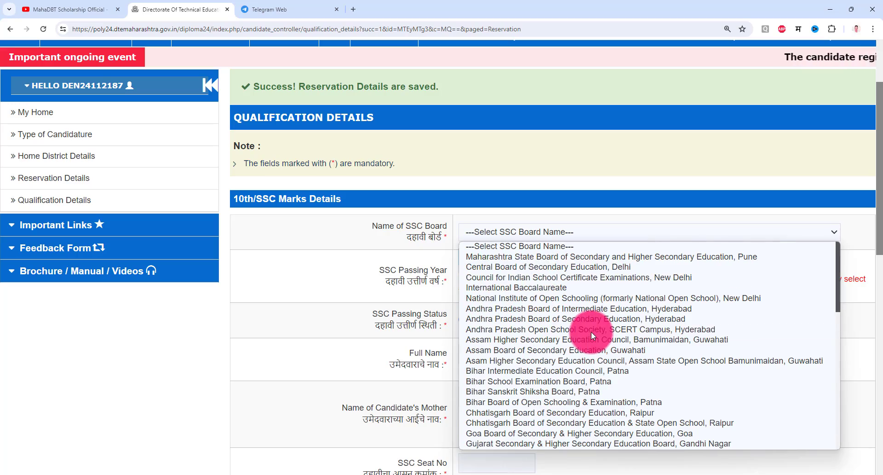
pyautogui.click(567, 256)
# Step: Set the SSC passing year to 2024
pyautogui.scroll(-1, 520, 292)
pyautogui.scroll(-8, 520, 291)
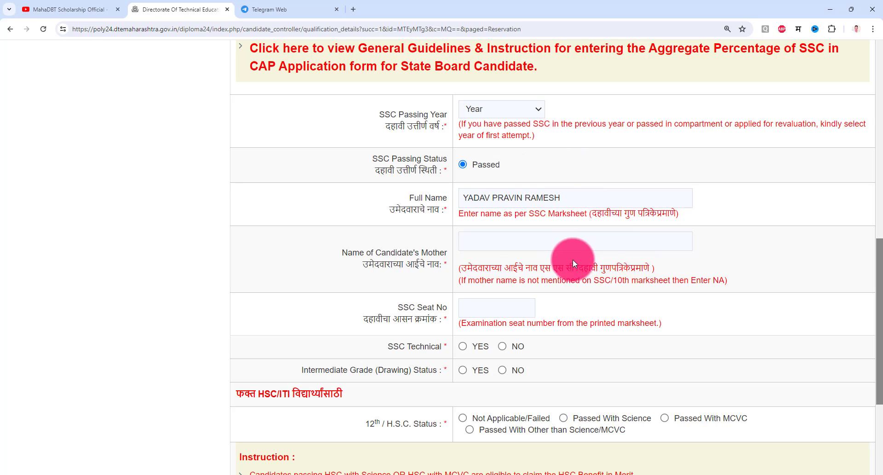
pyautogui.click(494, 101)
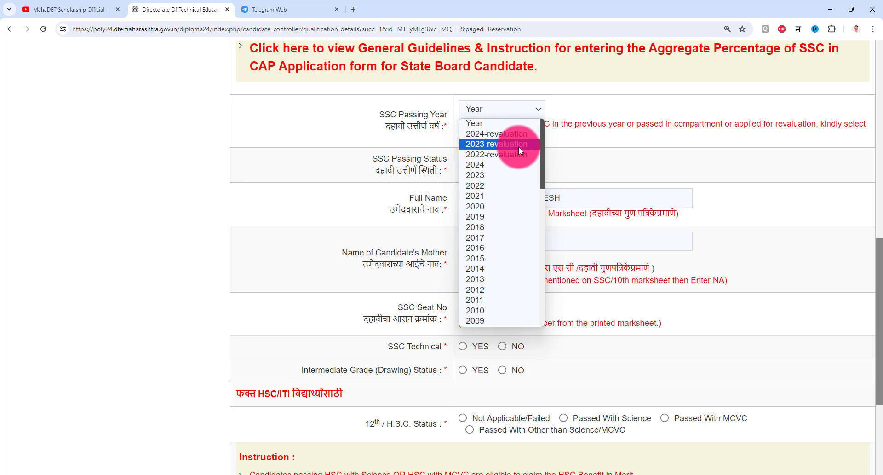
pyautogui.click(487, 164)
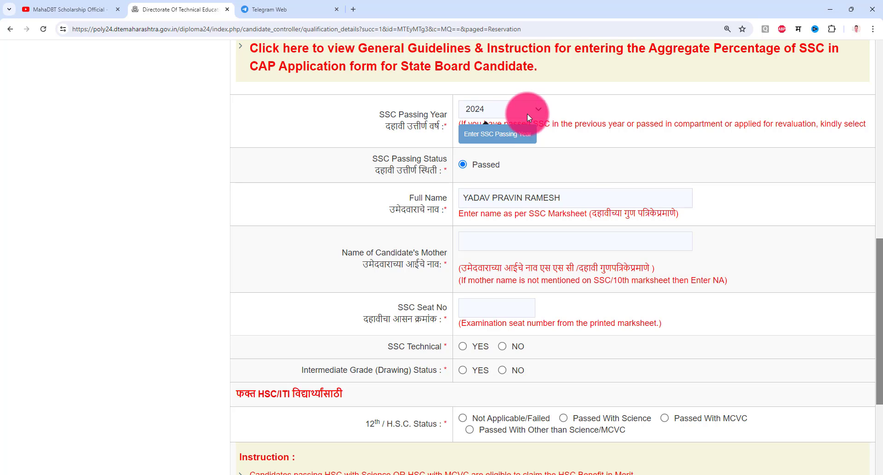
# Step: Enter the candidate's mother's name and the SSC seat number
pyautogui.click(546, 241)
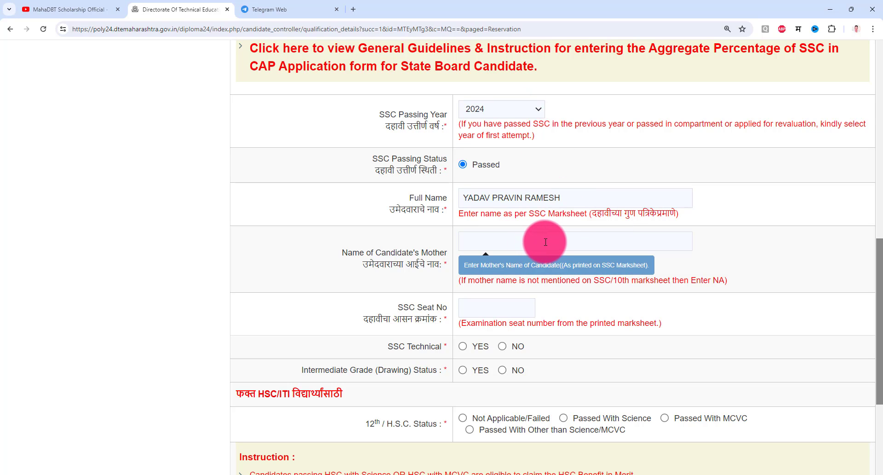
pyautogui.write('PRAJKTA')
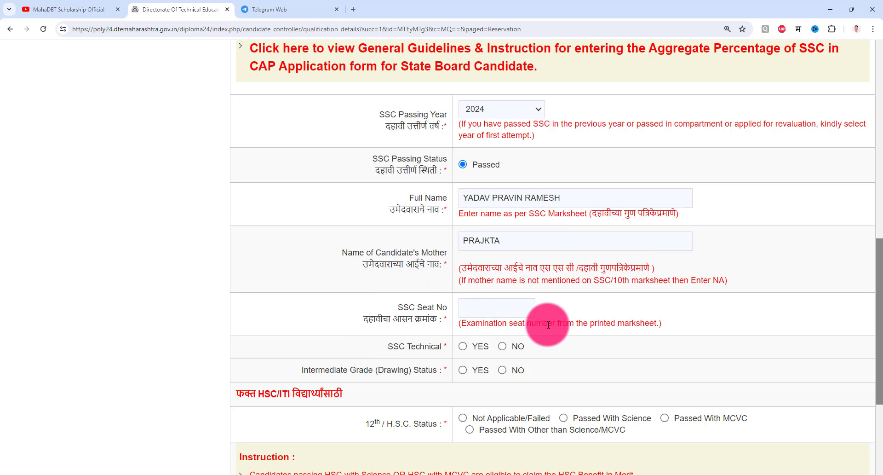
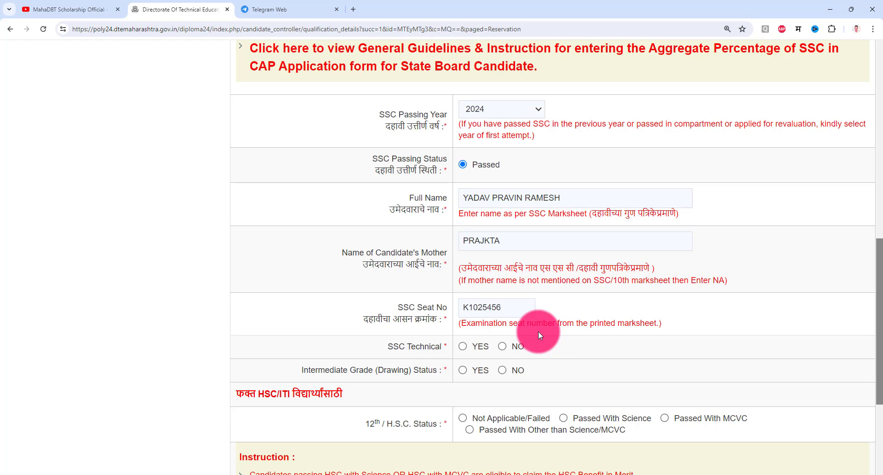
pyautogui.scroll(-4, 538, 332)
pyautogui.moveTo(388, 161); pyautogui.dragTo(427, 161)
pyautogui.click(628, 192)
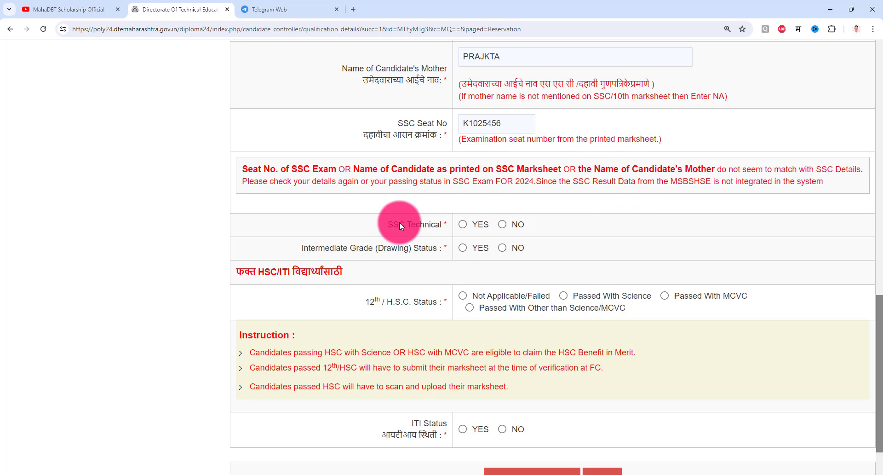
# Step: Mark SSC Technical, Drawing and ITI as No, HSC as Not Applicable/Failed, then save
pyautogui.click(479, 222)
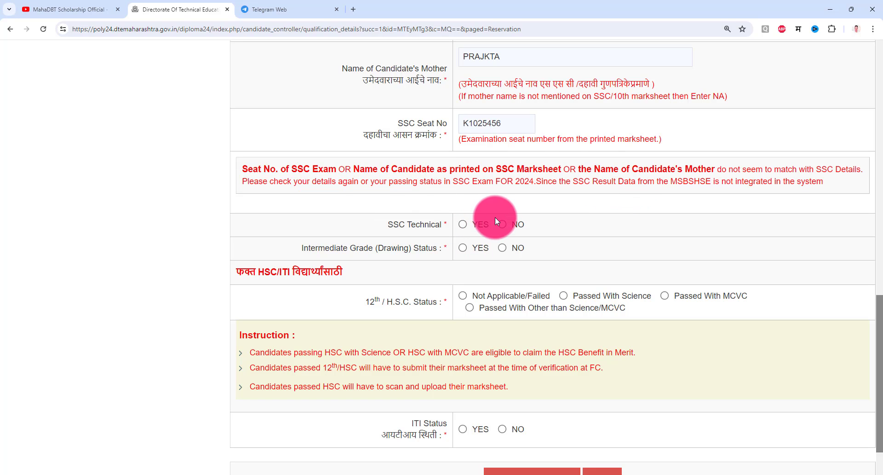
pyautogui.click(506, 222)
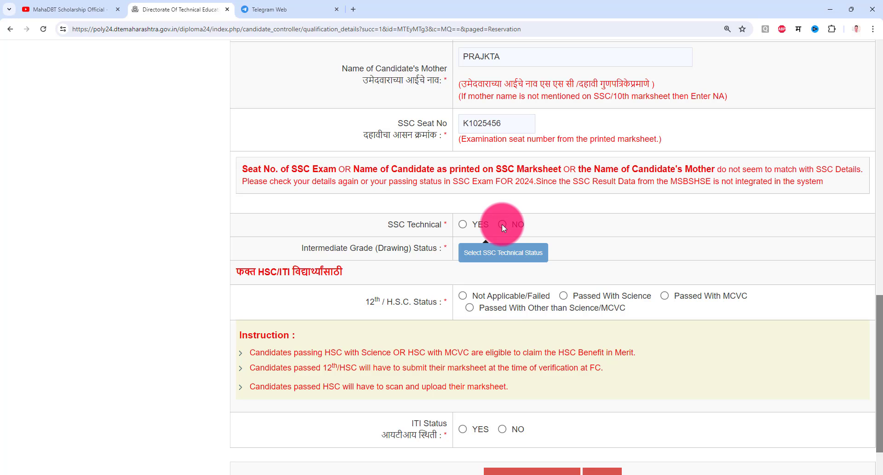
pyautogui.click(503, 224)
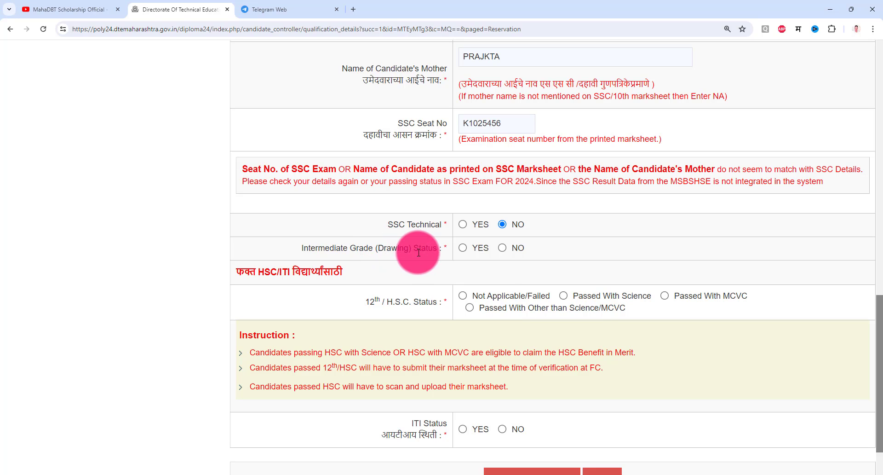
pyautogui.click(502, 248)
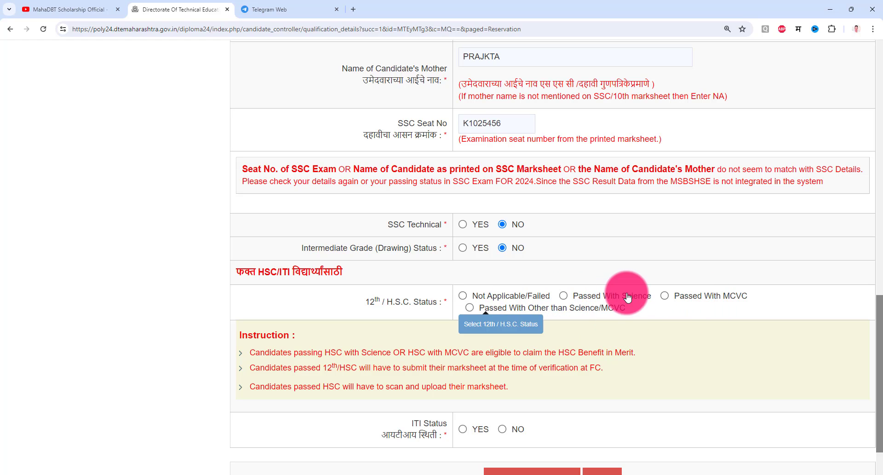
pyautogui.click(463, 295)
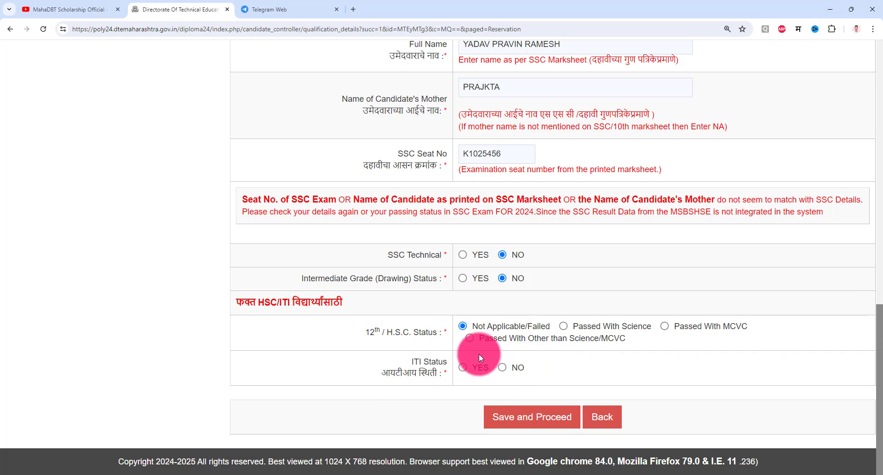
pyautogui.click(504, 367)
pyautogui.click(529, 418)
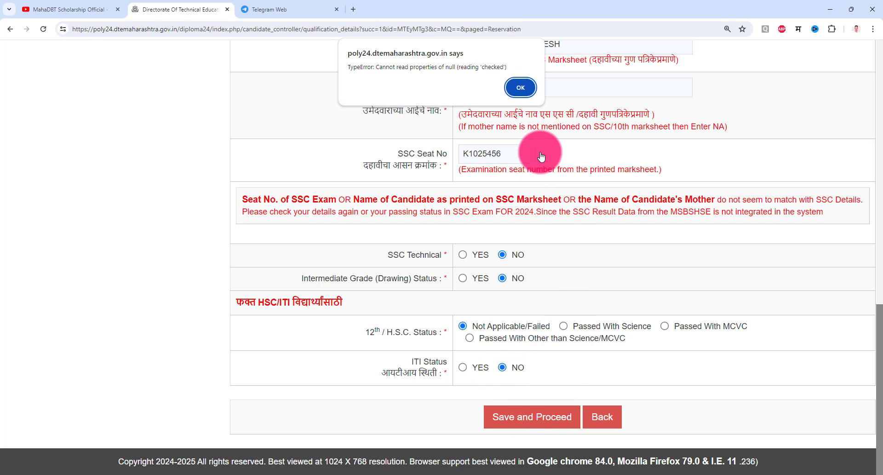
# Step: Dismiss the TypeError alert and go back to the Qualification Details form
pyautogui.click(521, 87)
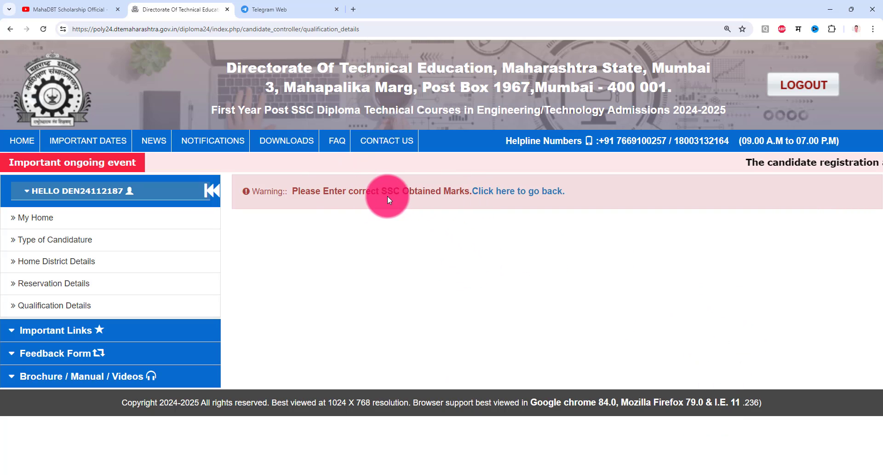
pyautogui.click(515, 197)
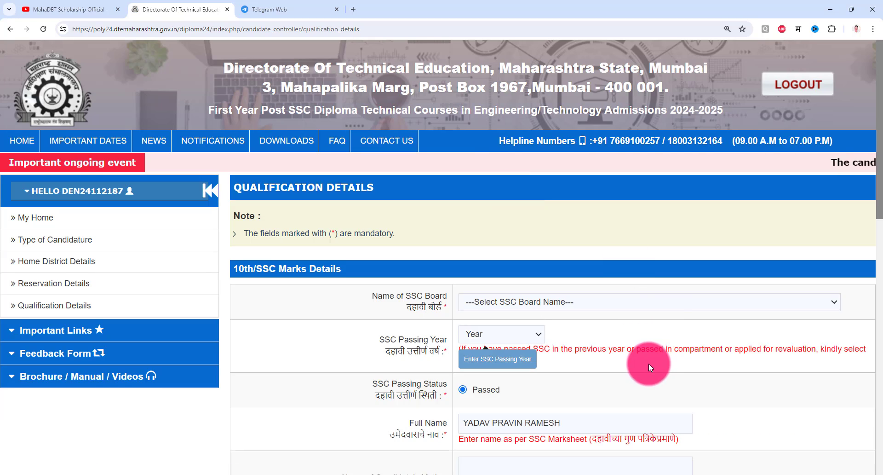
pyautogui.scroll(-10, 649, 364)
pyautogui.scroll(9, 649, 363)
pyautogui.scroll(-6, 648, 358)
pyautogui.scroll(6, 649, 358)
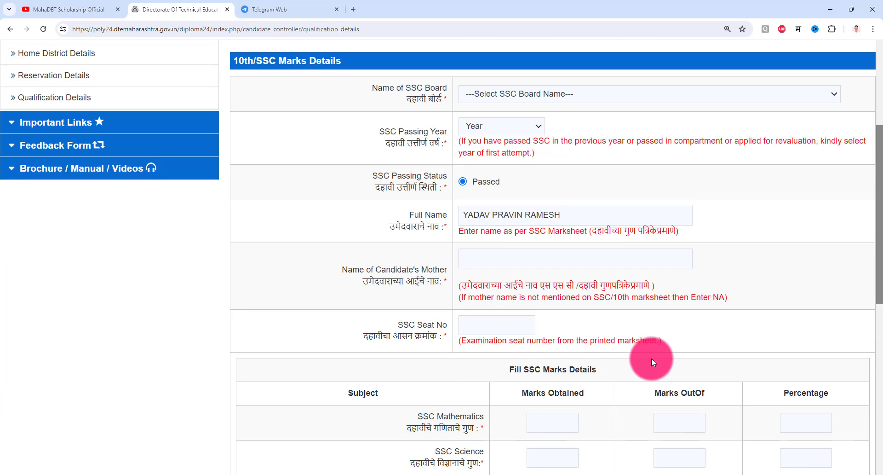
# Step: Select Maharashtra State Board as the SSC board again
pyautogui.click(547, 93)
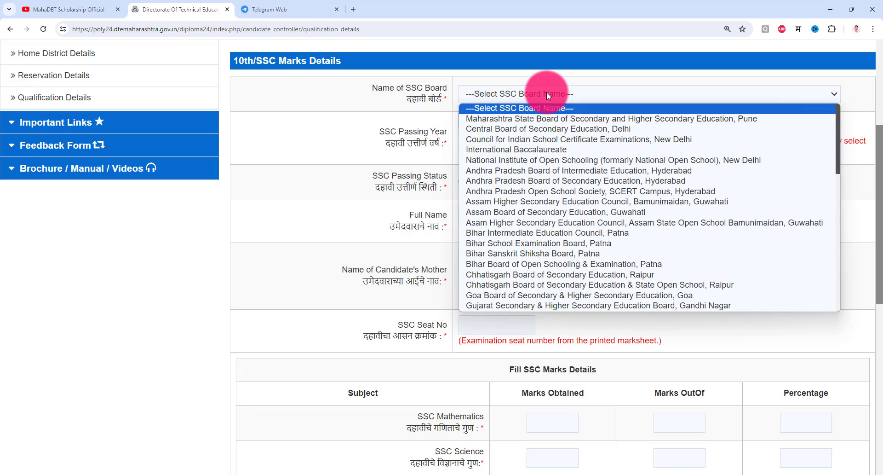
pyautogui.click(552, 116)
pyautogui.scroll(-8, 592, 248)
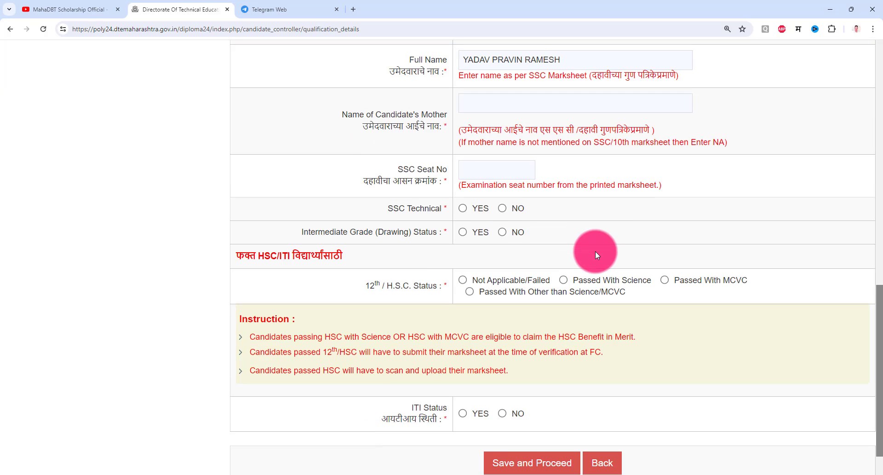
pyautogui.scroll(3, 611, 264)
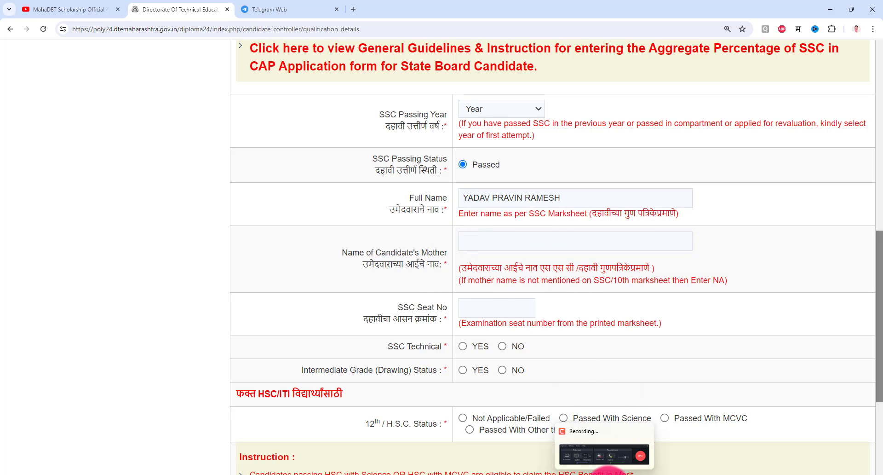
# Step: Select the existing SSC seat number for editing
pyautogui.click(608, 474)
pyautogui.click(839, 453)
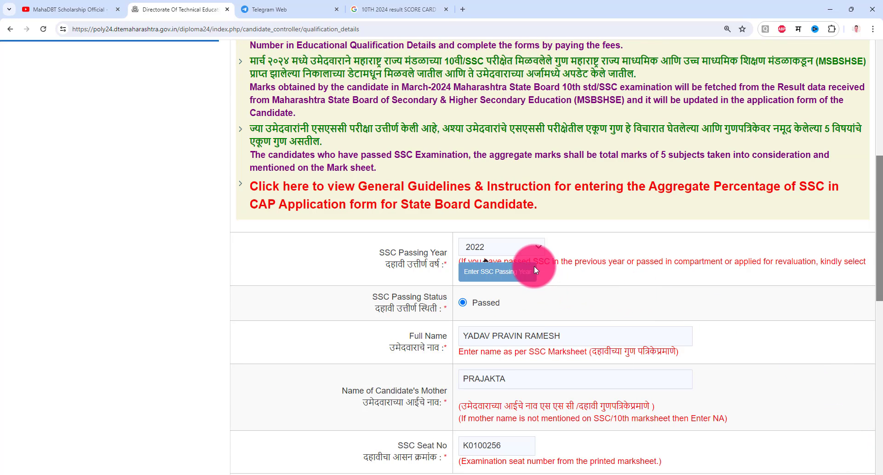
pyautogui.scroll(-3, 534, 266)
pyautogui.click(505, 301)
pyautogui.doubleClick(505, 302)
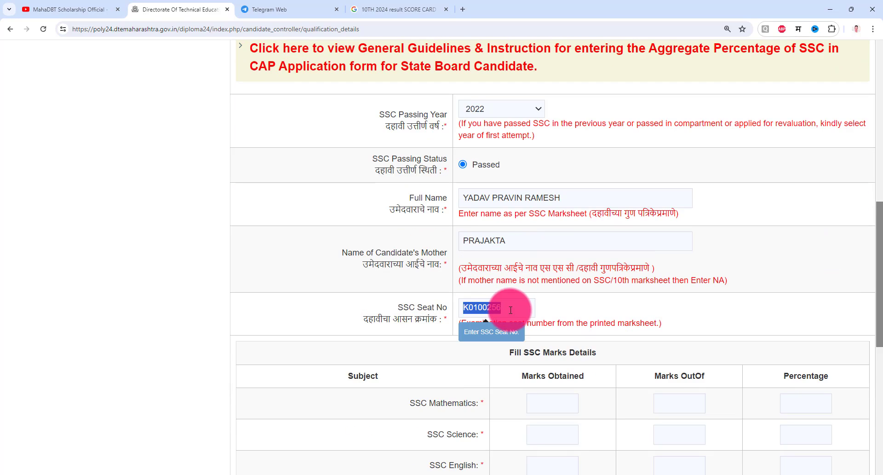
pyautogui.scroll(-6, 532, 268)
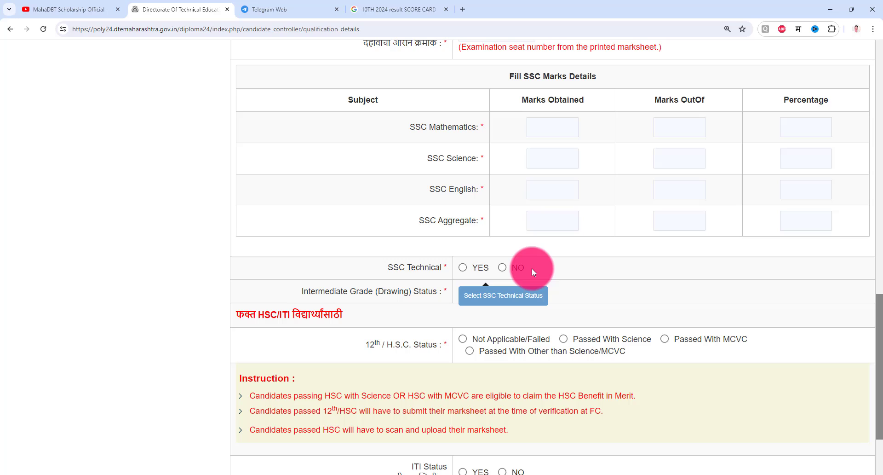
# Step: Enter 100 as the SSC Mathematics marks, leaving the passing year list unchanged
pyautogui.click(535, 134)
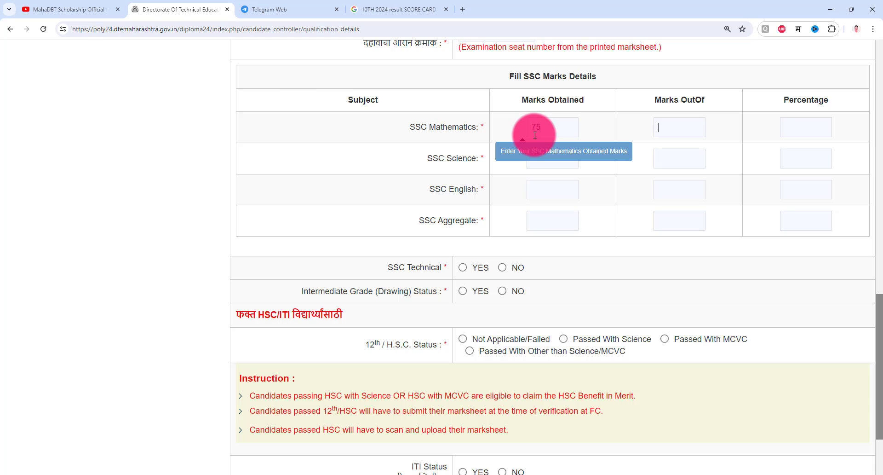
pyautogui.write('100')
pyautogui.press('Tab')
pyautogui.scroll(6, 535, 135)
pyautogui.click(512, 110)
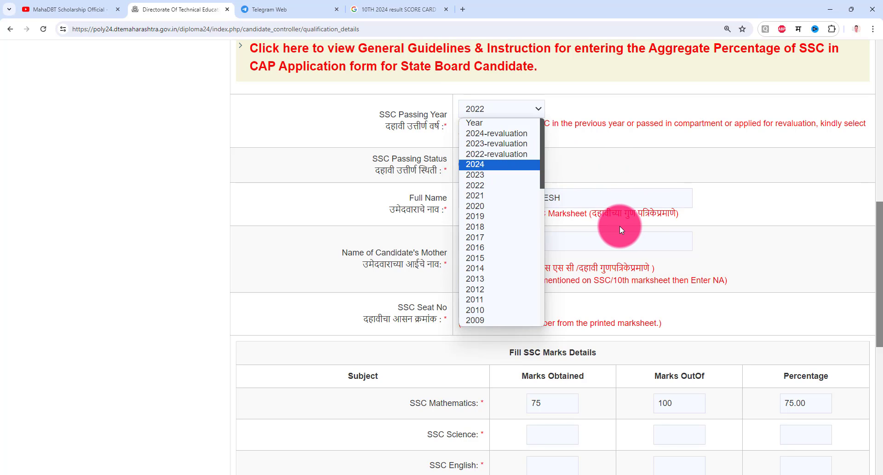
pyautogui.click(623, 463)
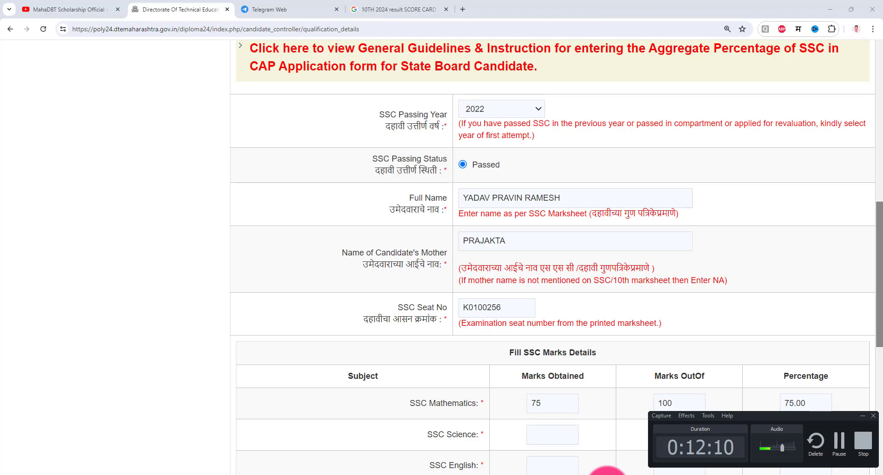
# Step: Enter science marks of 100 and an aggregate of 450 out of 500
pyautogui.scroll(-3, 680, 360)
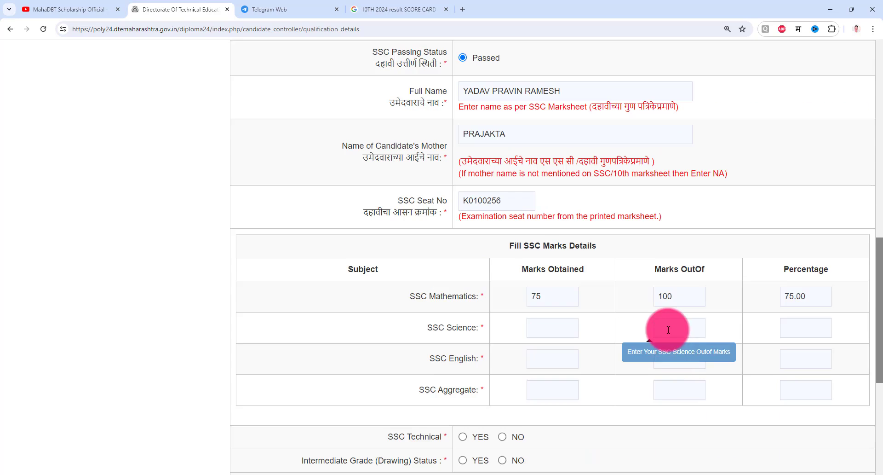
pyautogui.write('1')
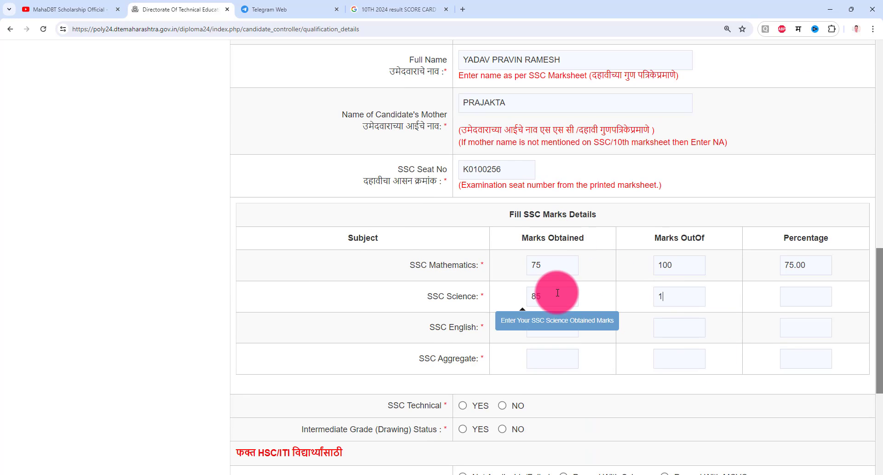
pyautogui.write('00')
pyautogui.press('Tab')
pyautogui.press('Tab')
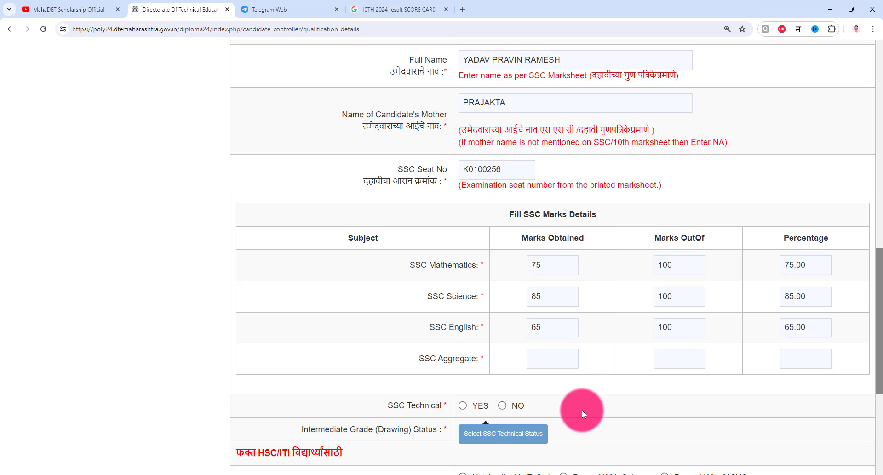
pyautogui.write('450')
pyautogui.press('Tab')
pyautogui.write('500')
pyautogui.press('Tab')
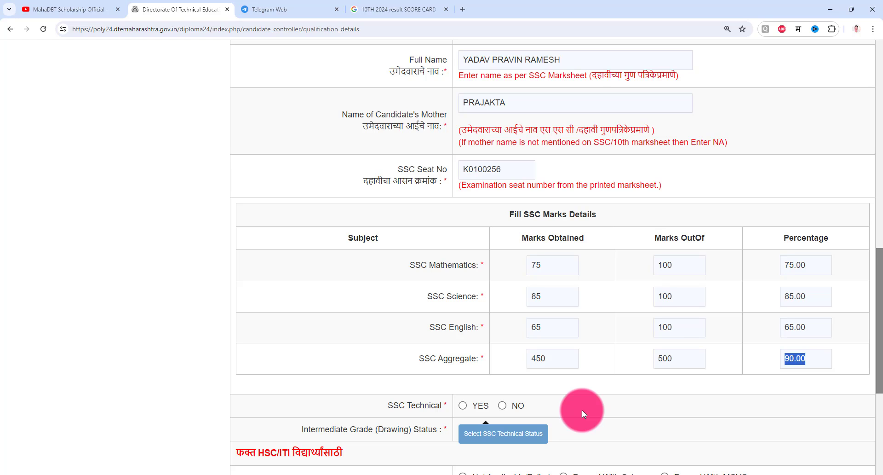
# Step: Set Technical, Drawing and ITI to No, HSC to Not Applicable/Failed, then save and confirm
pyautogui.scroll(-3, 555, 327)
pyautogui.click(502, 267)
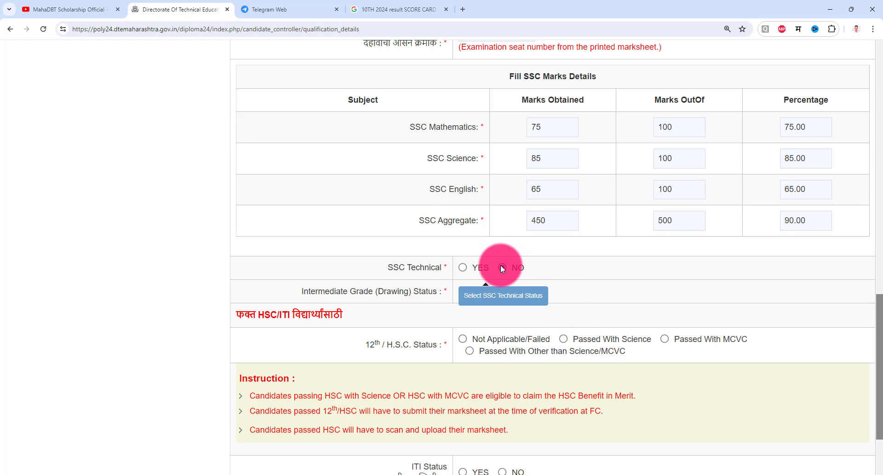
pyautogui.click(502, 289)
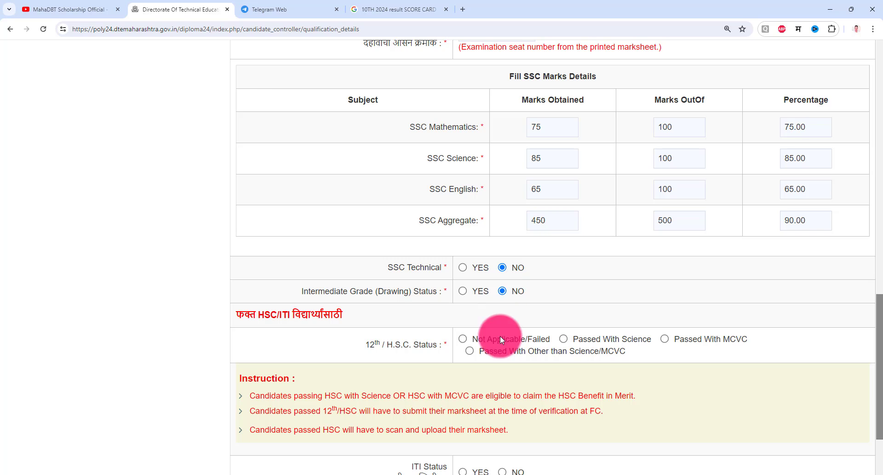
pyautogui.click(463, 338)
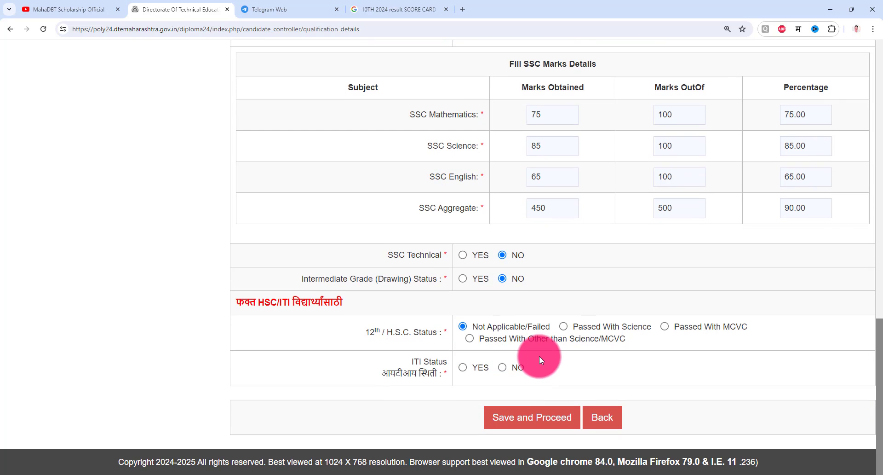
pyautogui.click(502, 366)
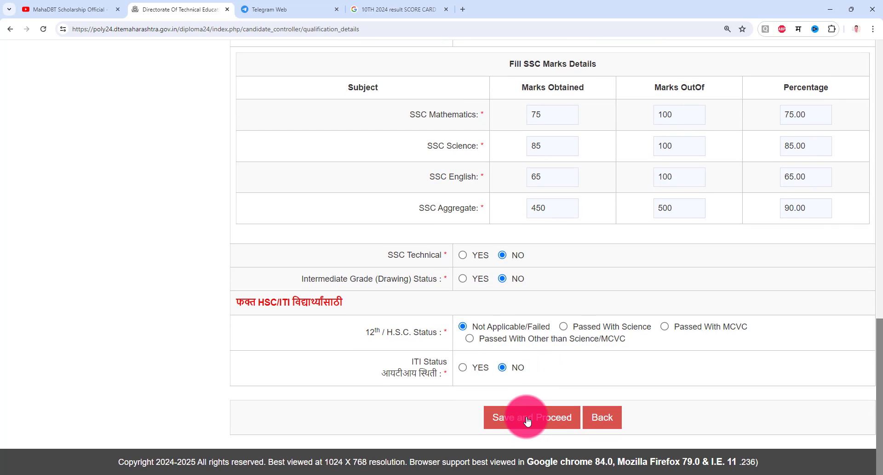
pyautogui.click(528, 419)
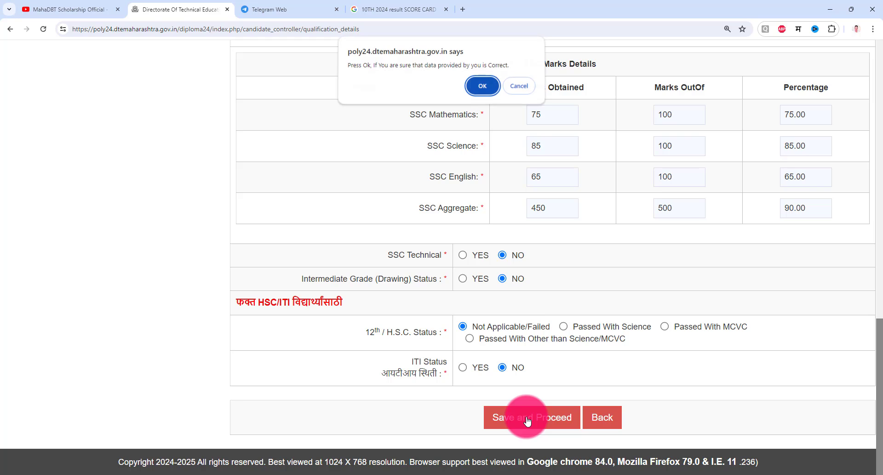
pyautogui.click(487, 87)
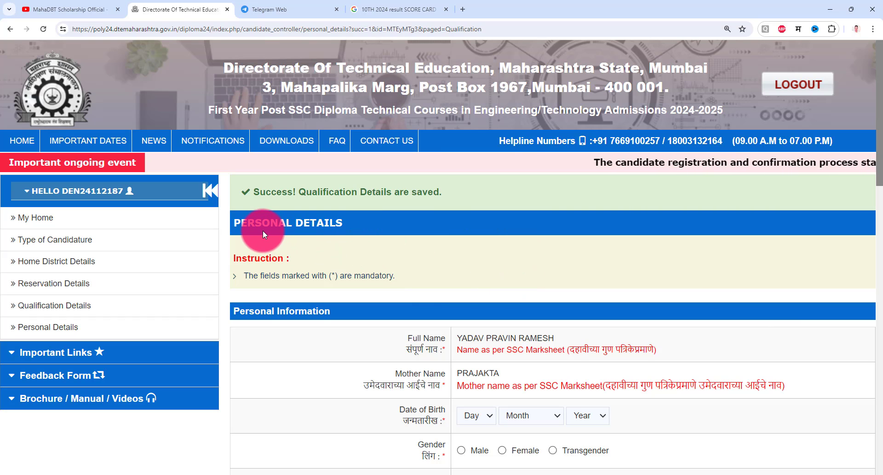
# Step: Set the date of birth to 10 May 2005
pyautogui.scroll(-6, 353, 227)
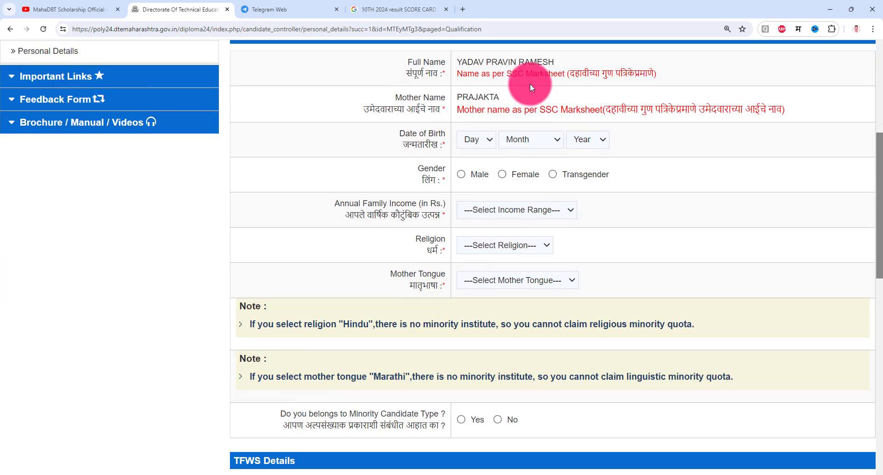
pyautogui.click(478, 140)
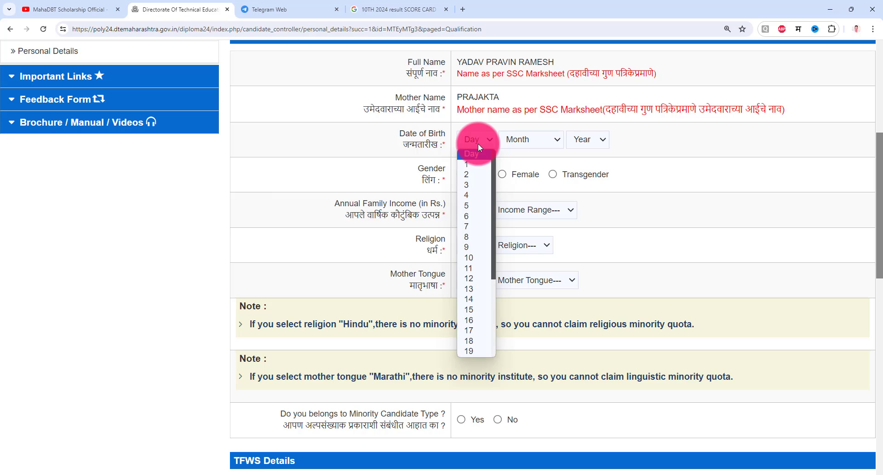
pyautogui.click(474, 258)
pyautogui.click(521, 139)
pyautogui.click(532, 206)
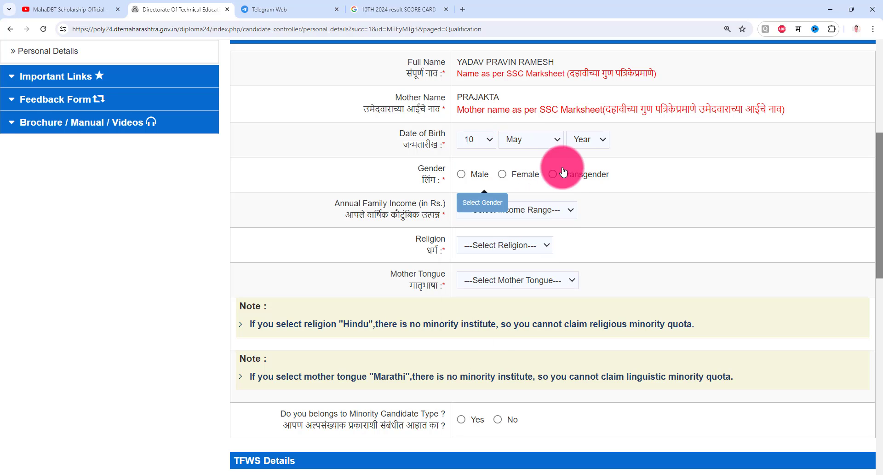
pyautogui.scroll(7, 674, 275)
pyautogui.scroll(-4, 689, 277)
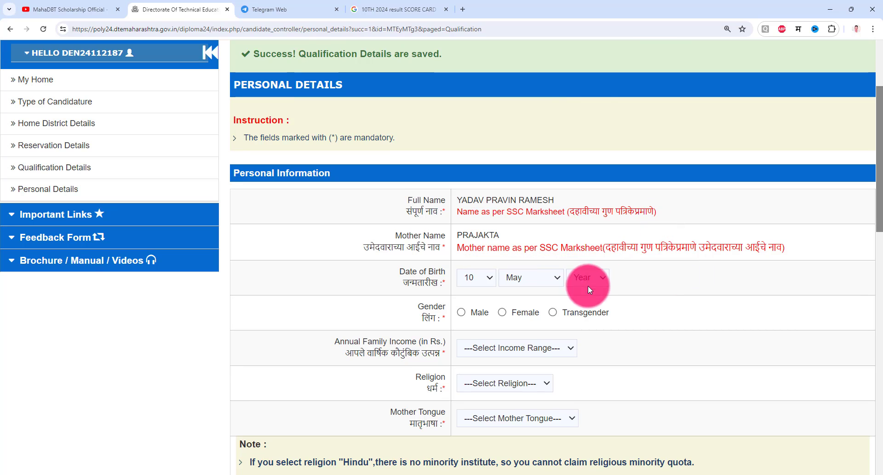
pyautogui.click(589, 276)
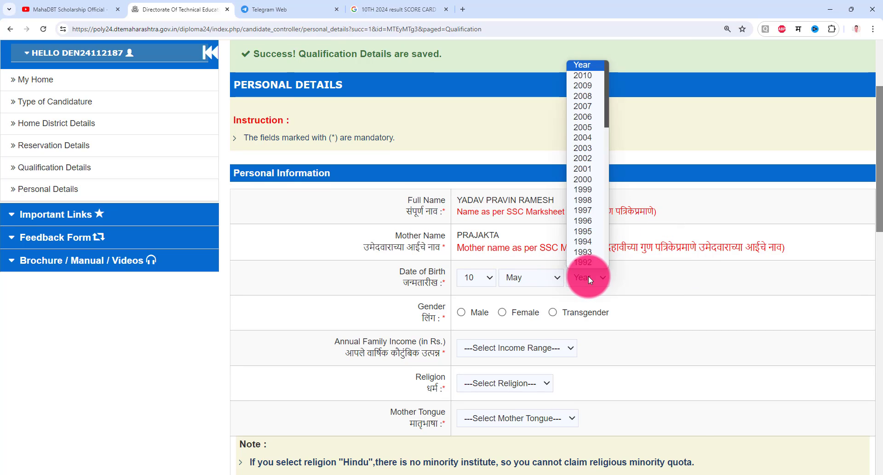
pyautogui.write('2000')
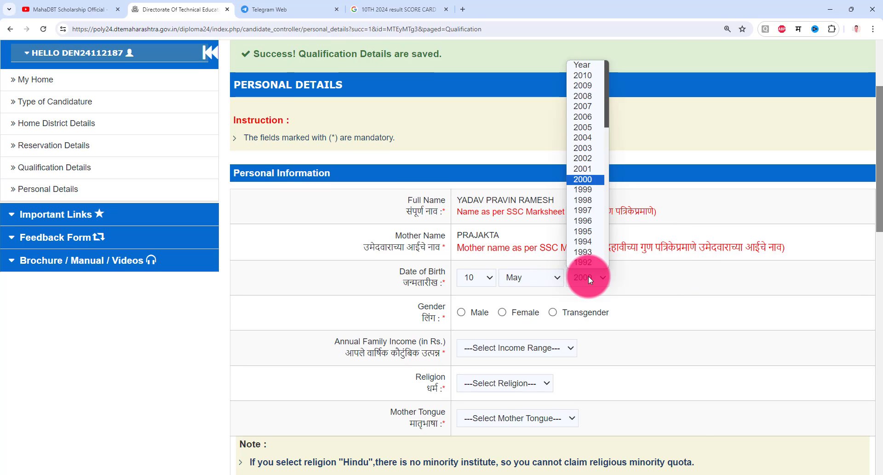
pyautogui.press('Up')
pyautogui.press('Up')
pyautogui.press('Up')
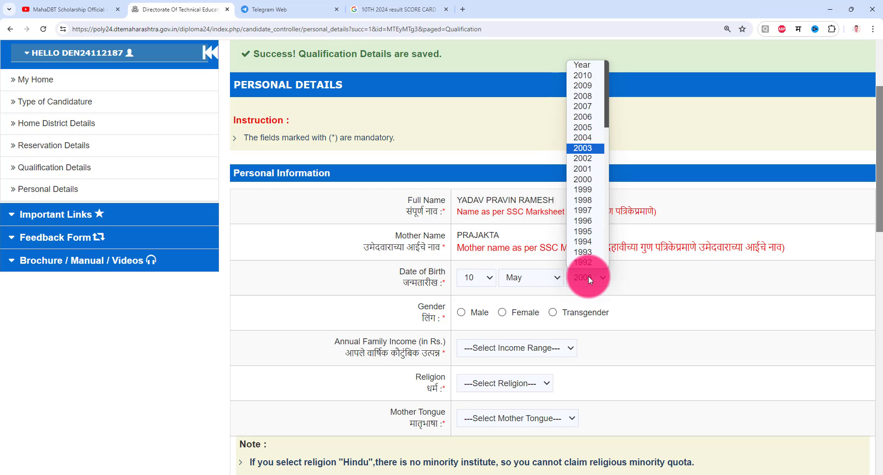
pyautogui.press('Up')
pyautogui.press('Up')
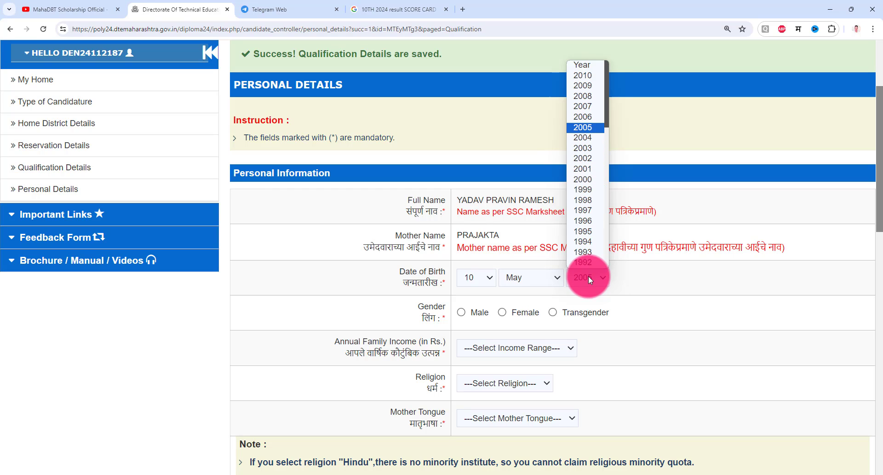
pyautogui.press('Return')
# Step: Choose gender Male, income 50,001 - 1,00,000, religion Hindu and mother tongue Marathi
pyautogui.scroll(-3, 589, 275)
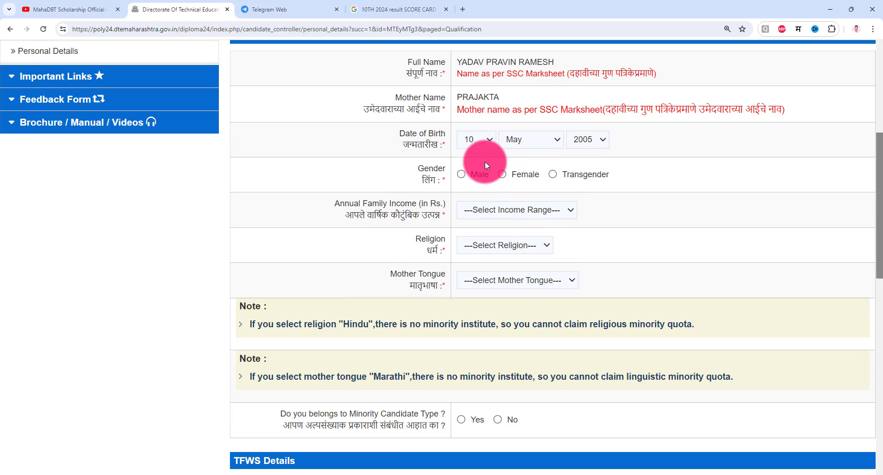
pyautogui.click(464, 174)
pyautogui.click(504, 210)
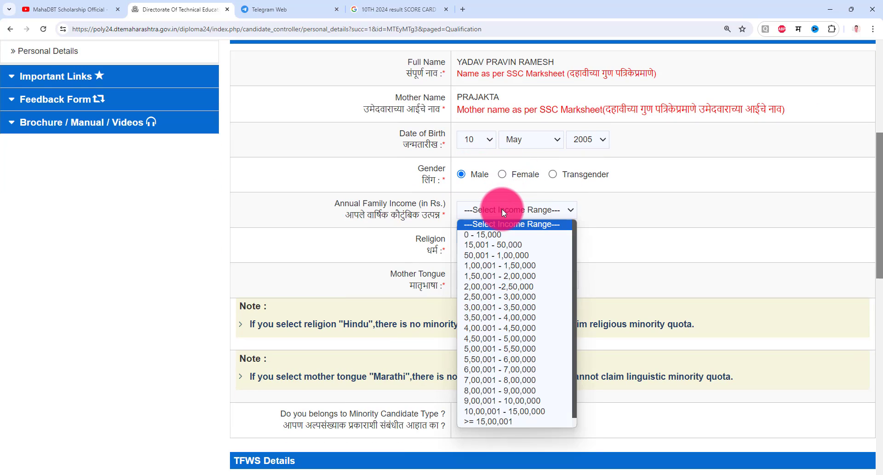
pyautogui.click(505, 255)
pyautogui.click(511, 240)
pyautogui.click(491, 271)
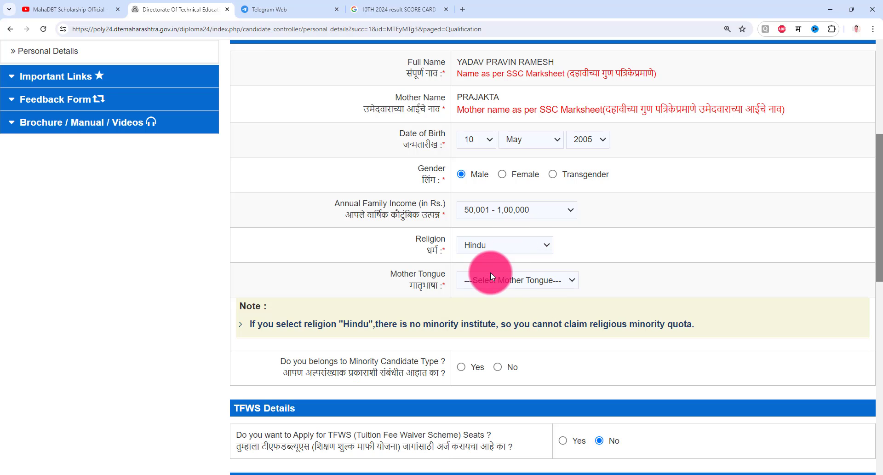
pyautogui.click(517, 280)
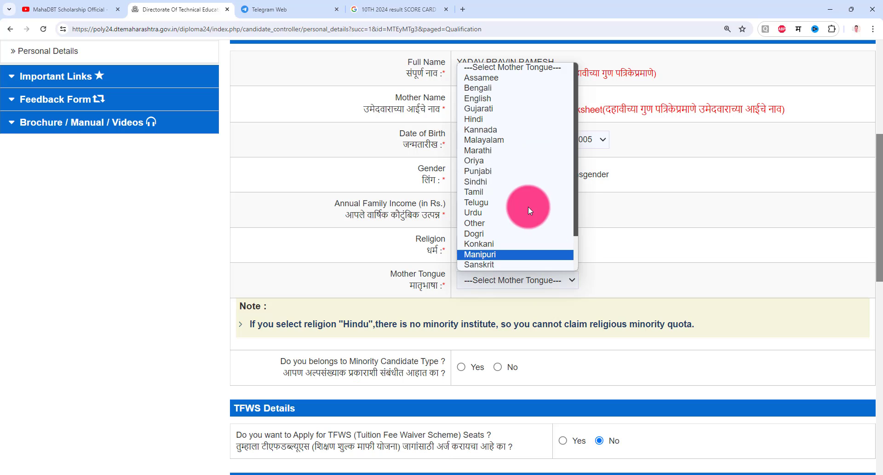
pyautogui.click(482, 150)
pyautogui.scroll(-6, 536, 214)
pyautogui.scroll(3, 538, 202)
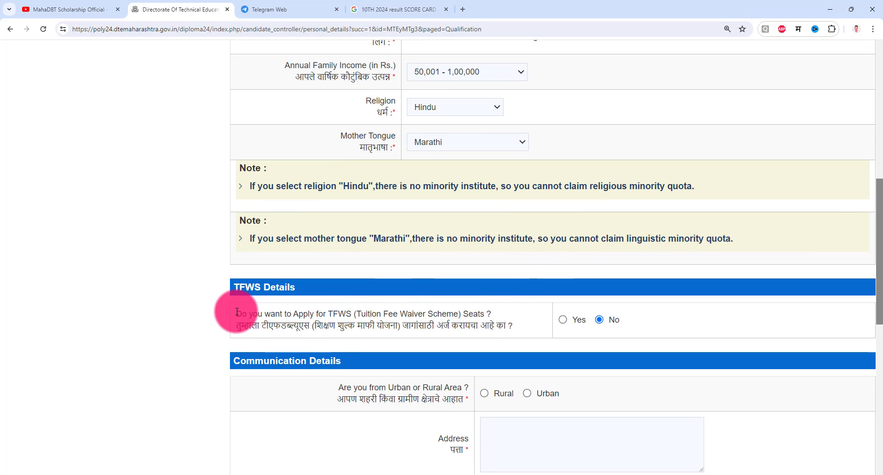
pyautogui.moveTo(237, 312); pyautogui.dragTo(528, 332)
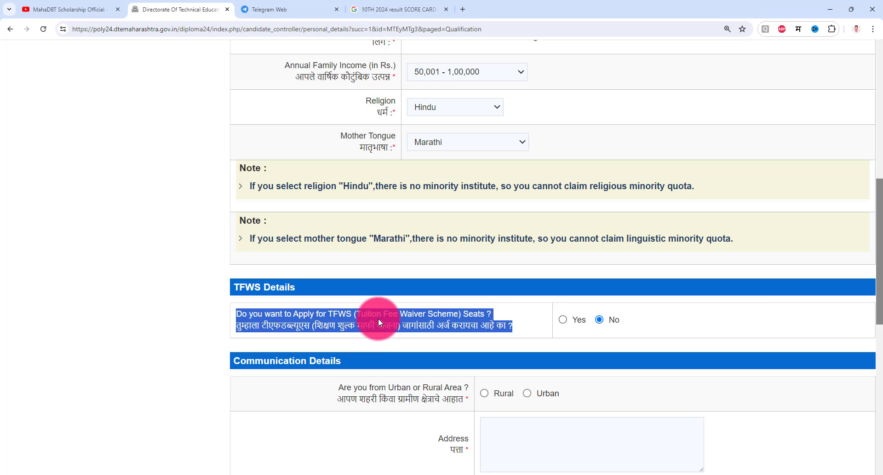
pyautogui.click(320, 311)
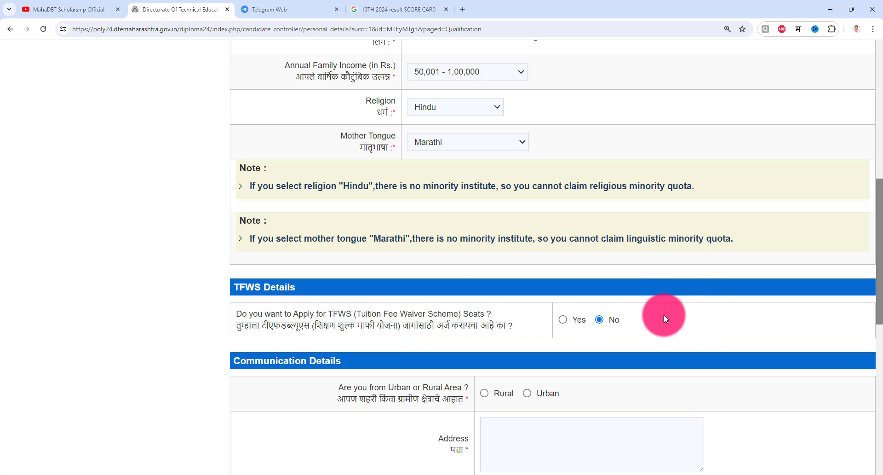
# Step: Opt for TFWS seats, mark the area as Urban, and enter the postal address
pyautogui.click(563, 319)
pyautogui.scroll(-5, 623, 299)
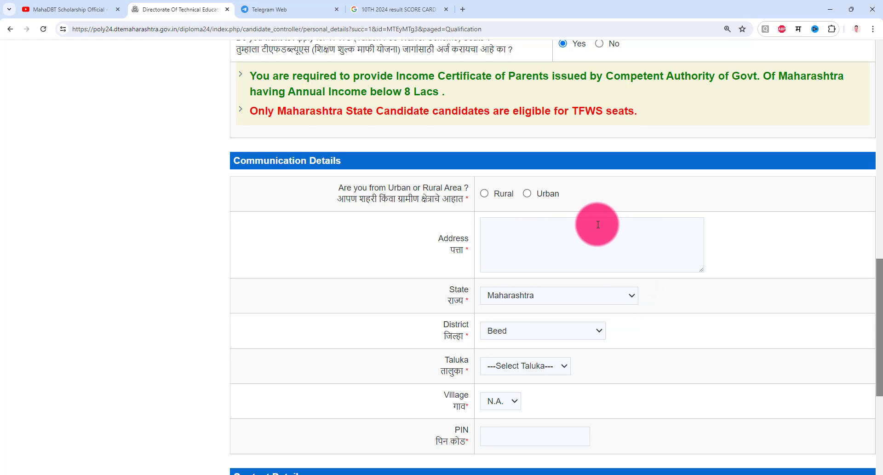
pyautogui.scroll(3, 446, 105)
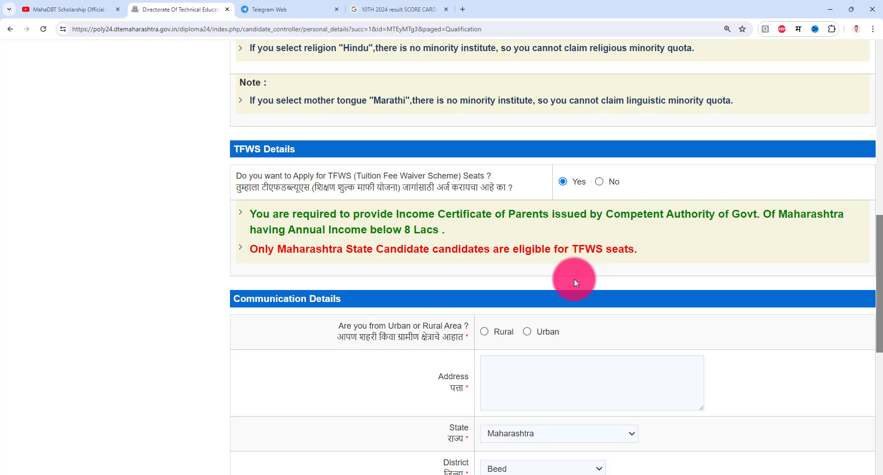
pyautogui.scroll(-3, 574, 278)
pyautogui.click(536, 194)
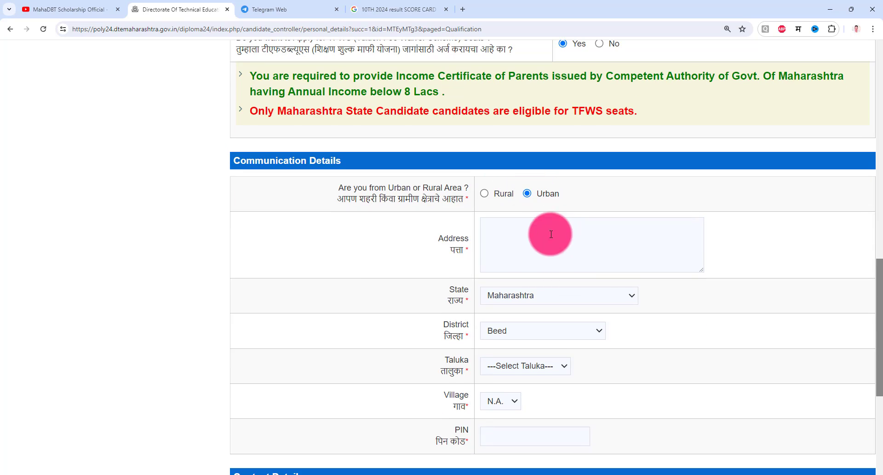
pyautogui.click(552, 251)
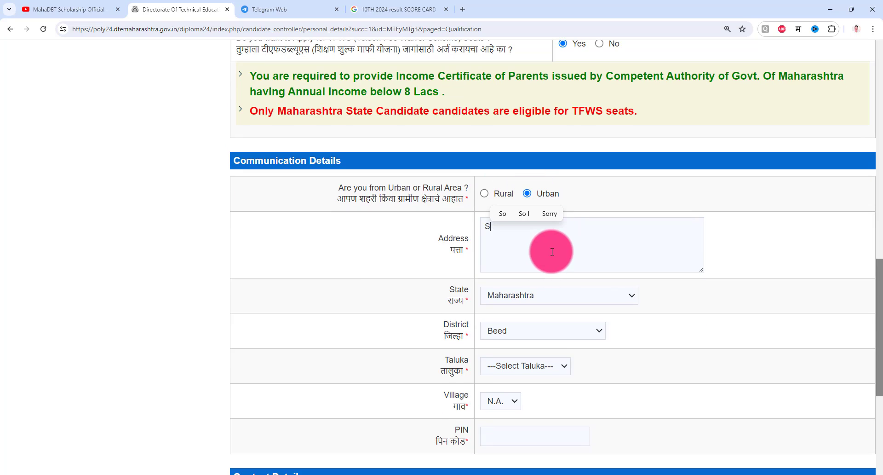
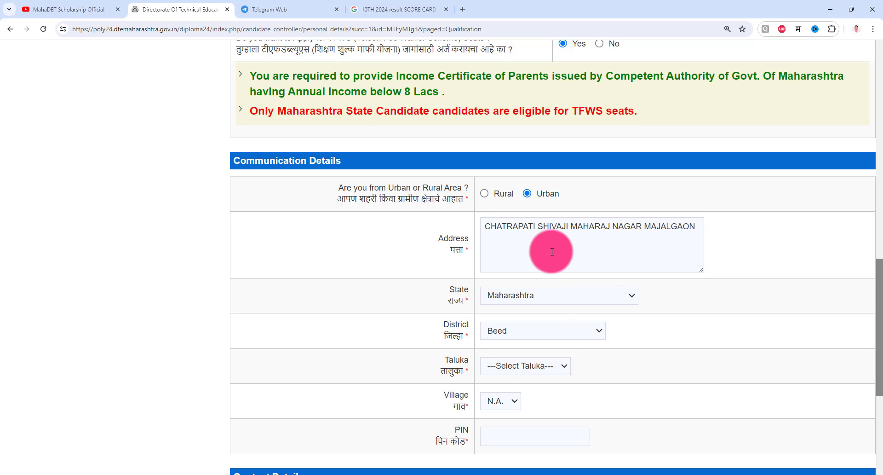
# Step: Set taluka Manjlegaon and village Manjlegaon (M Cl), enter the PIN code, and submit
pyautogui.click(532, 366)
pyautogui.click(514, 295)
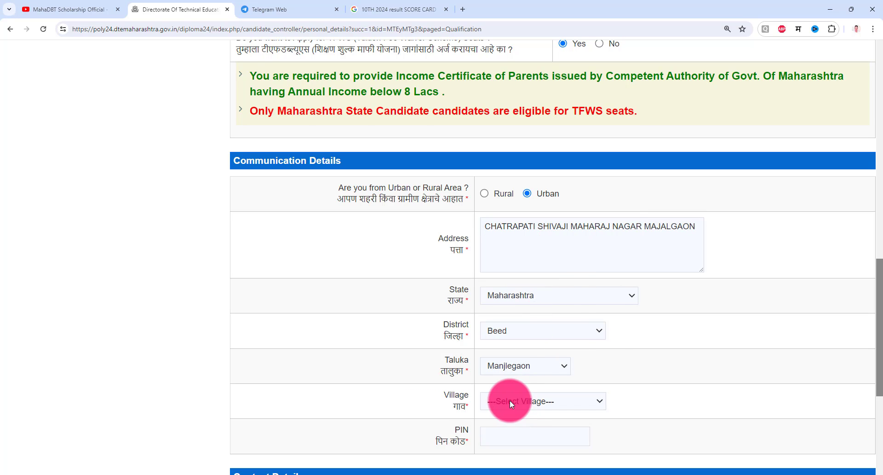
pyautogui.click(510, 400)
pyautogui.press('m')
pyautogui.press('Down')
pyautogui.press('Down')
pyautogui.press('Down')
pyautogui.press('Down')
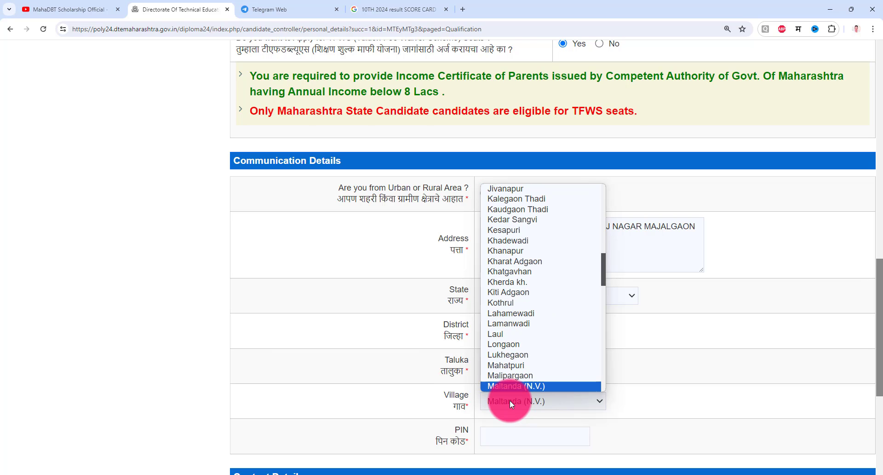
pyautogui.press('Return')
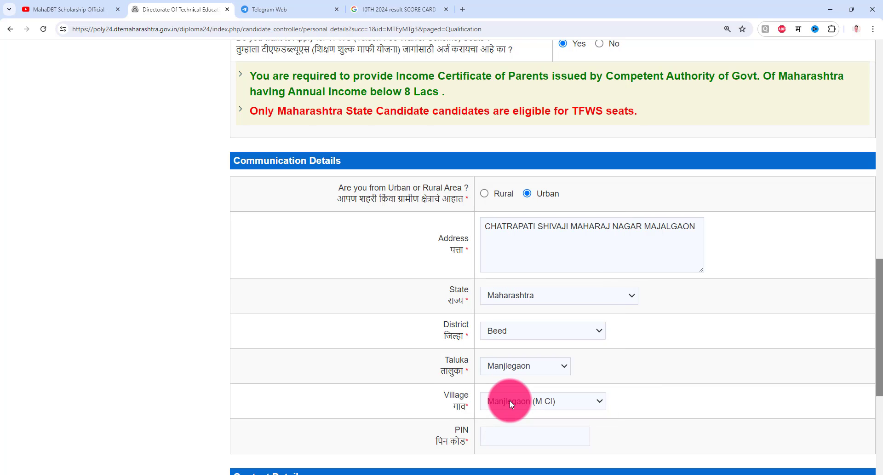
pyautogui.write('431131')
pyautogui.scroll(-5, 510, 399)
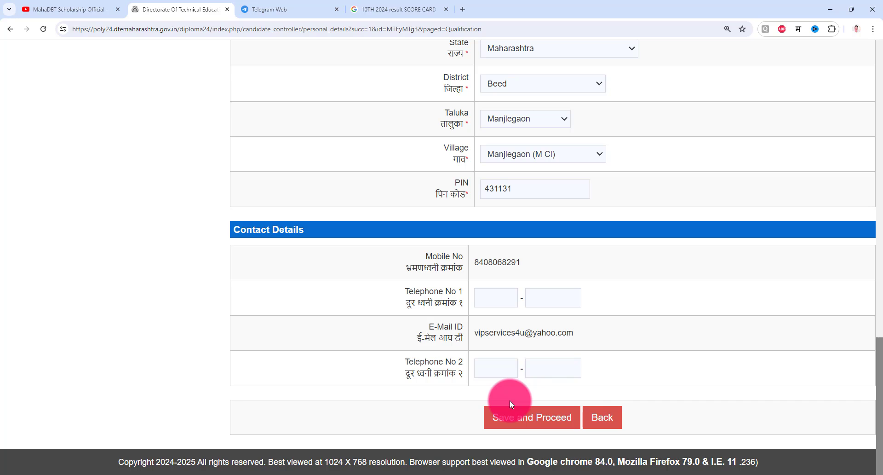
pyautogui.click(550, 417)
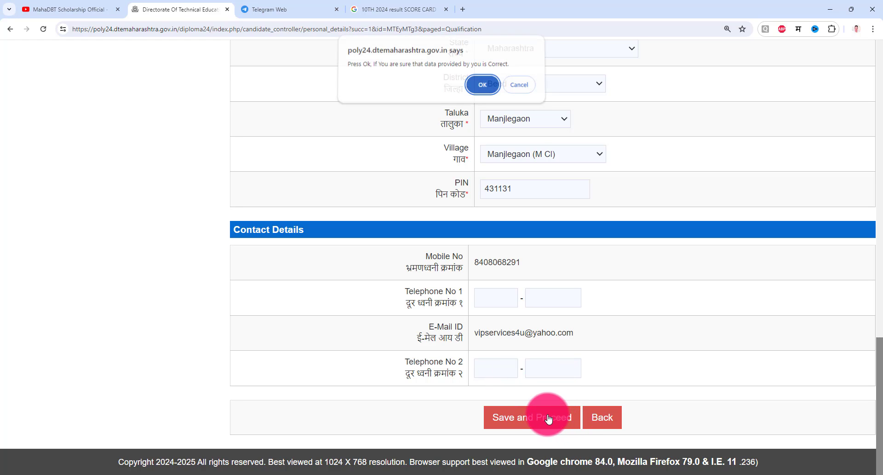
# Step: Confirm the personal details and review the Photo With Signature upload page
pyautogui.click(491, 92)
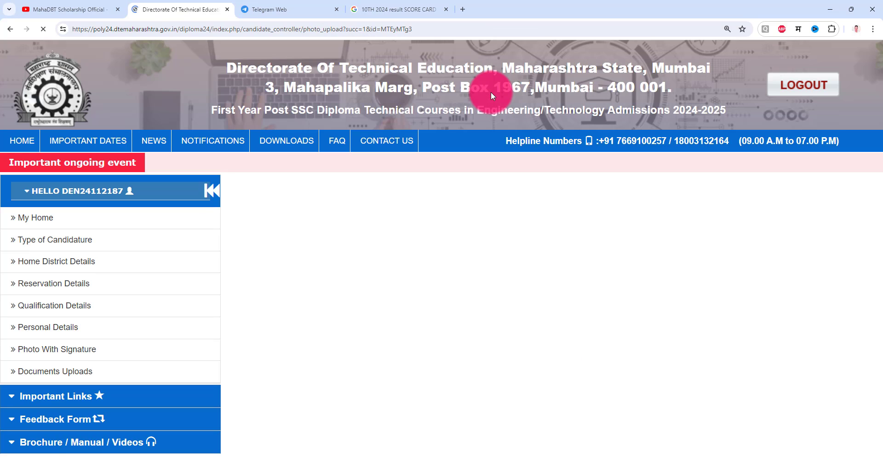
pyautogui.scroll(-3, 449, 232)
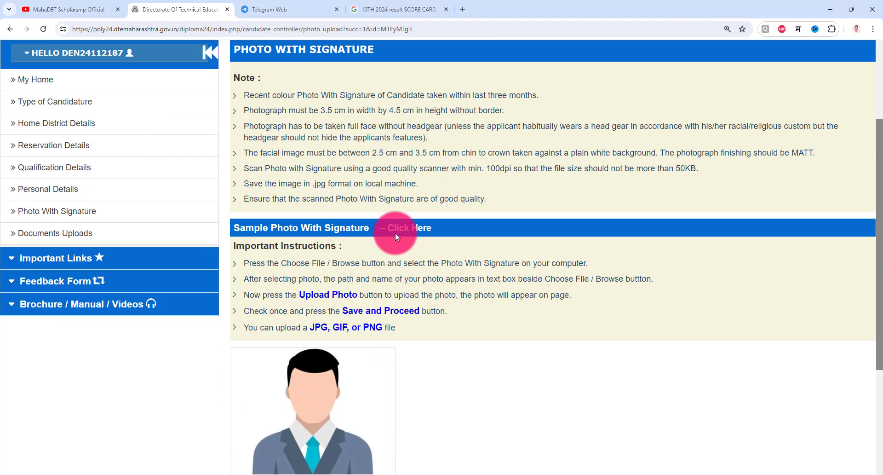
pyautogui.scroll(-4, 446, 228)
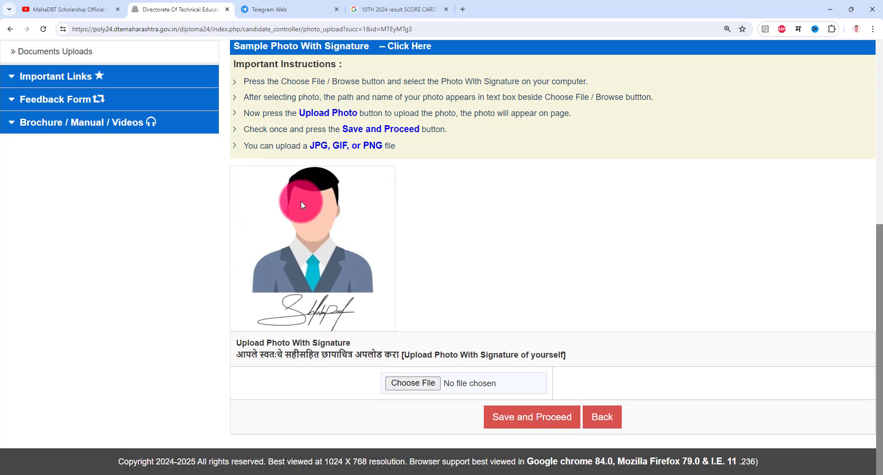
pyautogui.scroll(3, 300, 310)
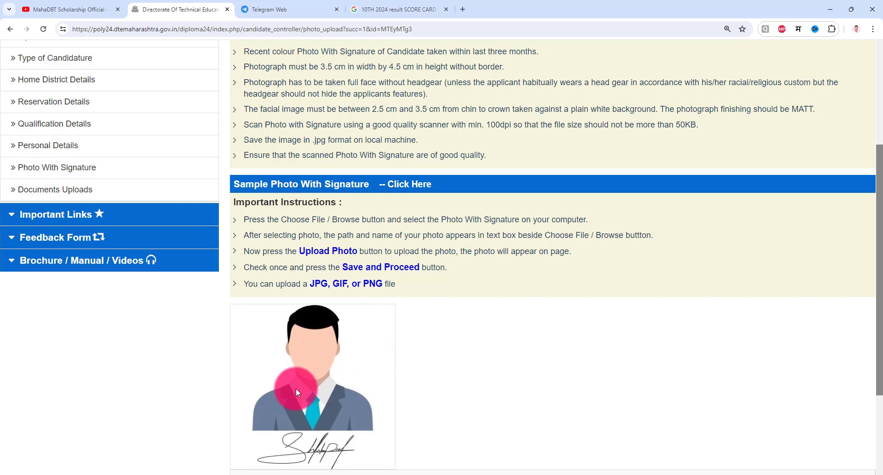
pyautogui.scroll(-3, 296, 367)
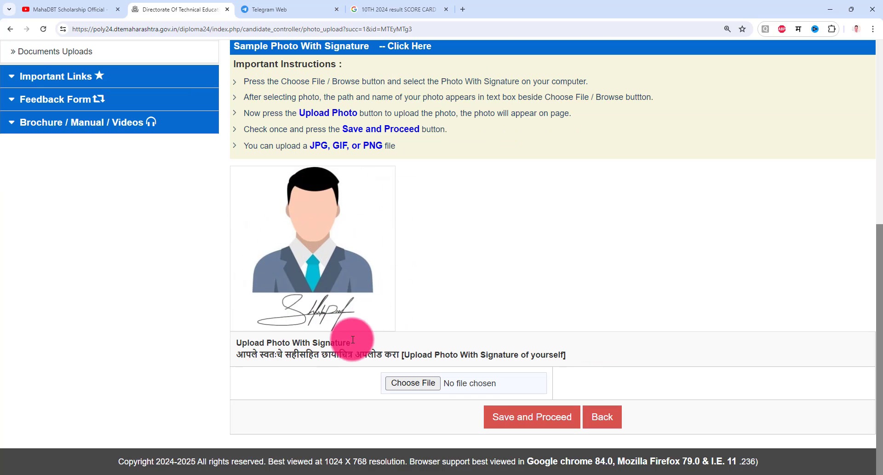
pyautogui.scroll(6, 390, 327)
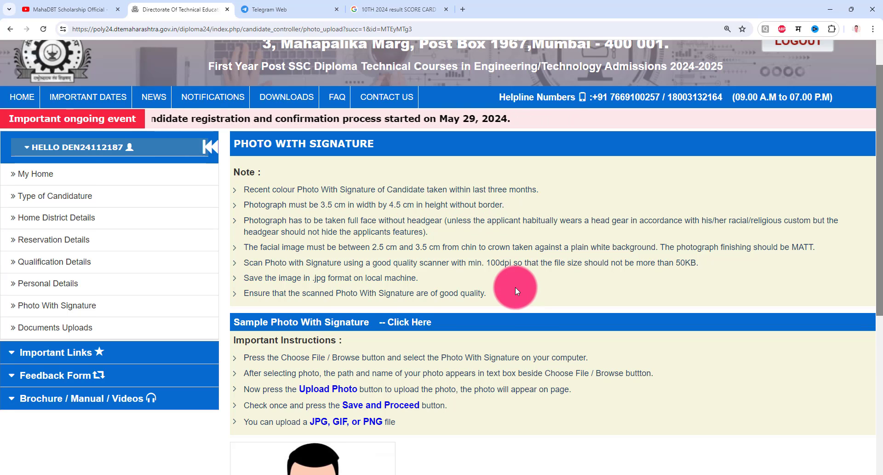
pyautogui.scroll(-3, 515, 286)
pyautogui.scroll(3, 465, 305)
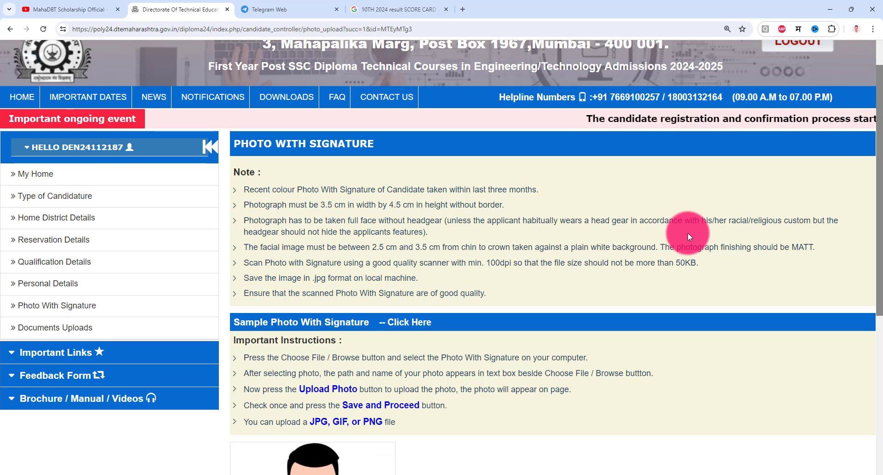
# Step: Highlight the 'plain white background' requirement and bring up the Run prompt for Paint
pyautogui.moveTo(656, 247); pyautogui.dragTo(578, 244)
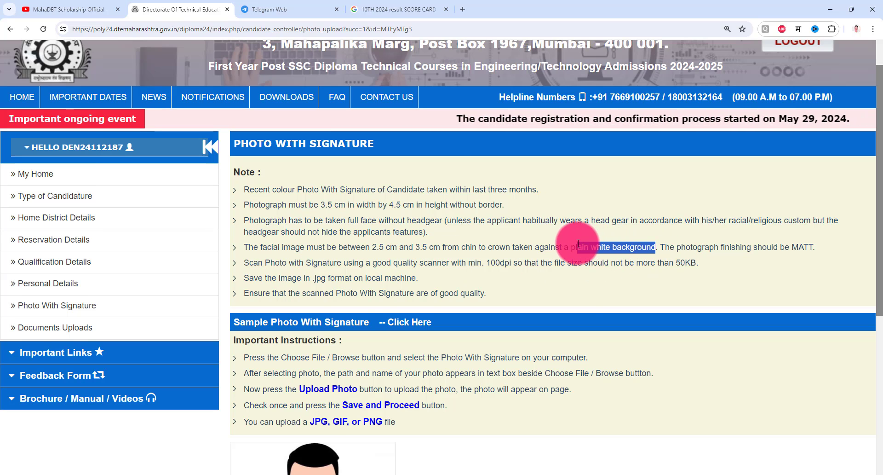
pyautogui.scroll(-4, 578, 243)
pyautogui.scroll(5, 578, 242)
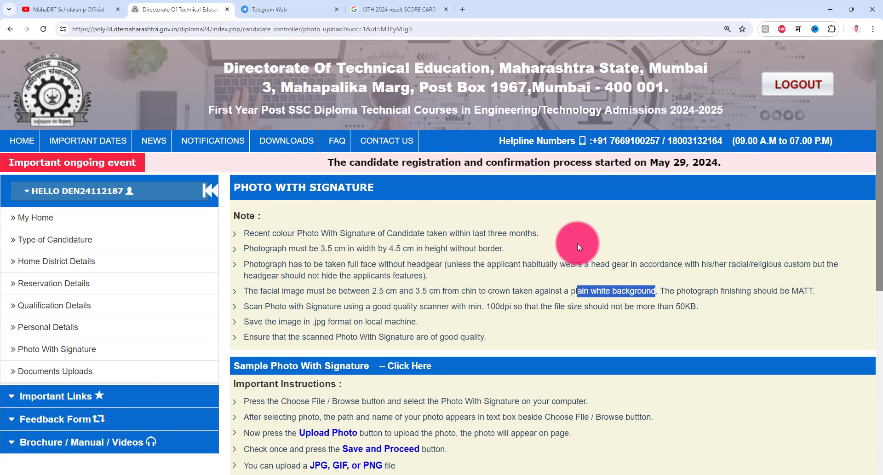
pyautogui.scroll(-5, 291, 283)
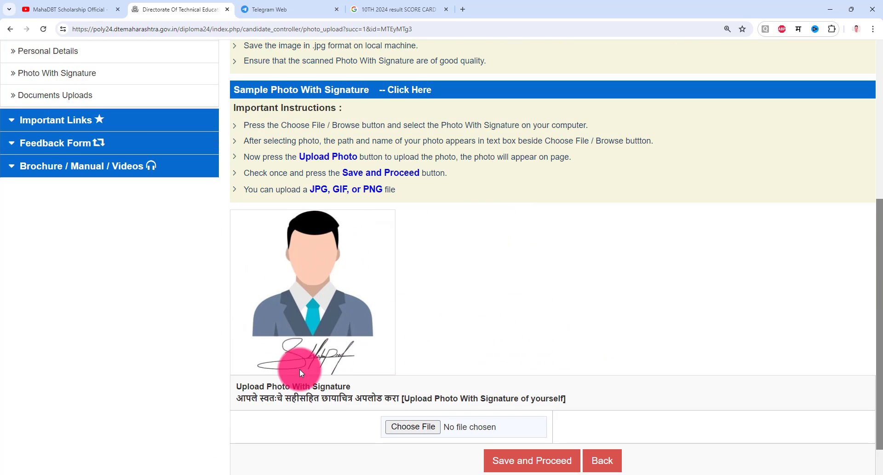
pyautogui.press('super+r')
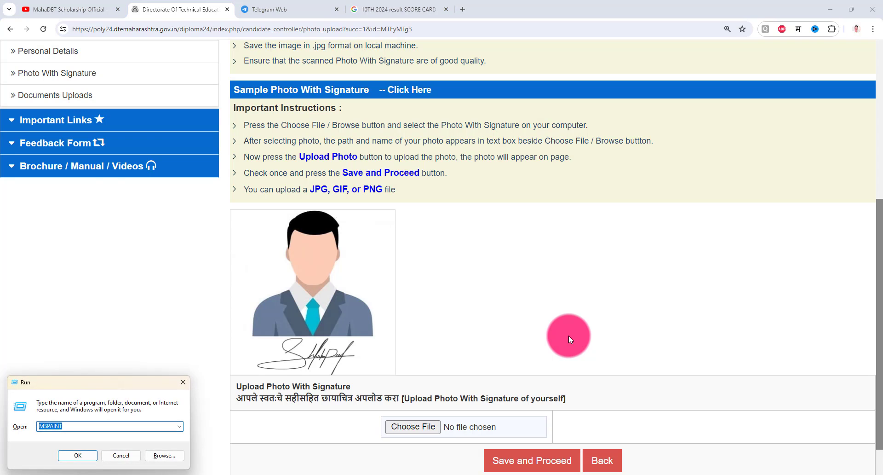
# Step: Open PHOTO.jpg in Paint and enlarge its canvas to 428 × 523px
pyautogui.press('Return')
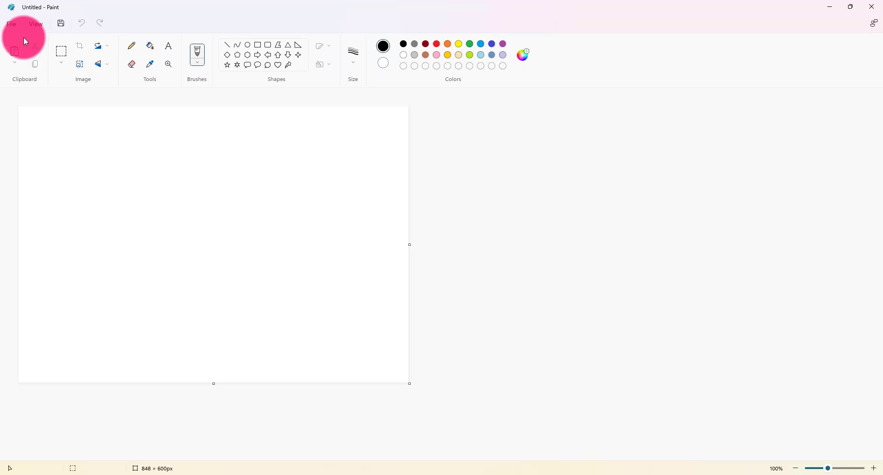
pyautogui.click(10, 24)
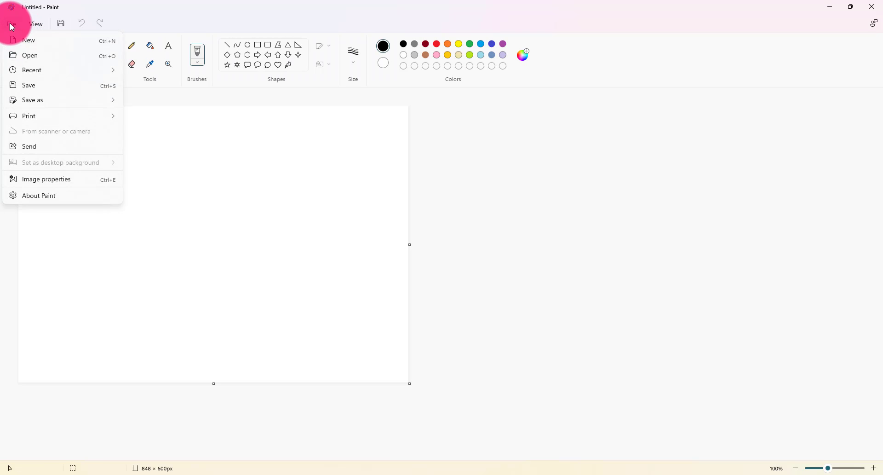
pyautogui.click(48, 56)
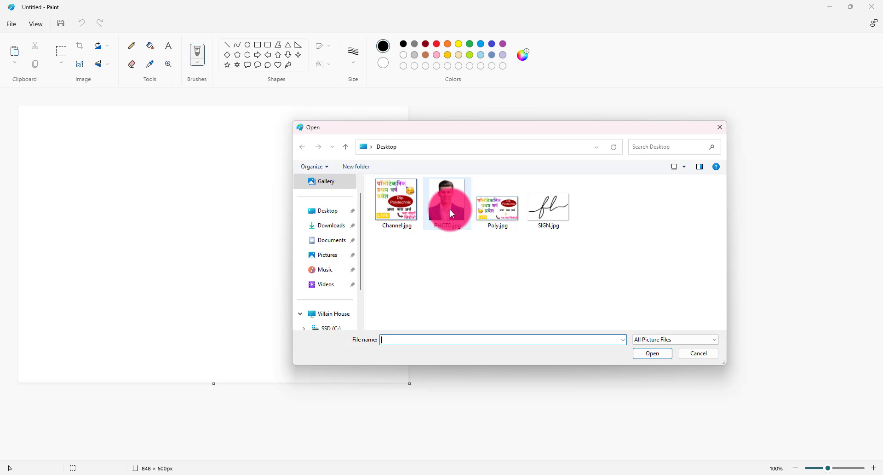
pyautogui.click(450, 210)
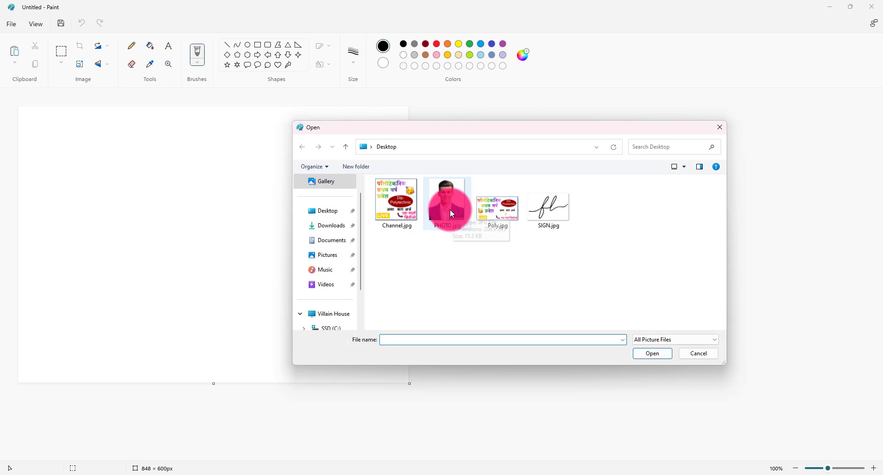
pyautogui.click(650, 354)
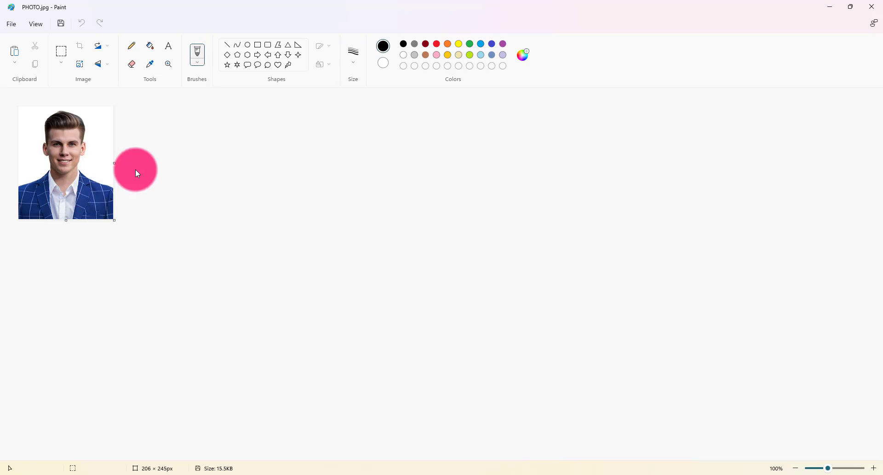
pyautogui.moveTo(114, 221); pyautogui.dragTo(216, 348)
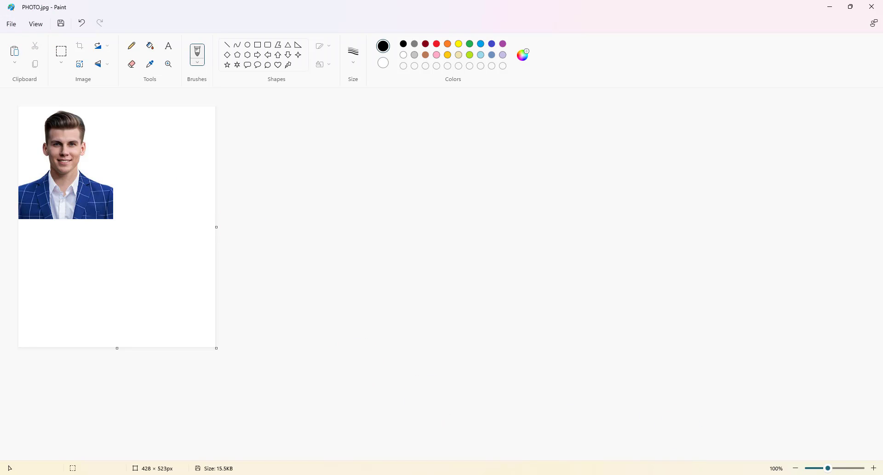
# Step: Snip the signature from SIGN.jpg, close it, and return to PHOTO.jpg
pyautogui.click(830, 7)
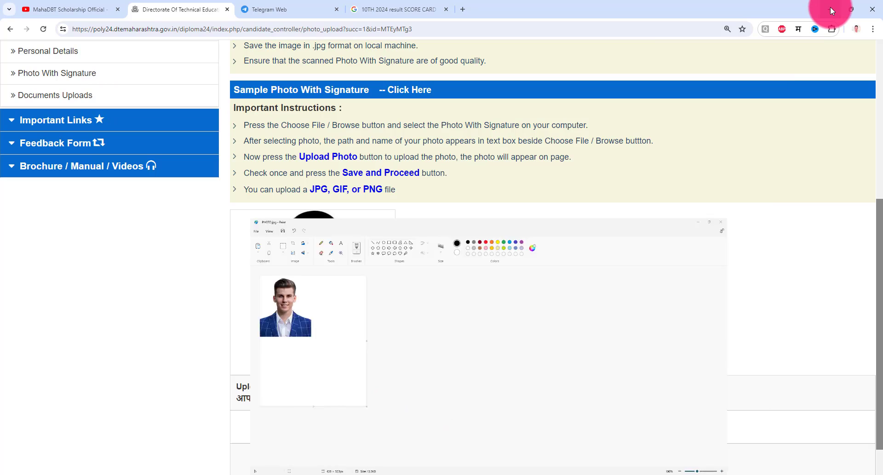
pyautogui.click(830, 7)
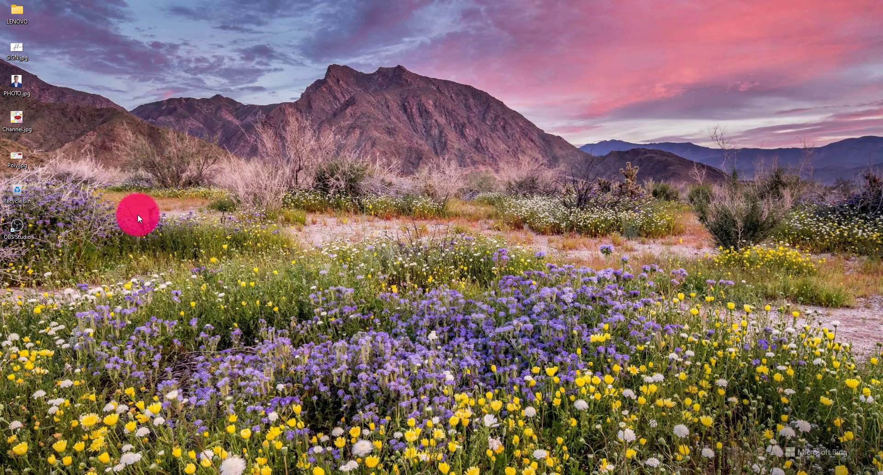
pyautogui.doubleClick(23, 45)
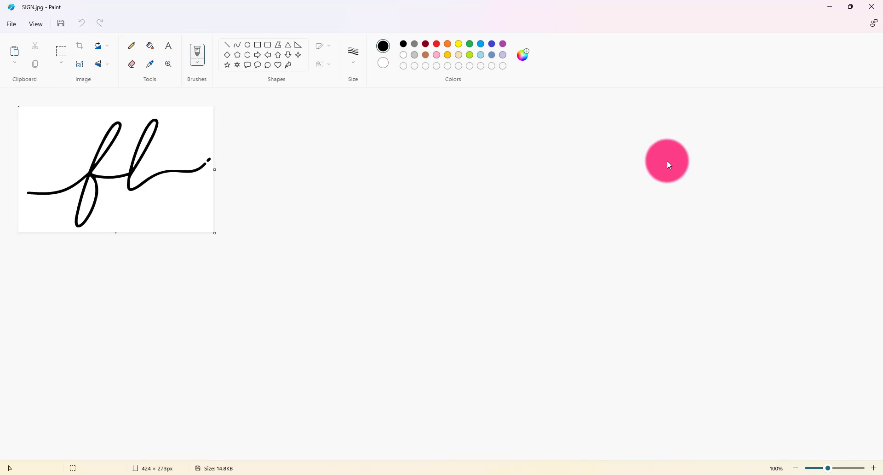
pyautogui.press('super+shift+s')
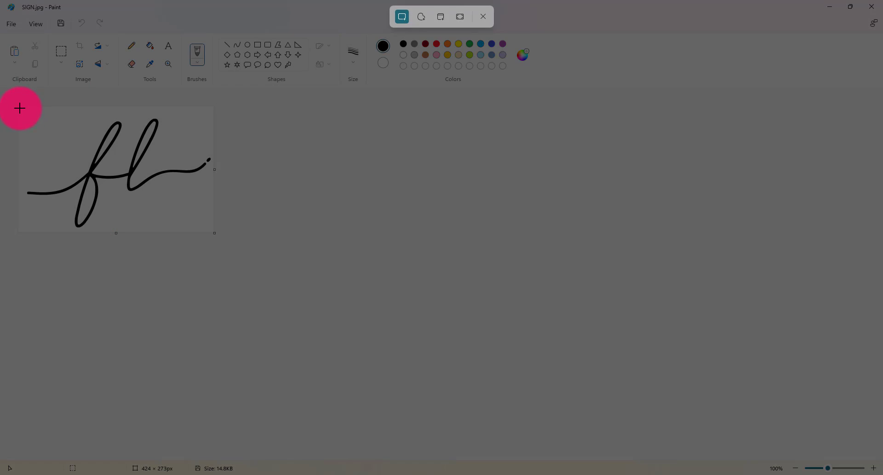
pyautogui.moveTo(19, 108)
pyautogui.mouseDown()
pyautogui.moveTo(189, 232)
pyautogui.moveTo(213, 223)
pyautogui.moveTo(210, 229)
pyautogui.mouseUp()
pyautogui.click(872, 6)
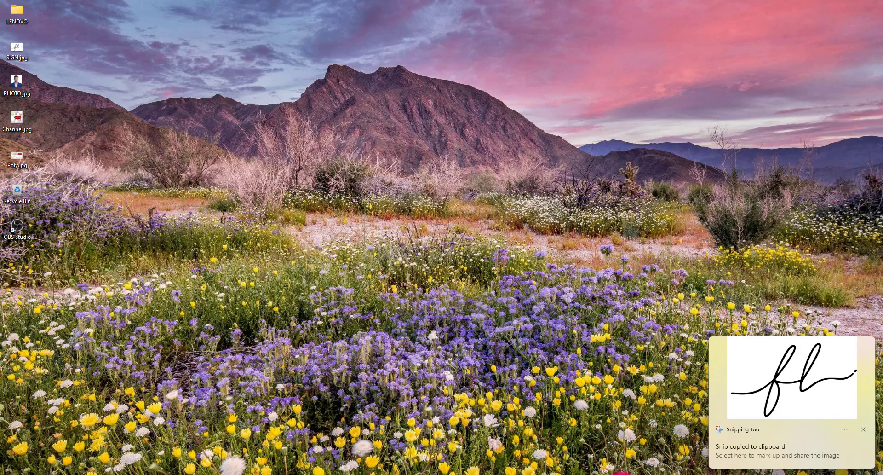
pyautogui.click(642, 471)
# Step: Paste the signature below the portrait, resized to 197 × 103px
pyautogui.hotkey('ctrl', 'v')
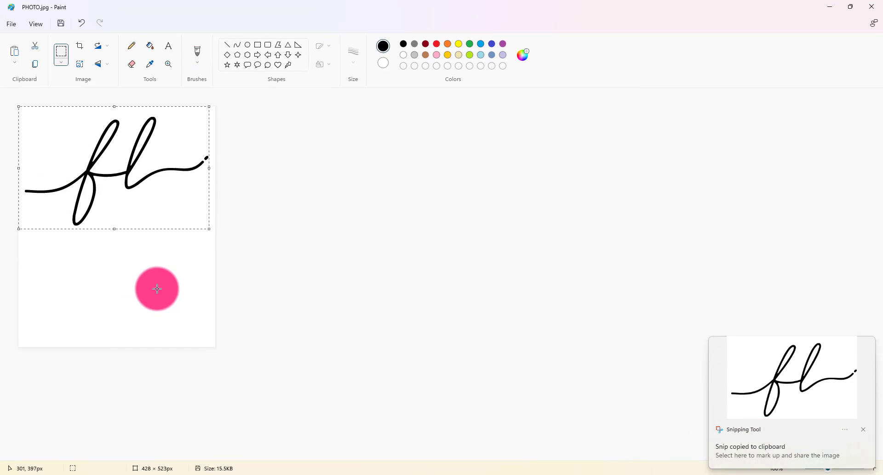
pyautogui.moveTo(210, 106)
pyautogui.mouseDown()
pyautogui.moveTo(140, 142)
pyautogui.moveTo(132, 160)
pyautogui.mouseUp()
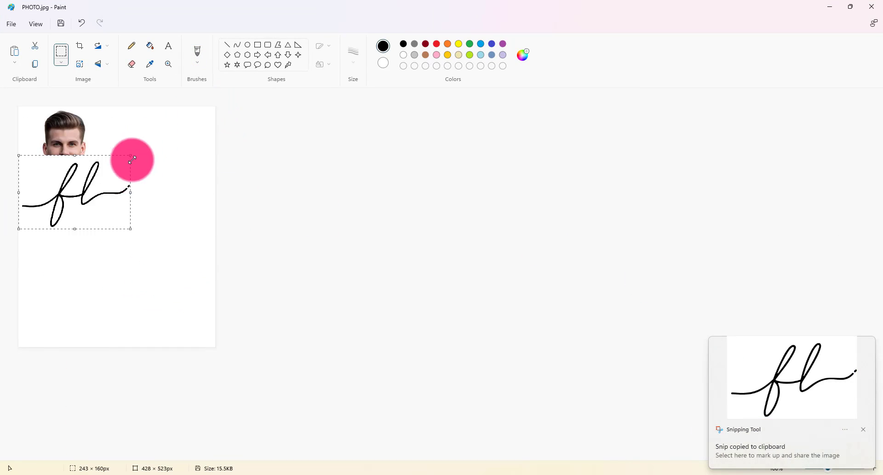
pyautogui.moveTo(73, 173)
pyautogui.mouseDown()
pyautogui.moveTo(79, 248)
pyautogui.moveTo(78, 236)
pyautogui.mouseUp()
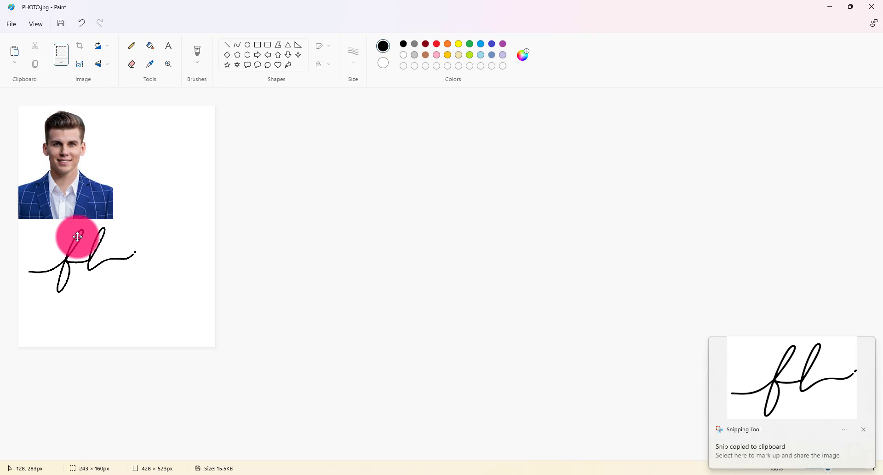
pyautogui.moveTo(135, 294)
pyautogui.mouseDown()
pyautogui.moveTo(114, 272)
pyautogui.moveTo(67, 166)
pyautogui.moveTo(15, 99)
pyautogui.mouseUp()
pyautogui.click(68, 48)
# Step: Crop PHOTO.jpg to 216 × 336px, close Paint, and check the saved photo
pyautogui.click(81, 45)
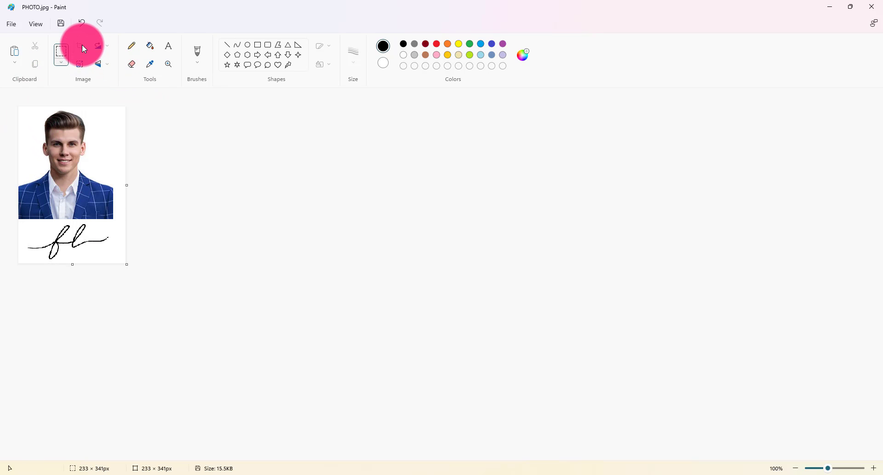
pyautogui.moveTo(126, 264); pyautogui.dragTo(118, 262)
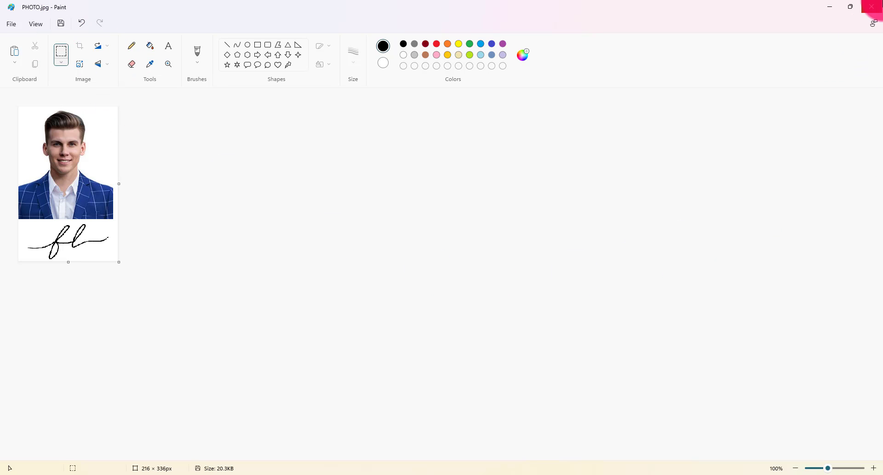
pyautogui.click(872, 6)
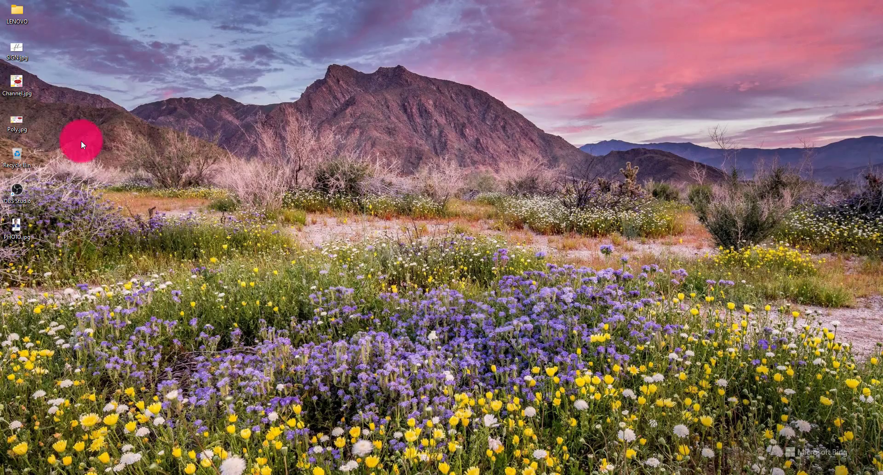
pyautogui.doubleClick(24, 222)
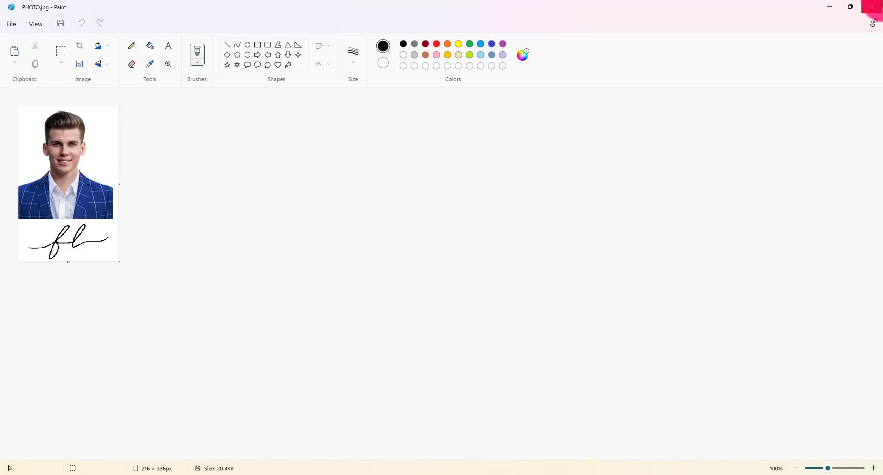
pyautogui.click(872, 8)
# Step: Load PHOTO.jpg as the photo with signature and crop it to fit
pyautogui.click(550, 473)
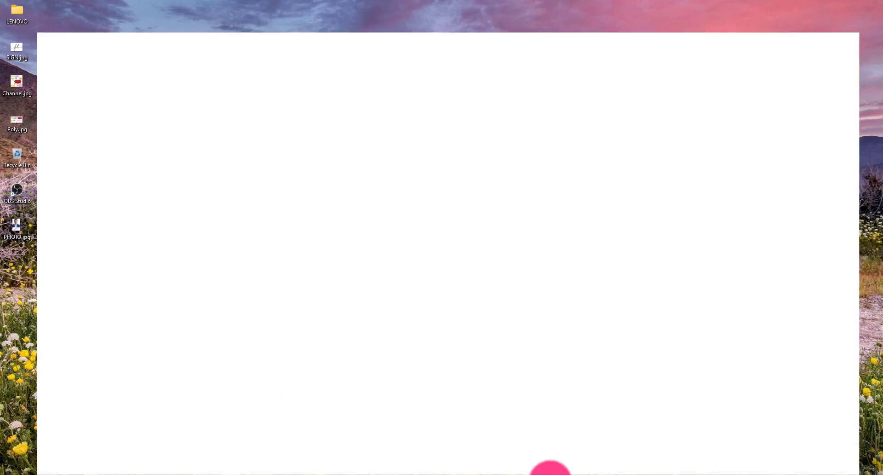
pyautogui.click(414, 426)
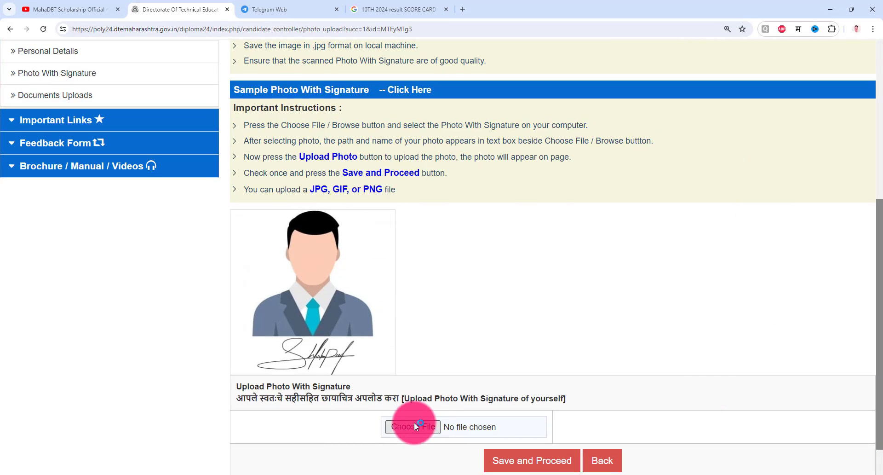
pyautogui.doubleClick(174, 80)
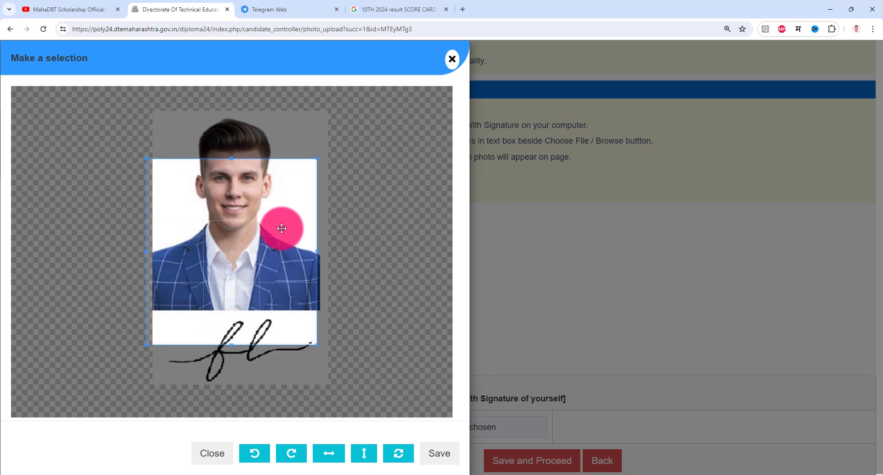
pyautogui.scroll(-5, 242, 216)
pyautogui.scroll(2, 244, 217)
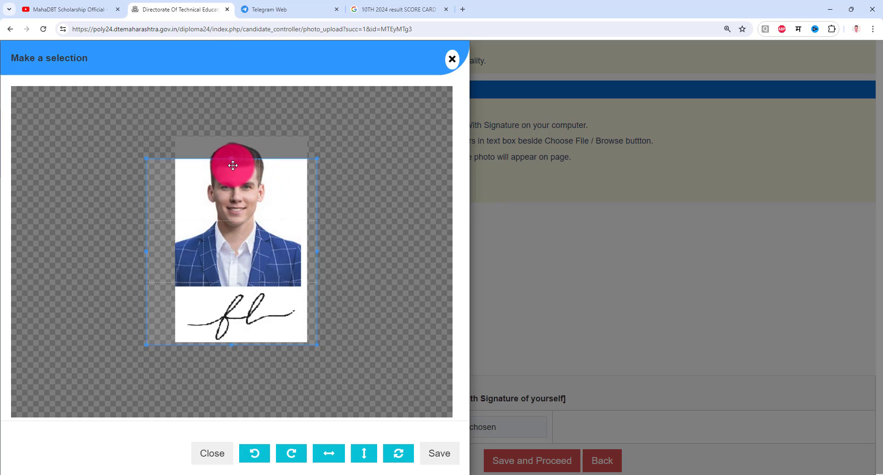
pyautogui.moveTo(233, 156); pyautogui.dragTo(233, 136)
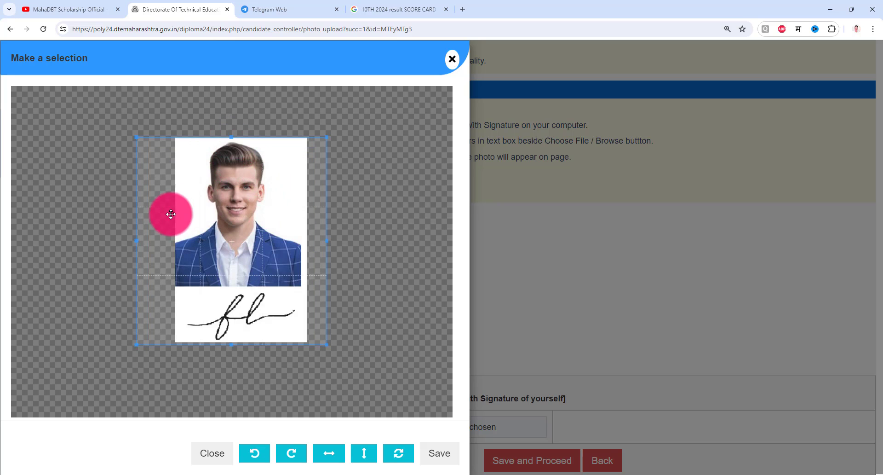
pyautogui.moveTo(136, 241); pyautogui.dragTo(143, 239)
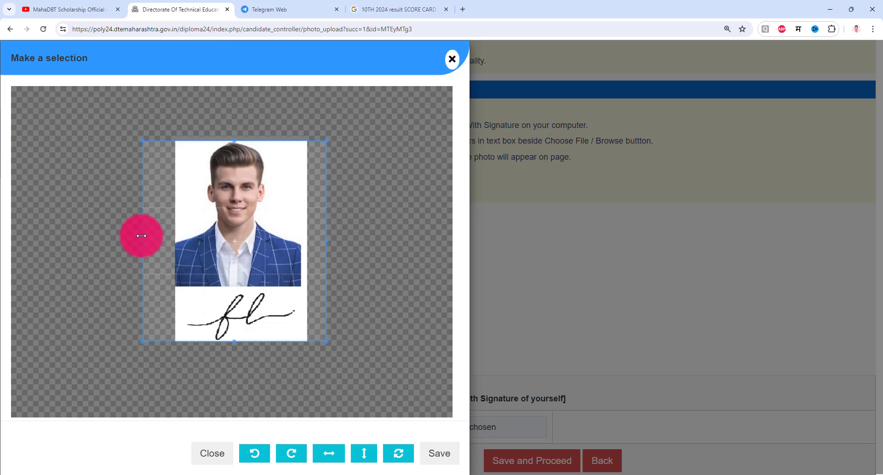
pyautogui.click(441, 455)
# Step: Save the photo, proceed to the next page, and confirm the details are correct
pyautogui.scroll(-1, 633, 408)
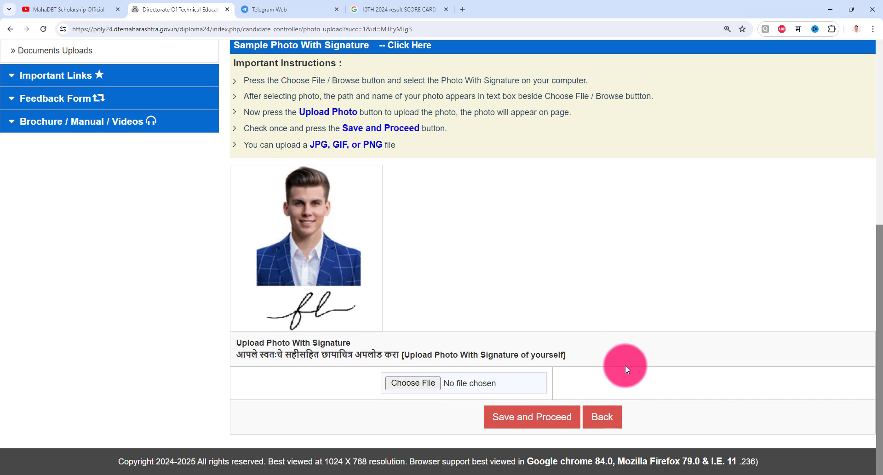
pyautogui.click(540, 427)
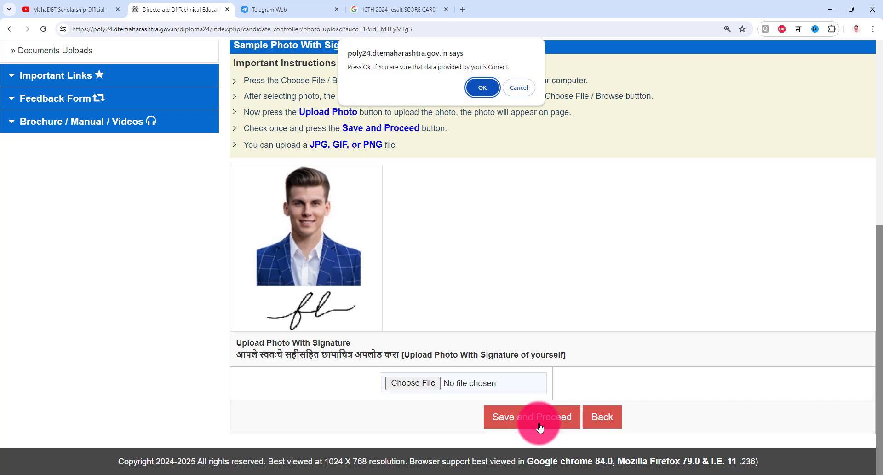
pyautogui.click(482, 87)
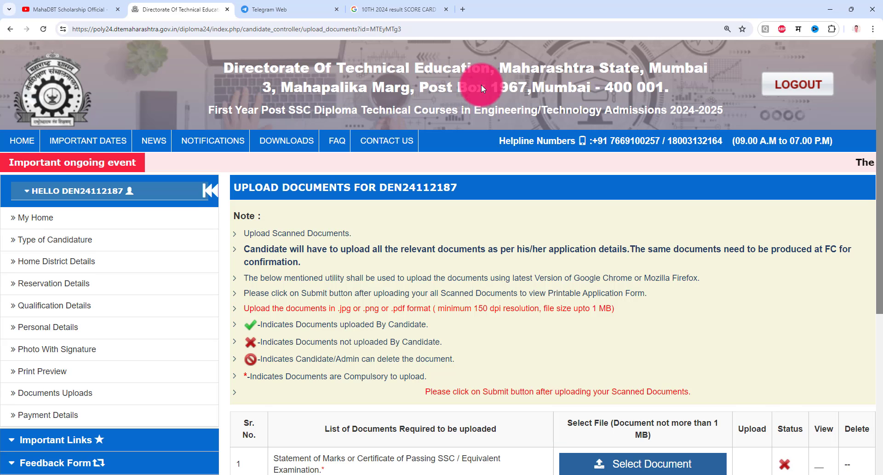
pyautogui.scroll(-5, 305, 227)
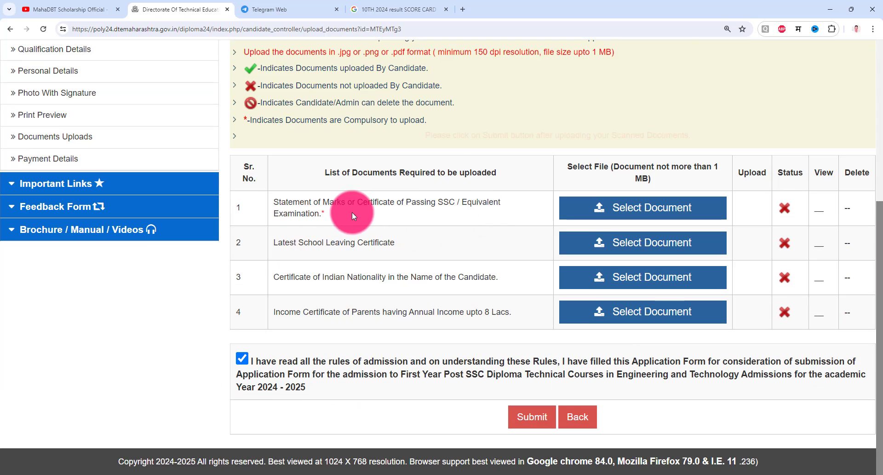
pyautogui.moveTo(329, 203); pyautogui.dragTo(412, 203)
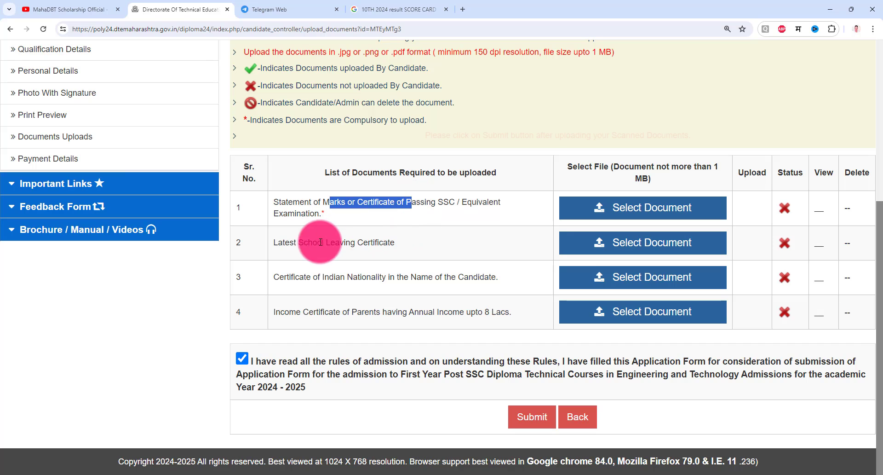
pyautogui.doubleClick(309, 242)
pyautogui.moveTo(325, 277); pyautogui.dragTo(396, 277)
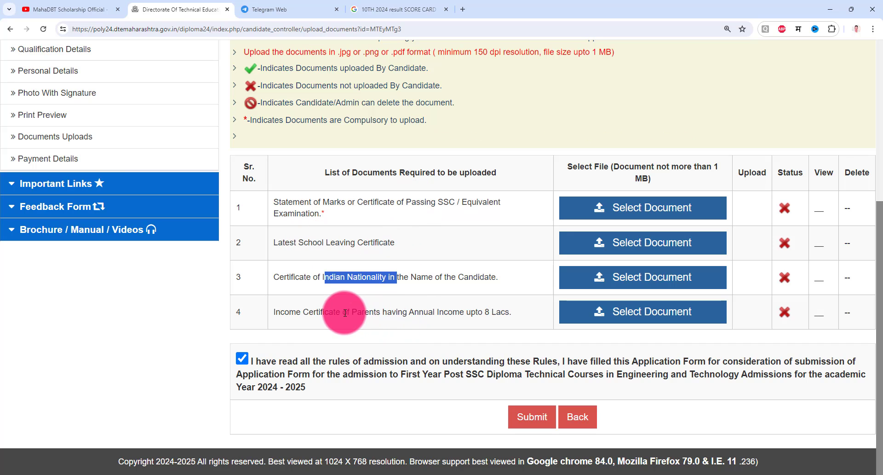
pyautogui.moveTo(344, 312); pyautogui.dragTo(415, 304)
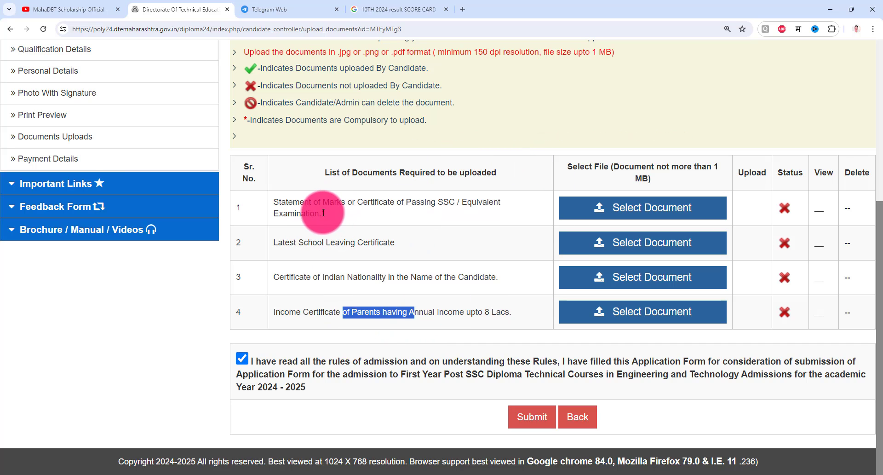
pyautogui.moveTo(320, 213); pyautogui.dragTo(327, 210)
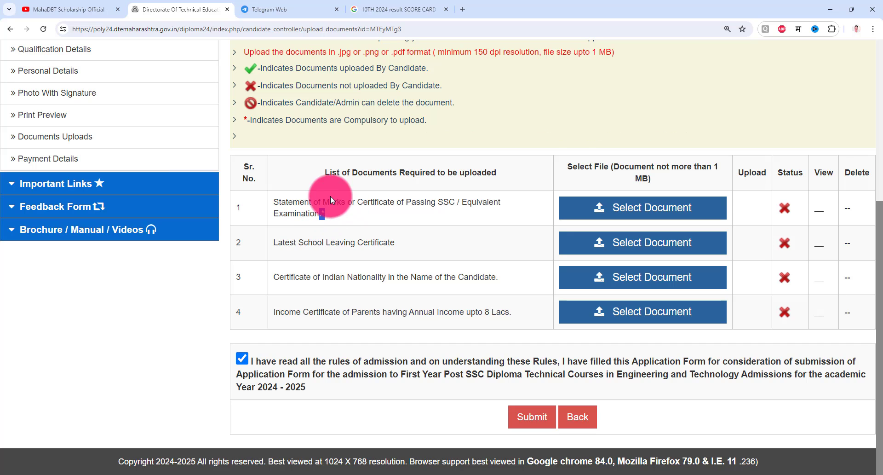
pyautogui.click(321, 119)
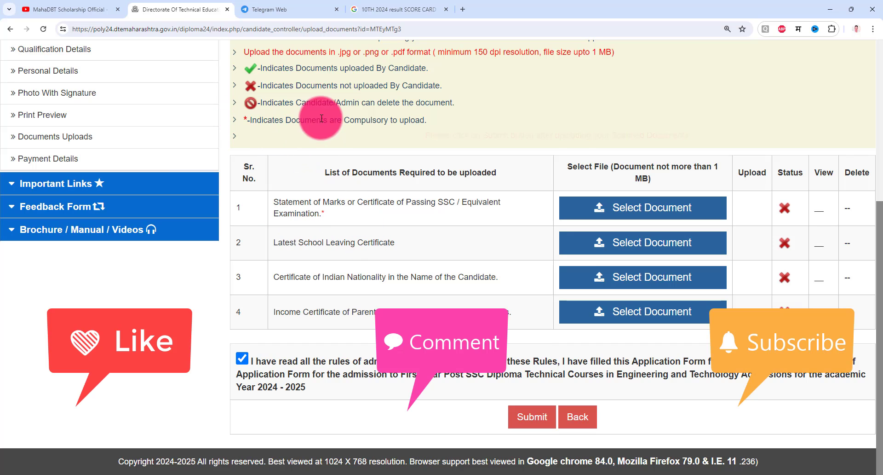
pyautogui.tripleClick(321, 118)
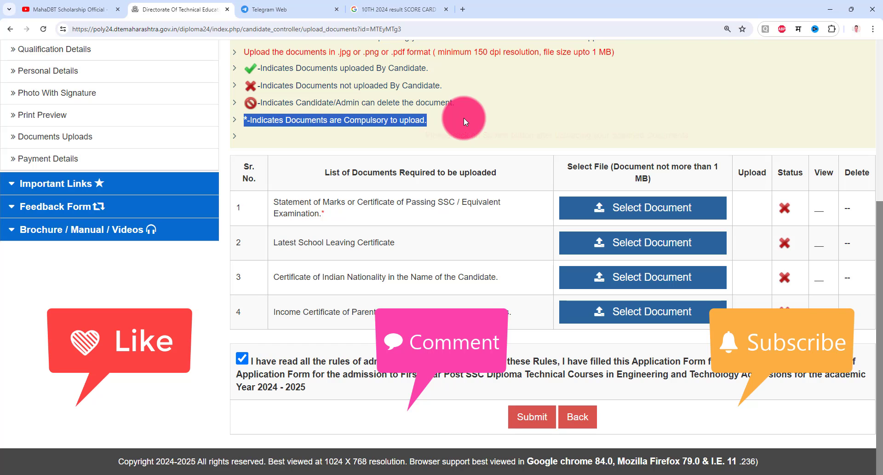
pyautogui.moveTo(299, 241); pyautogui.dragTo(368, 251)
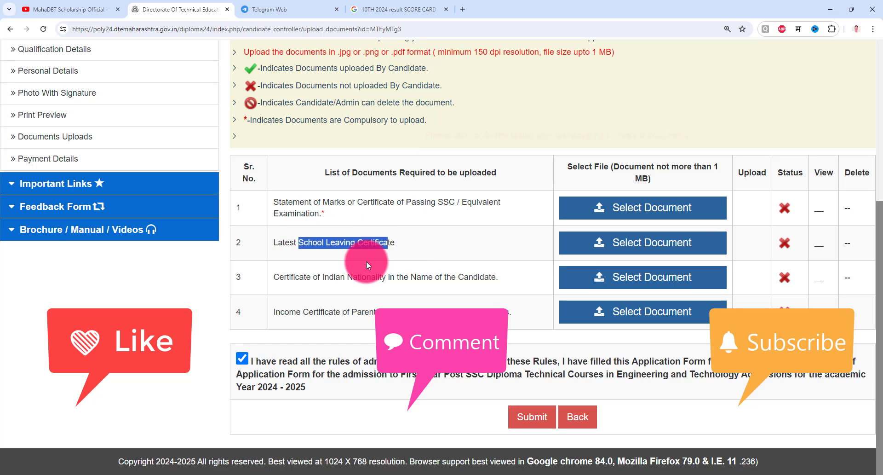
pyautogui.moveTo(294, 276); pyautogui.dragTo(428, 277)
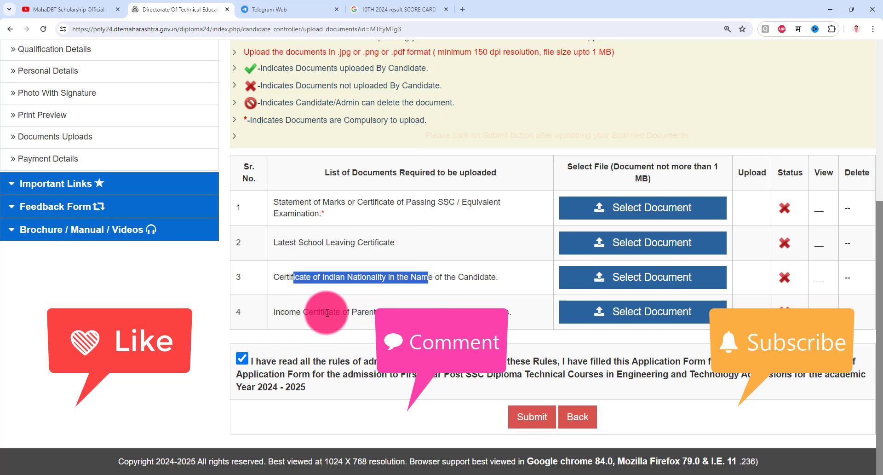
pyautogui.moveTo(325, 312); pyautogui.dragTo(497, 309)
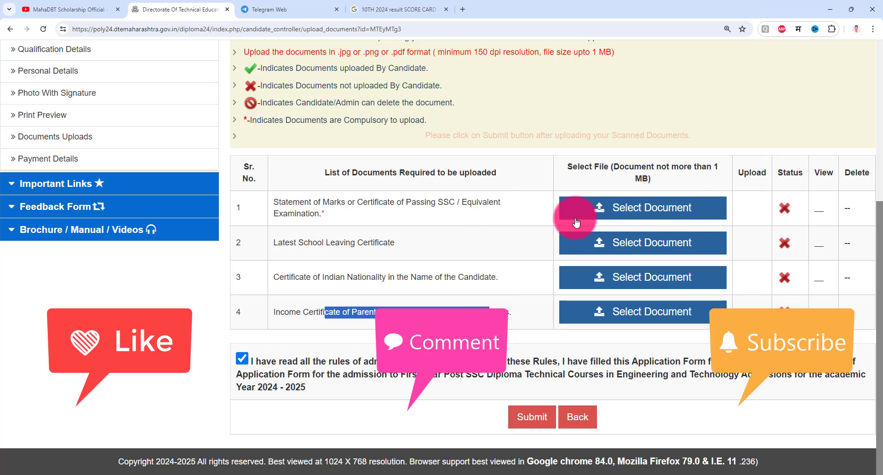
pyautogui.moveTo(286, 203); pyautogui.dragTo(450, 212)
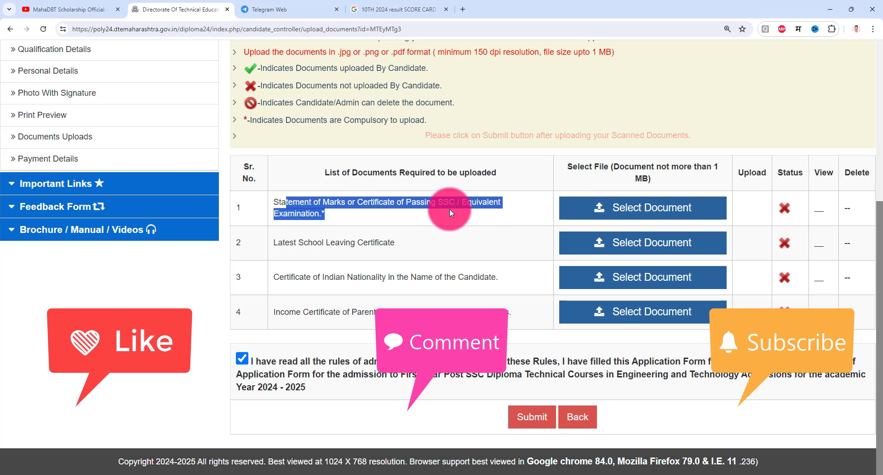
# Step: Load Channel.jpg as the row 1 SSC marksheet document for cropping
pyautogui.click(592, 206)
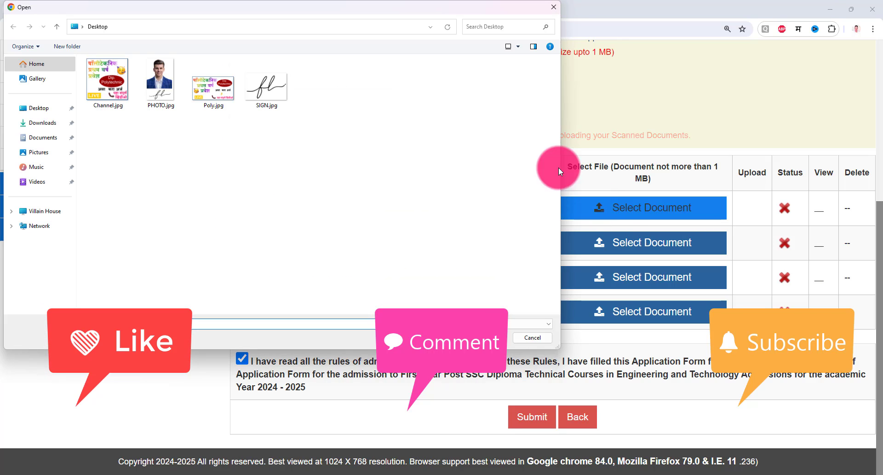
pyautogui.doubleClick(105, 98)
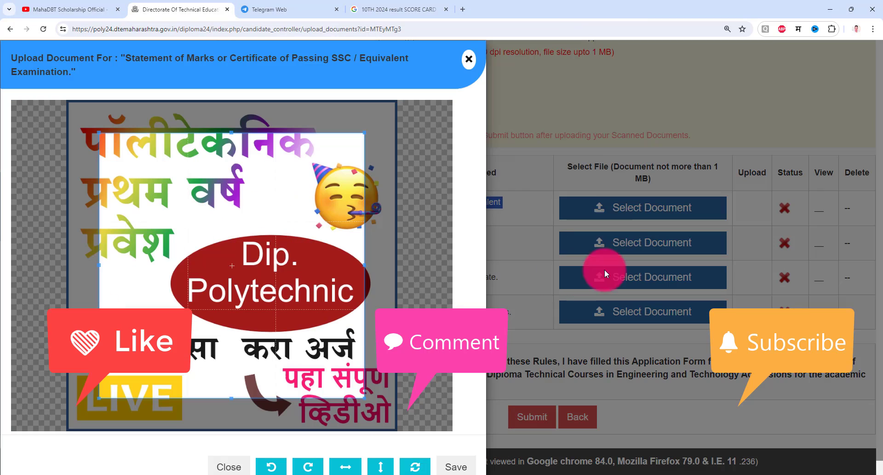
pyautogui.scroll(-4, 333, 334)
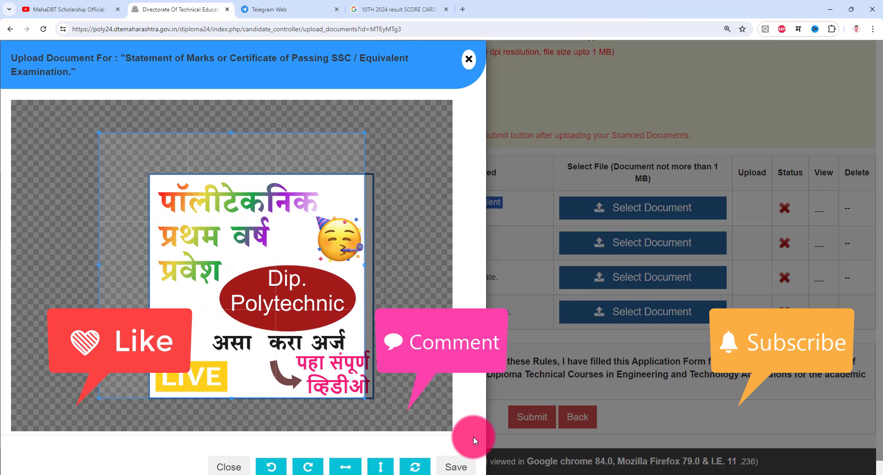